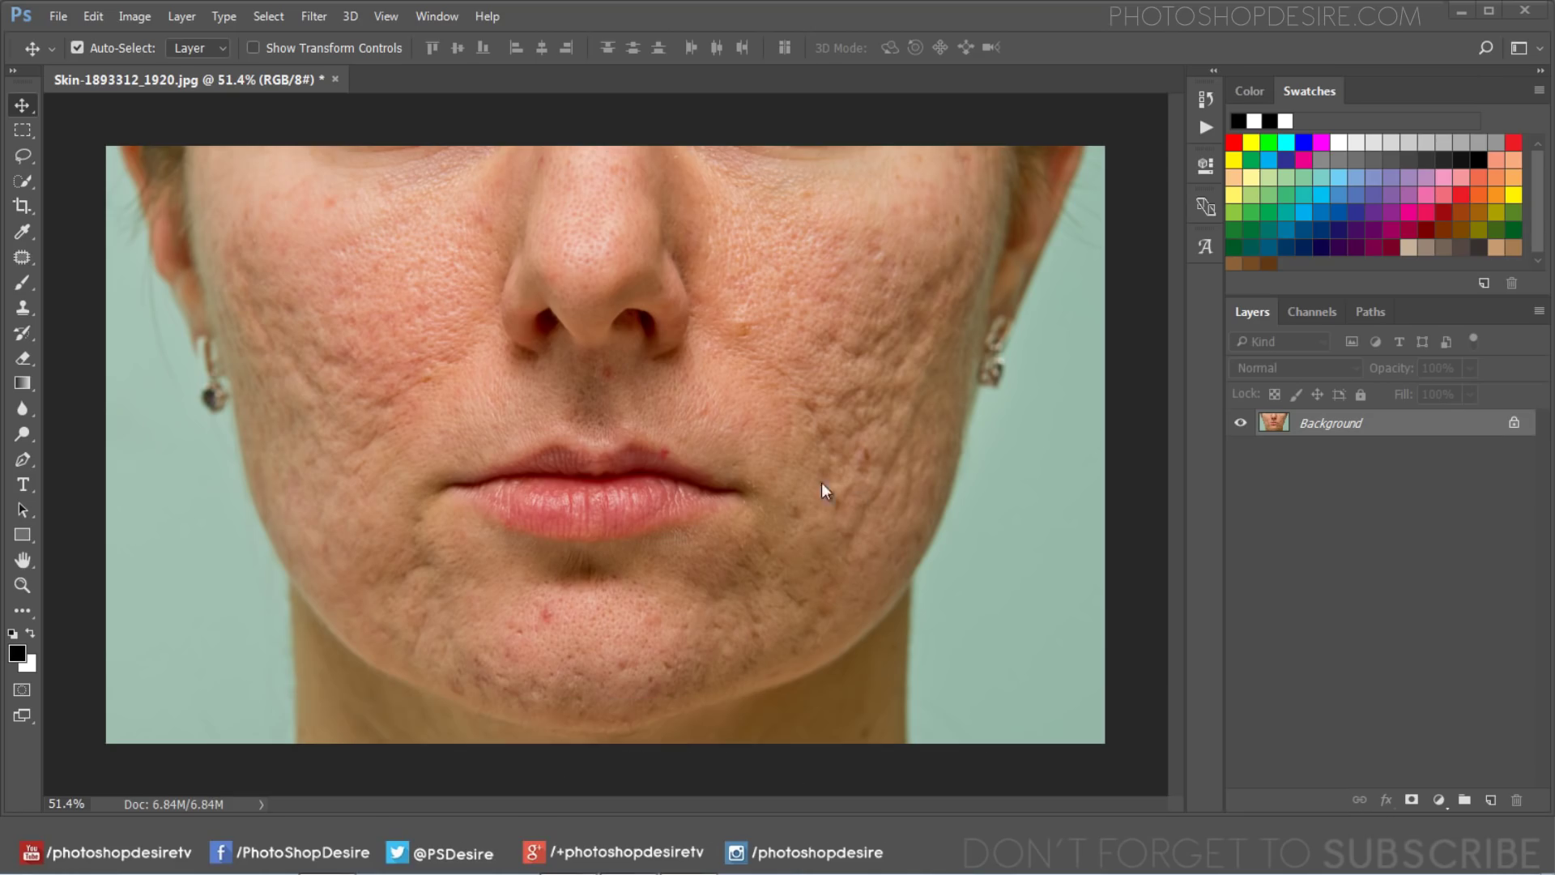
- Duplicate the Background layer as a new layer named 'Low Frequency Color'
scroll(350, 362, "up", 3)
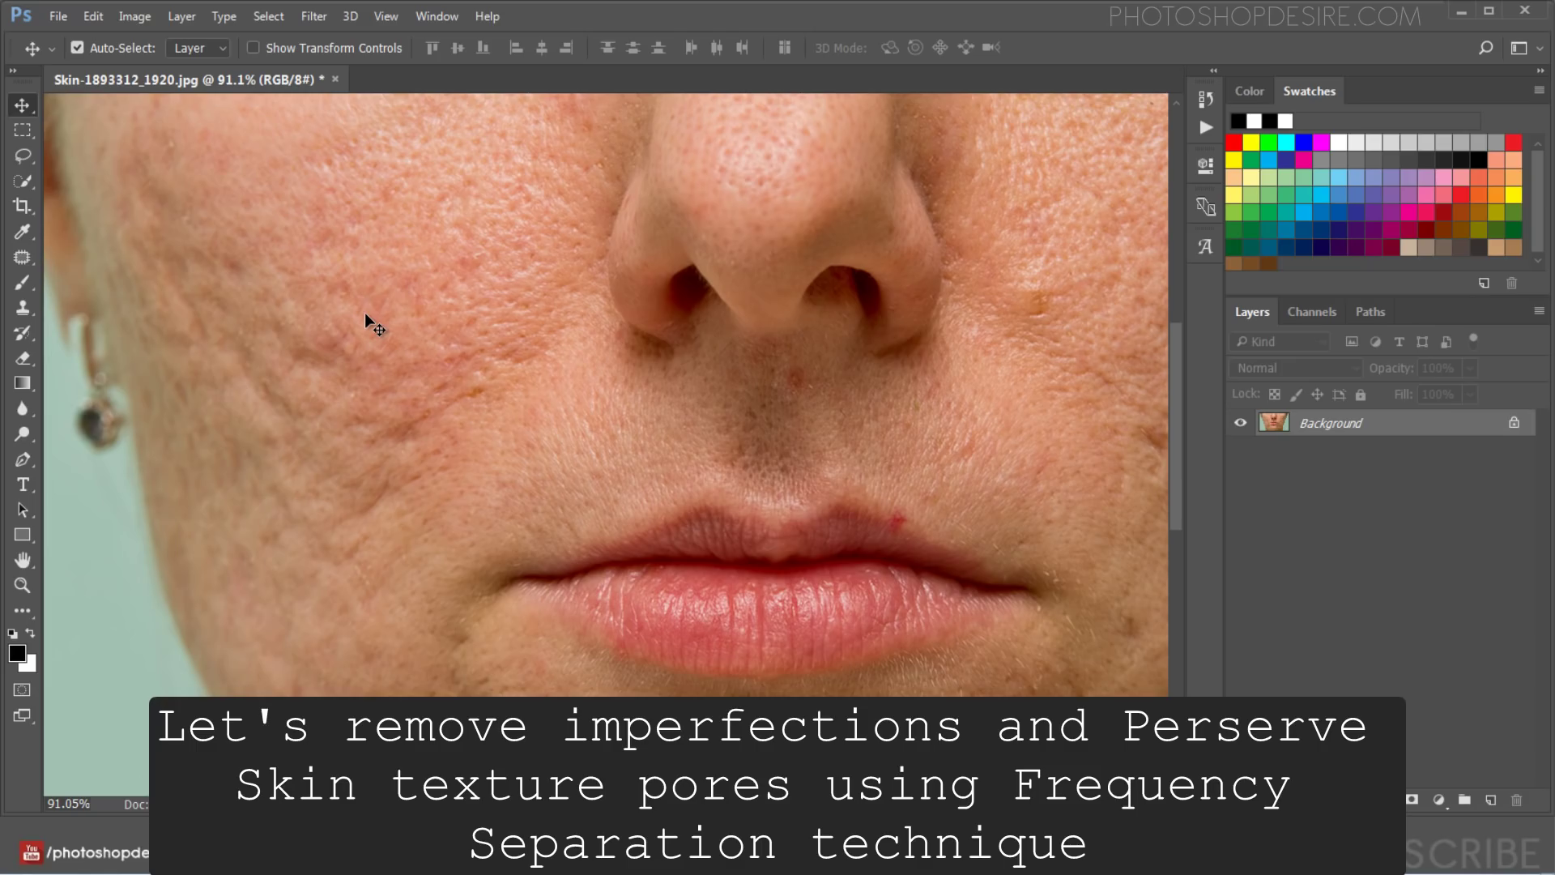
scroll(365, 312, "down", 2)
scroll(406, 371, "down", 1)
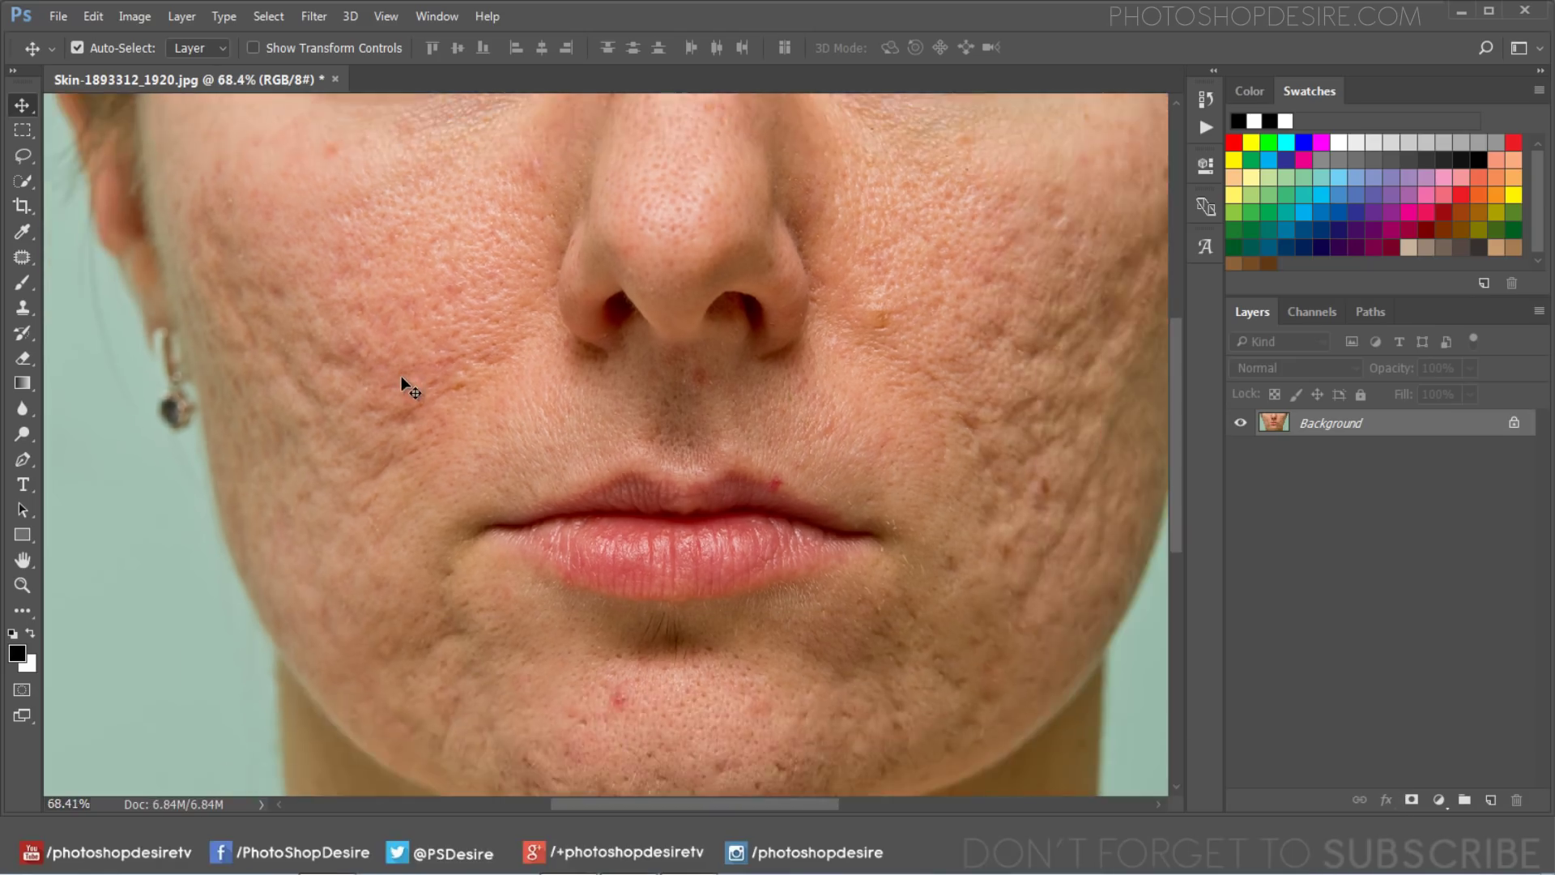
scroll(791, 389, "down", 1)
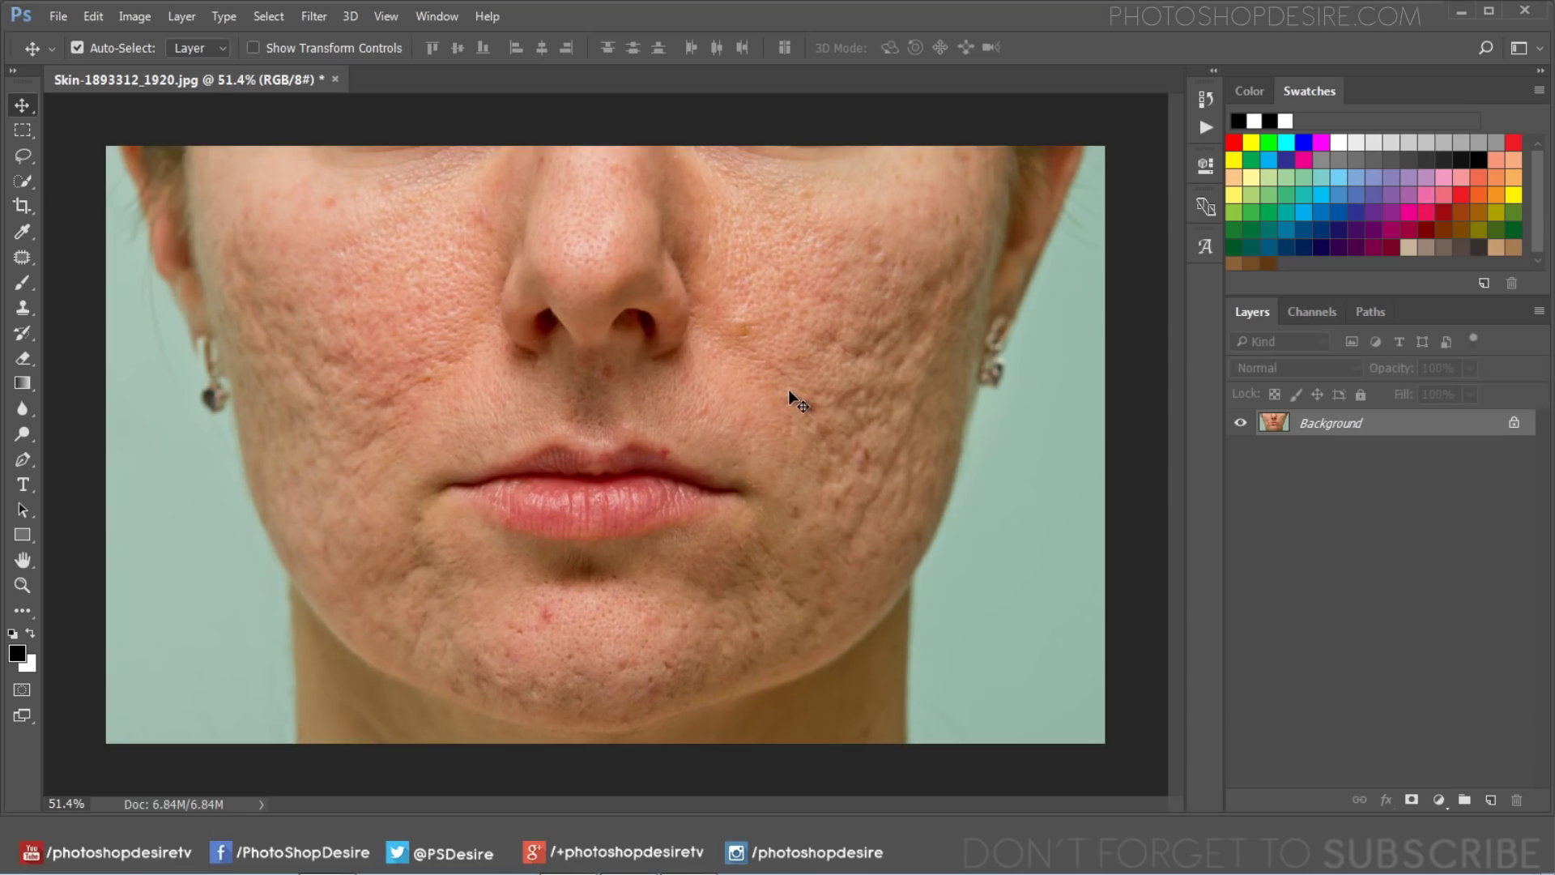
right_click(1340, 429)
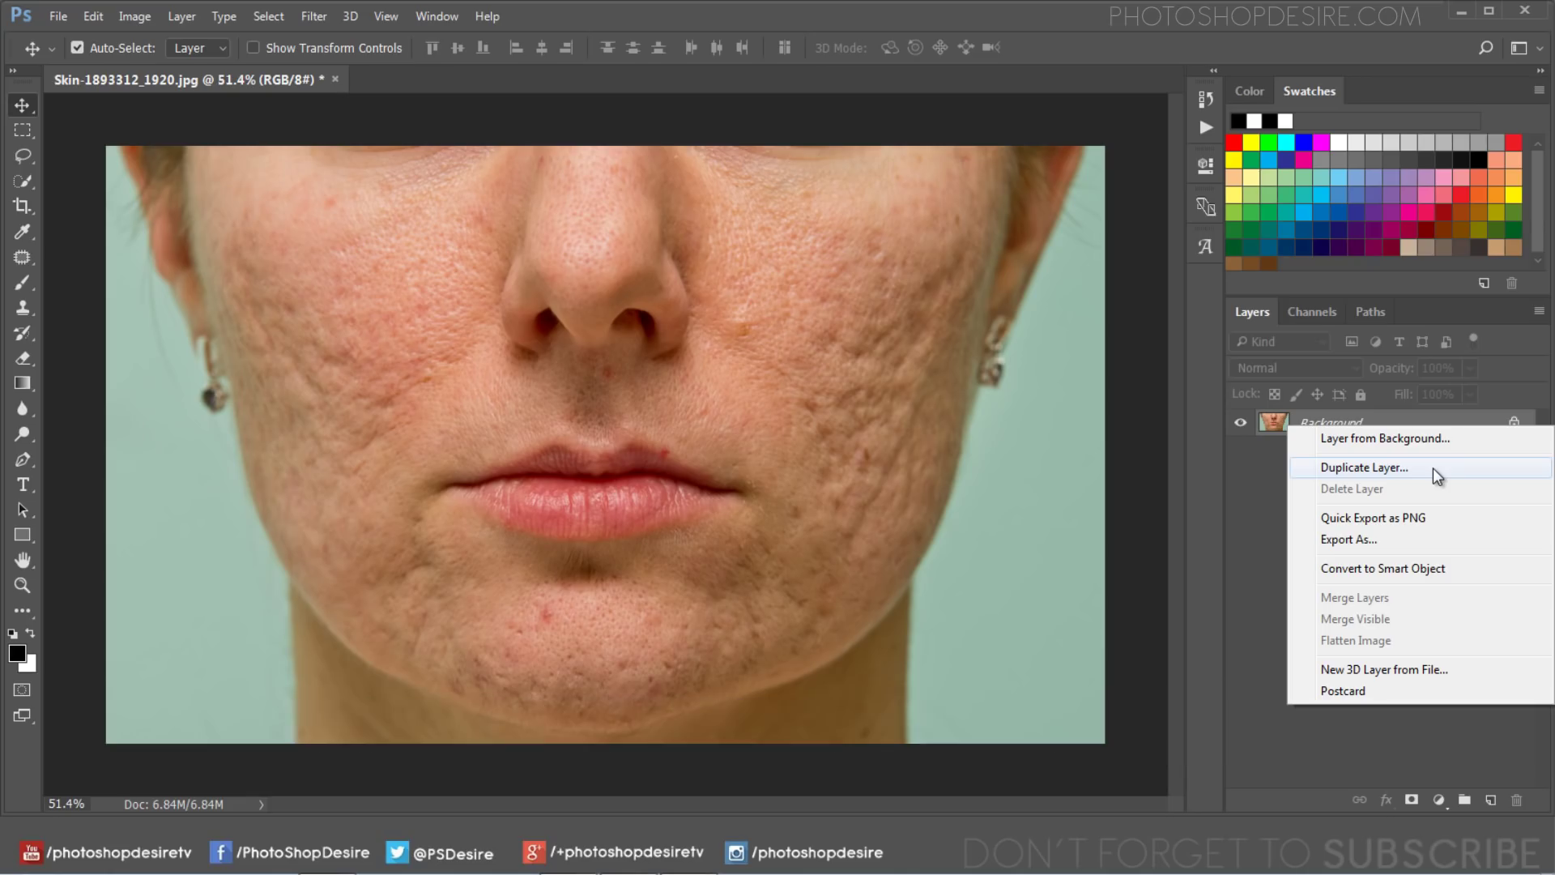
left_click(1432, 468)
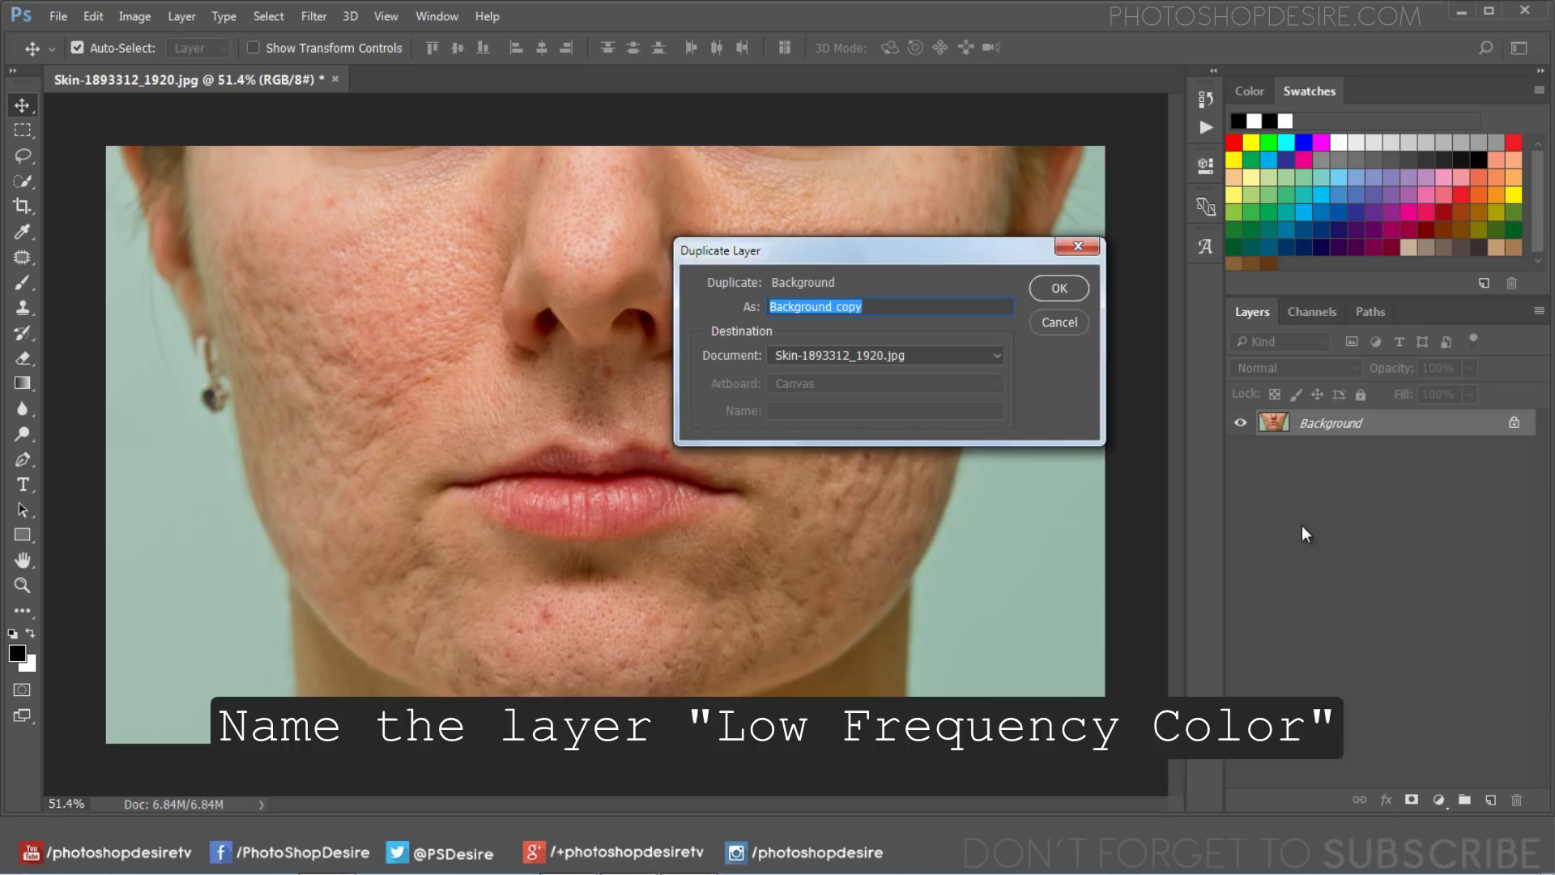
type("Low F")
type("requency ")
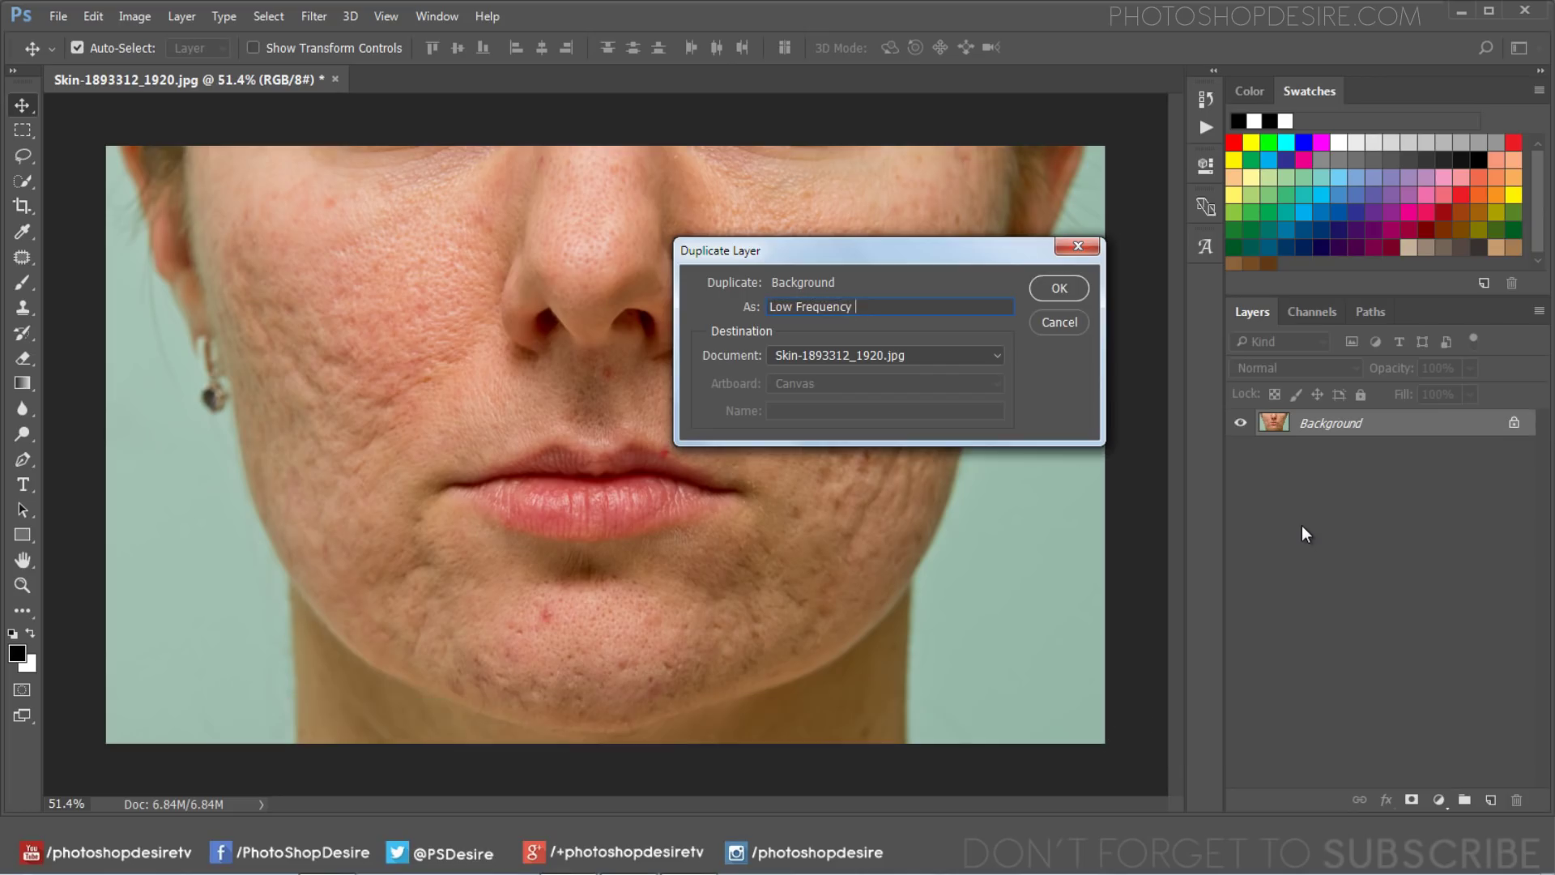
type("Color")
left_click(1080, 289)
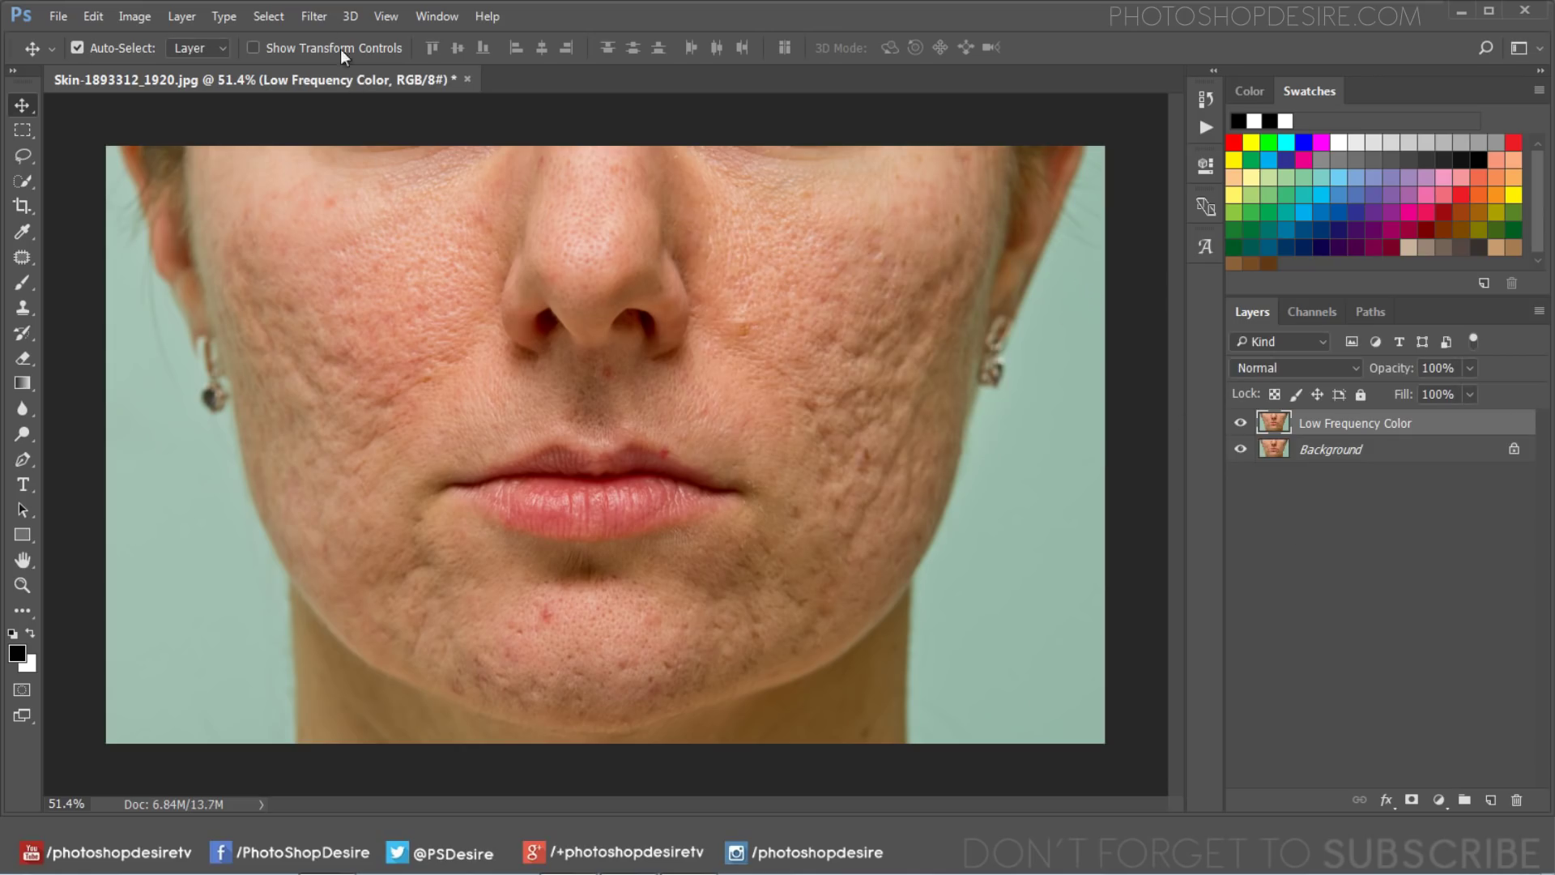
- Apply a Gaussian Blur with a 5.0-pixel radius to the Low Frequency Color layer
left_click(316, 18)
mouse_move(365, 230)
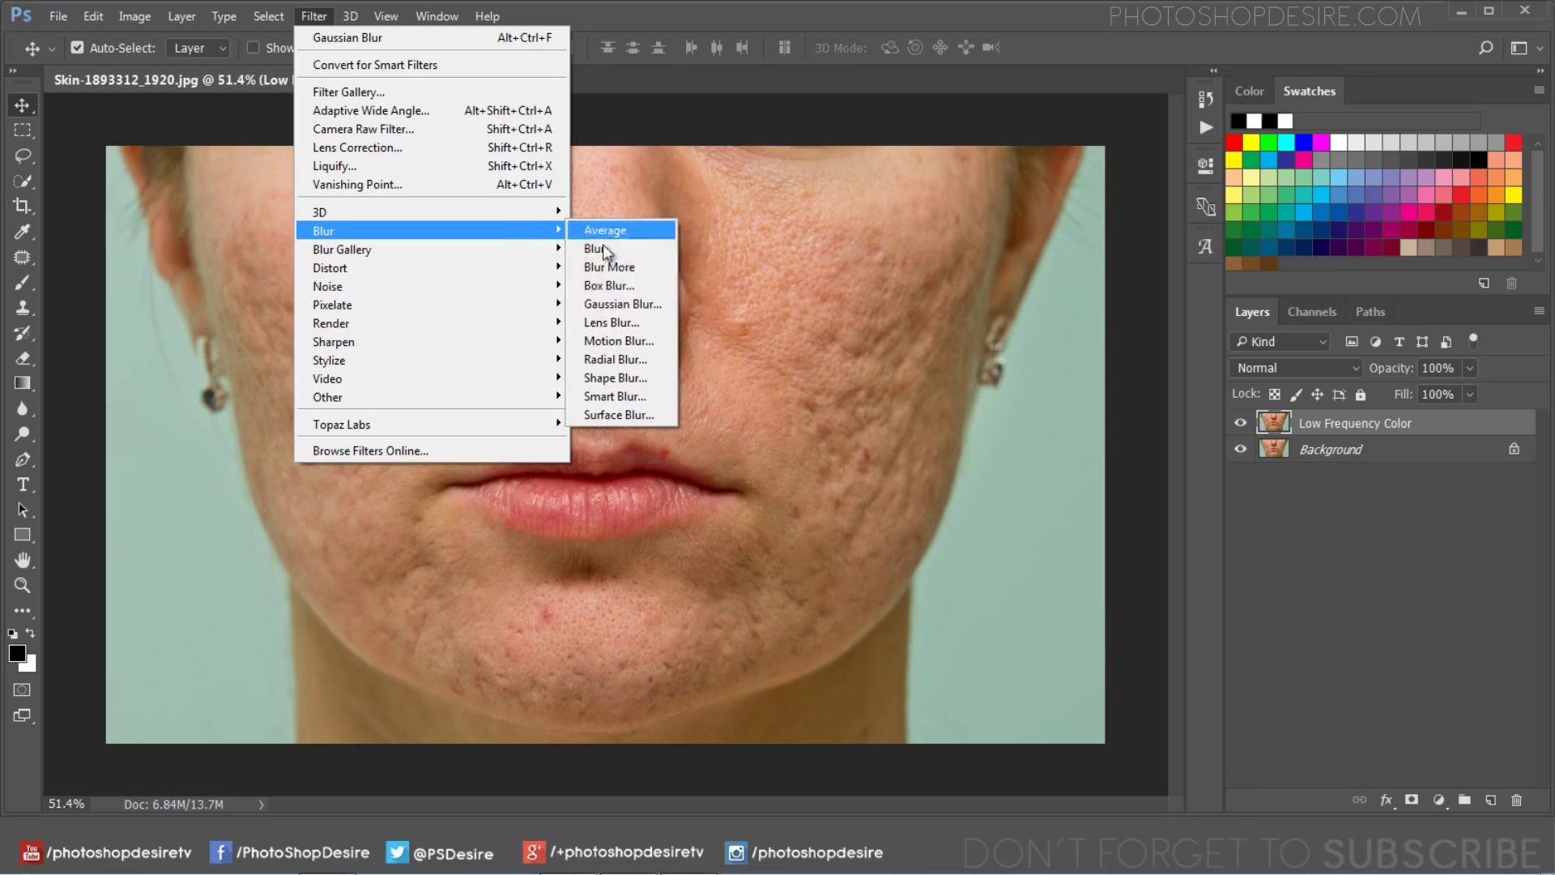
left_click(669, 304)
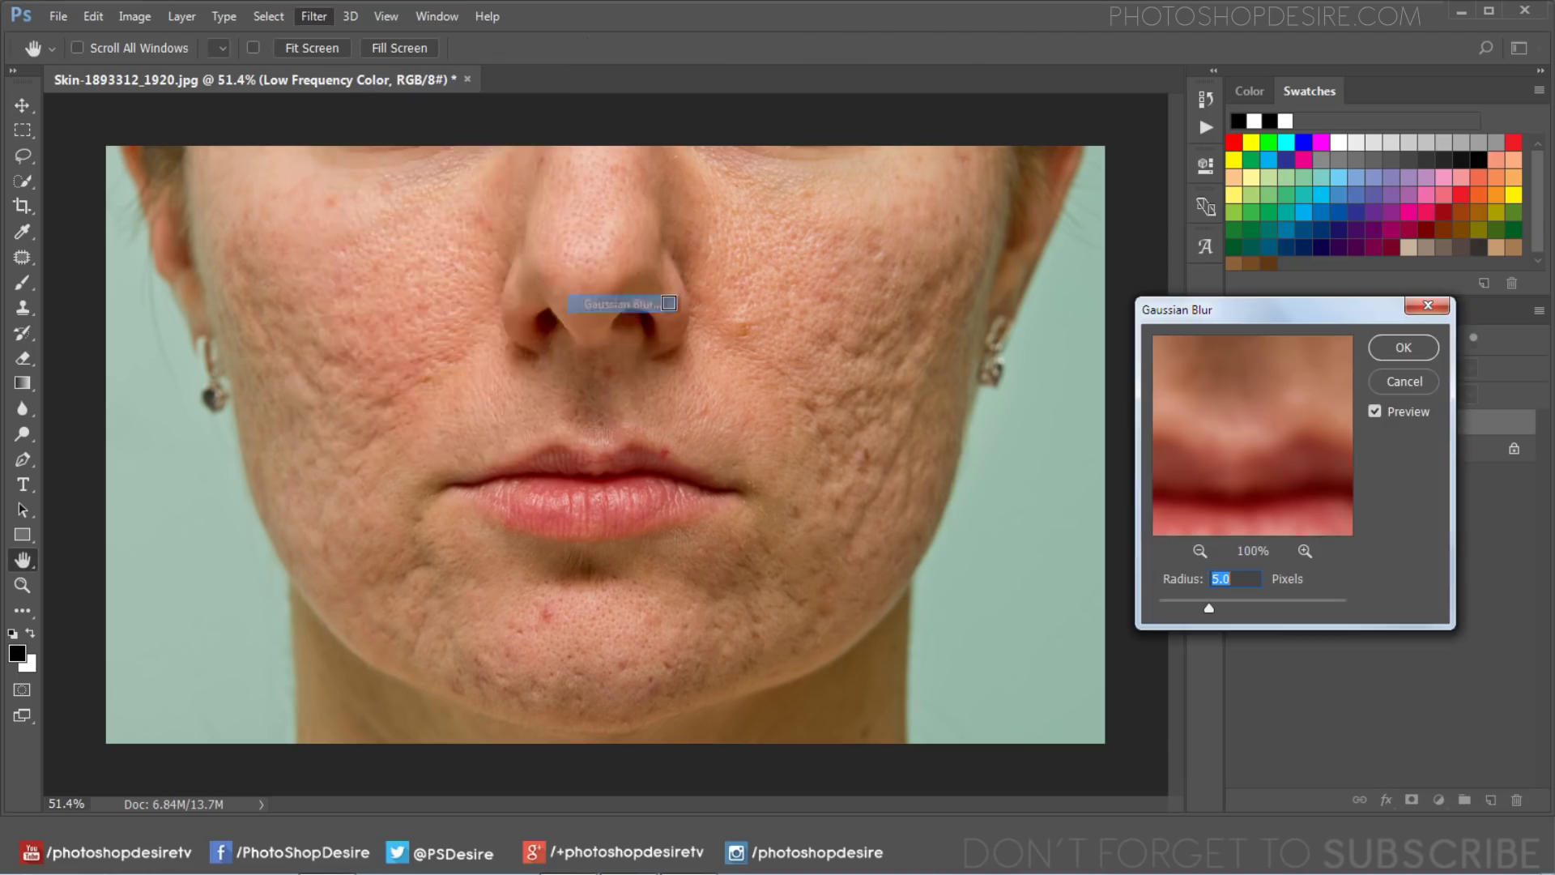
left_click(1244, 579)
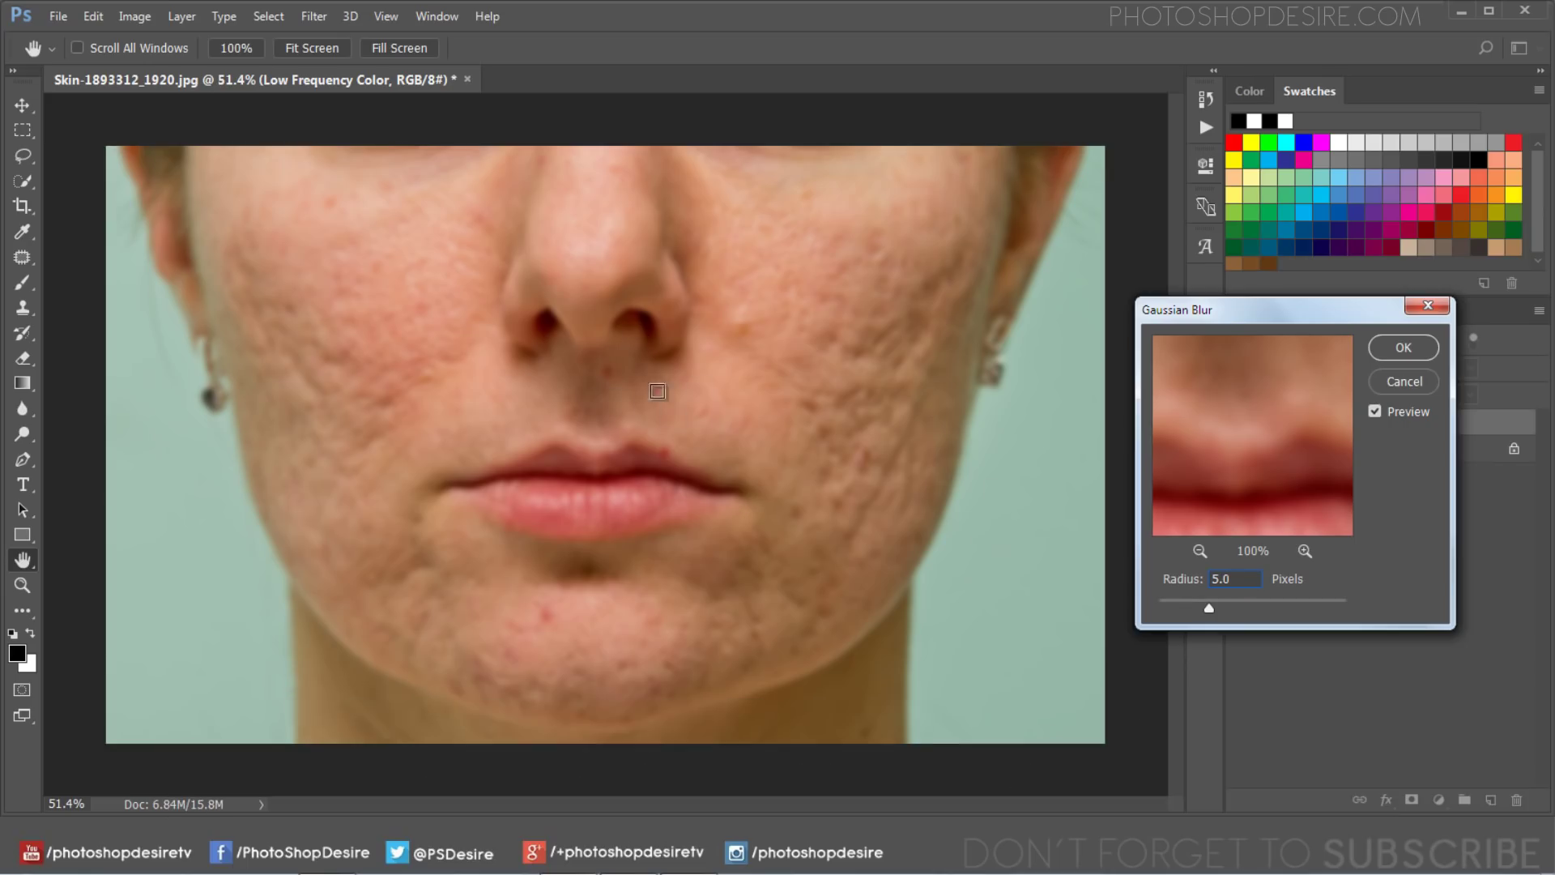
left_click(1382, 353)
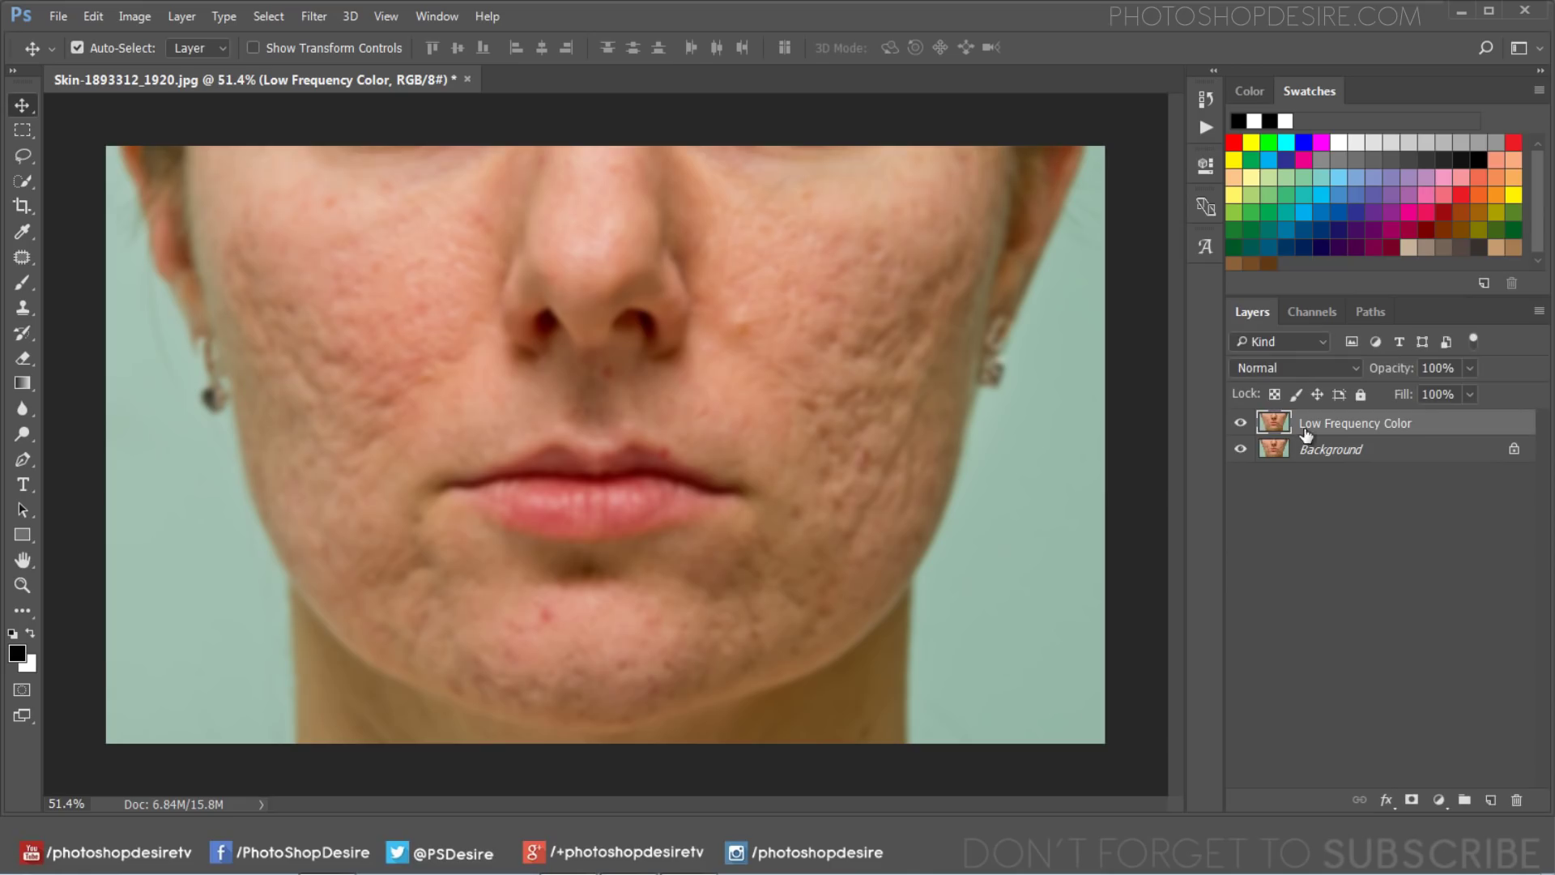
- Duplicate the Background layer again, naming the copy 'High Frequency Details'
right_click(1323, 458)
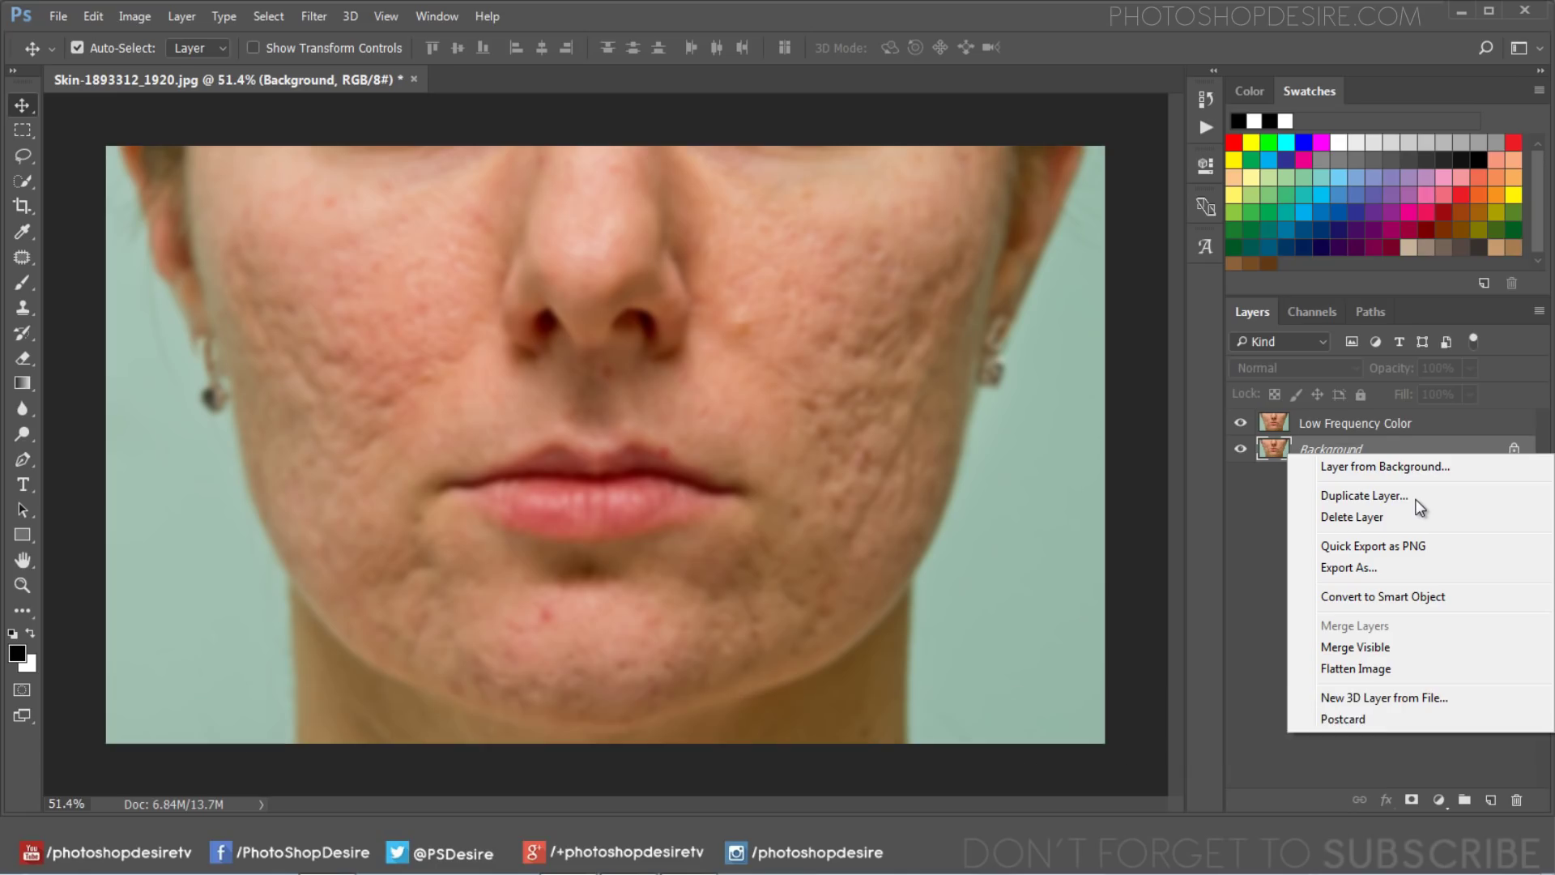
left_click(1364, 495)
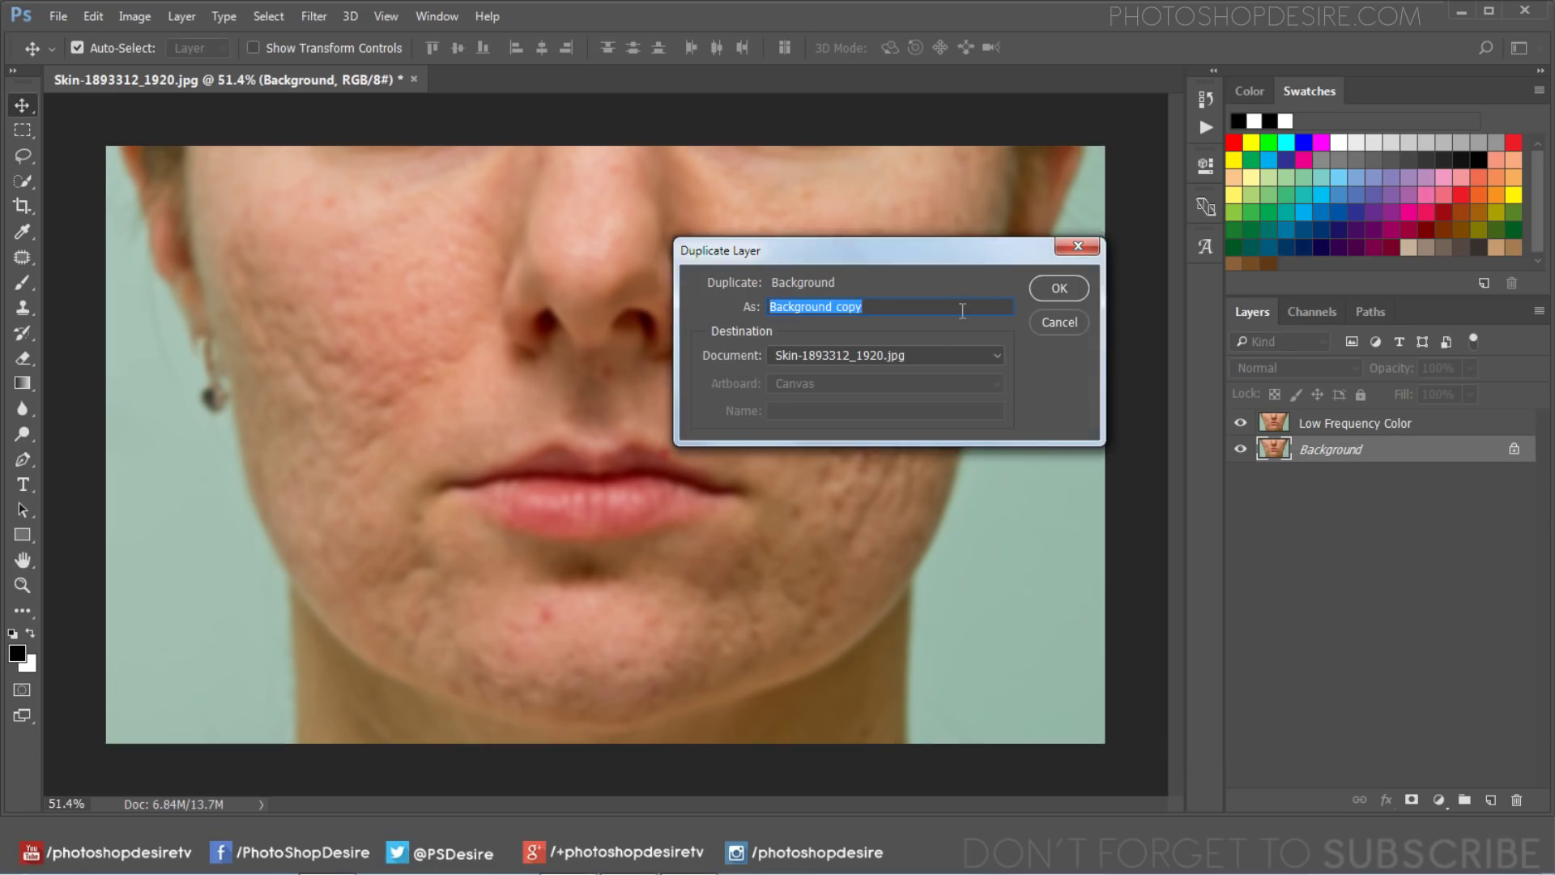
type("High")
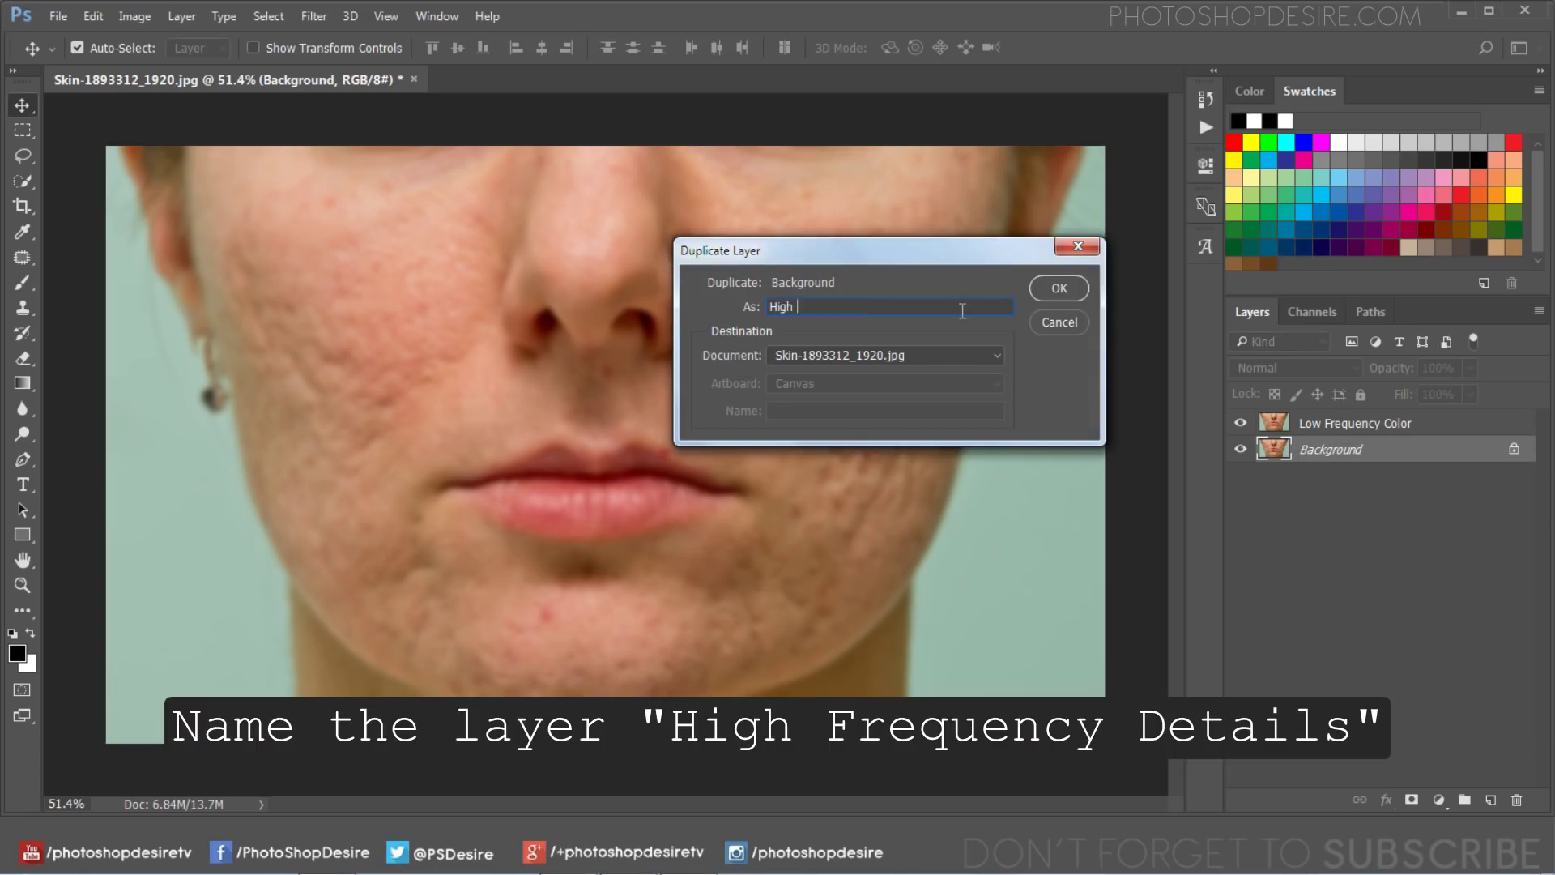
type(" Frequenc")
type("y Details")
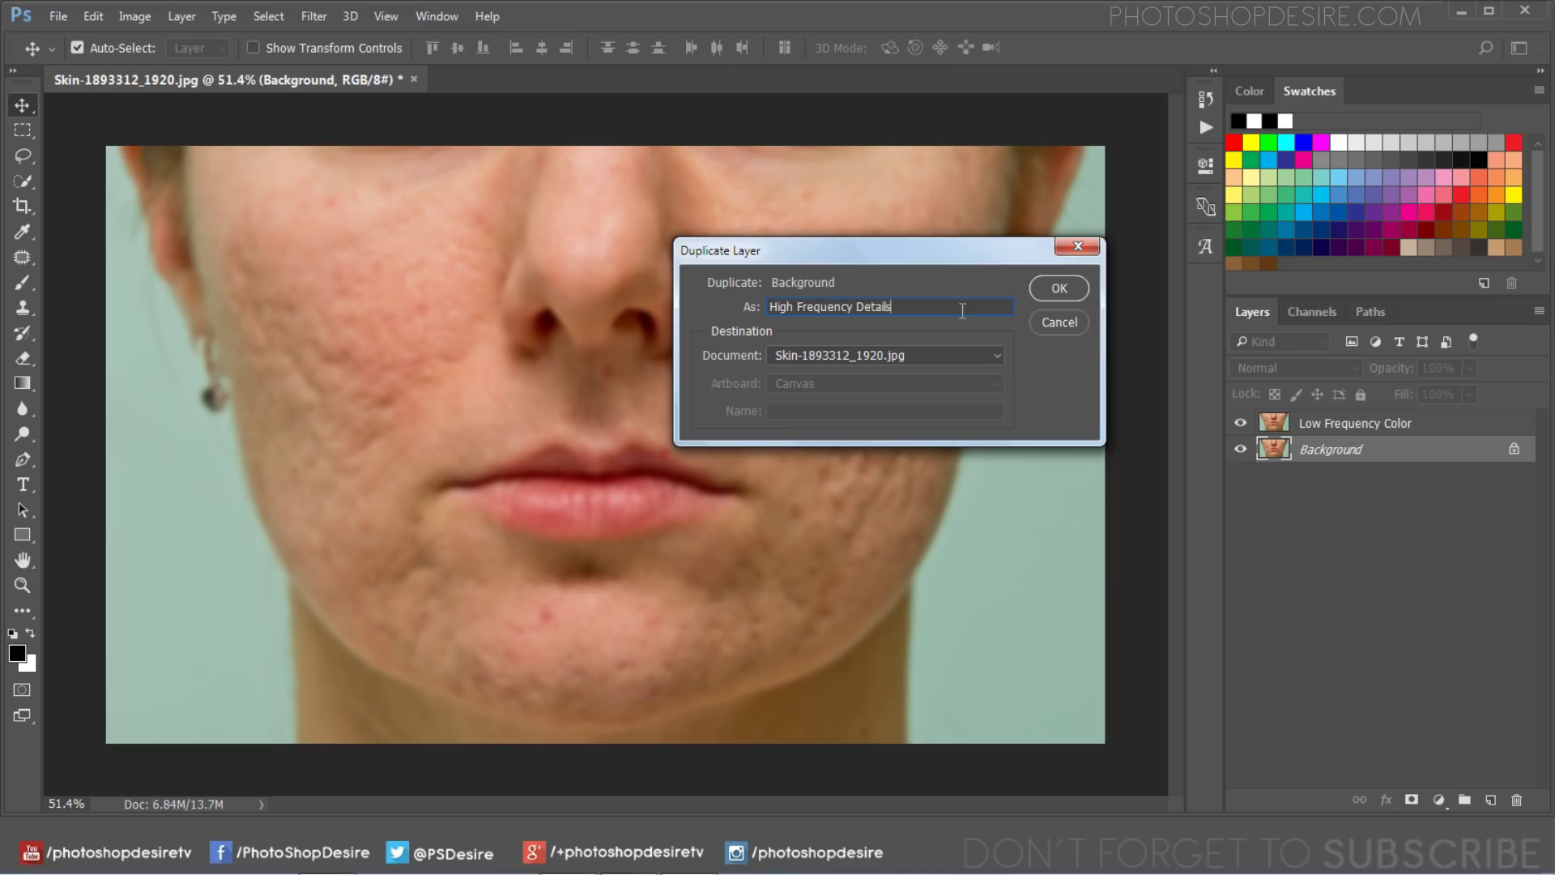
left_click(1045, 291)
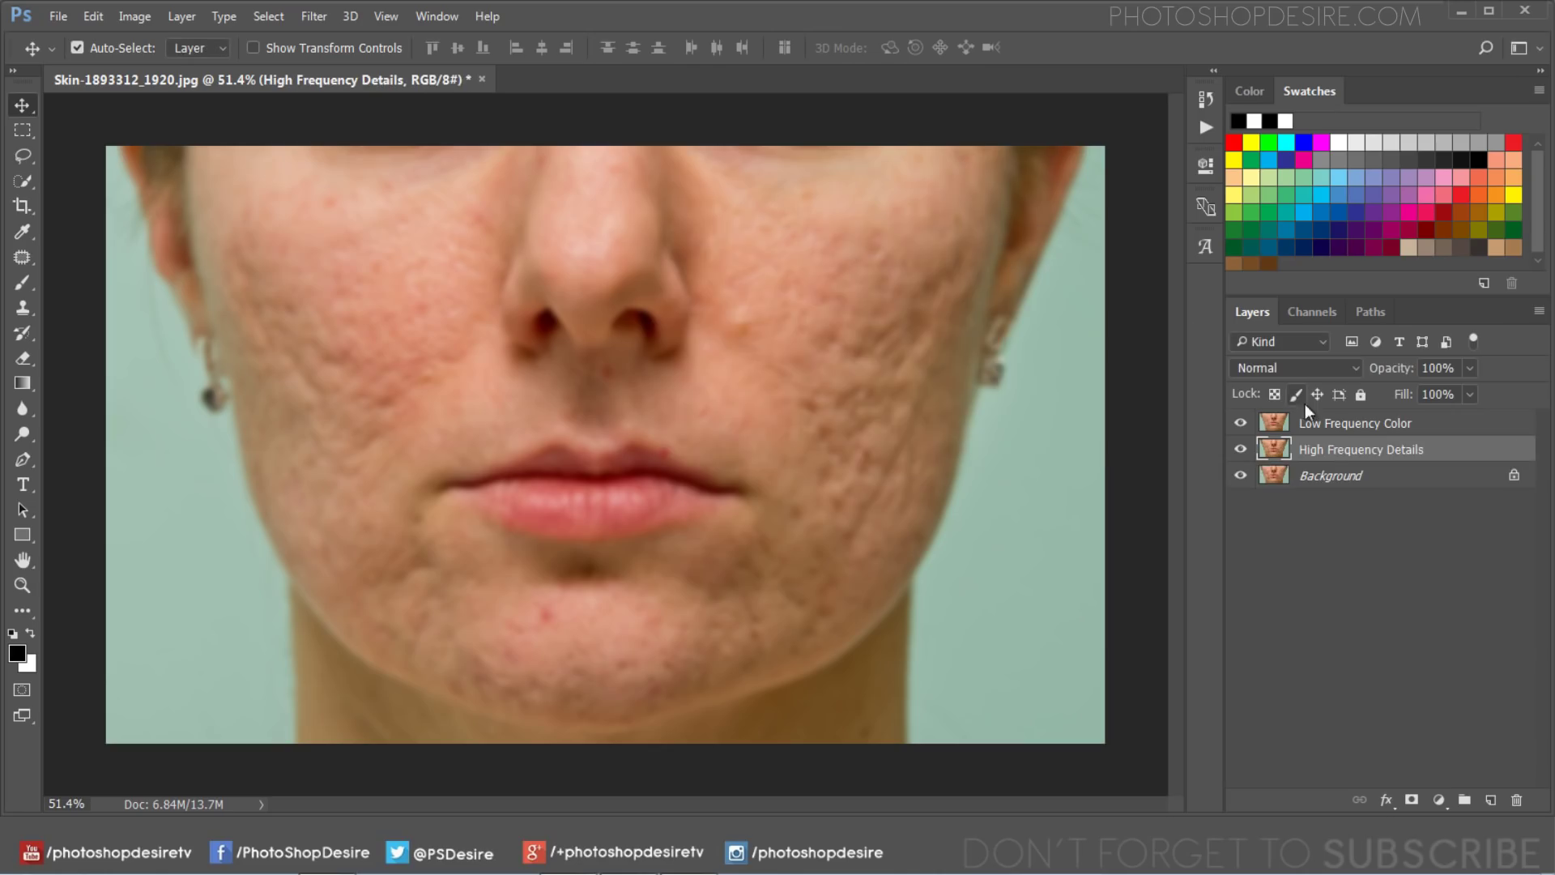
- Move High Frequency Details to the top and Apply Image: Low Frequency Color, Subtract, Scale 2, Offset 128
left_click_drag(1332, 451, 1329, 422)
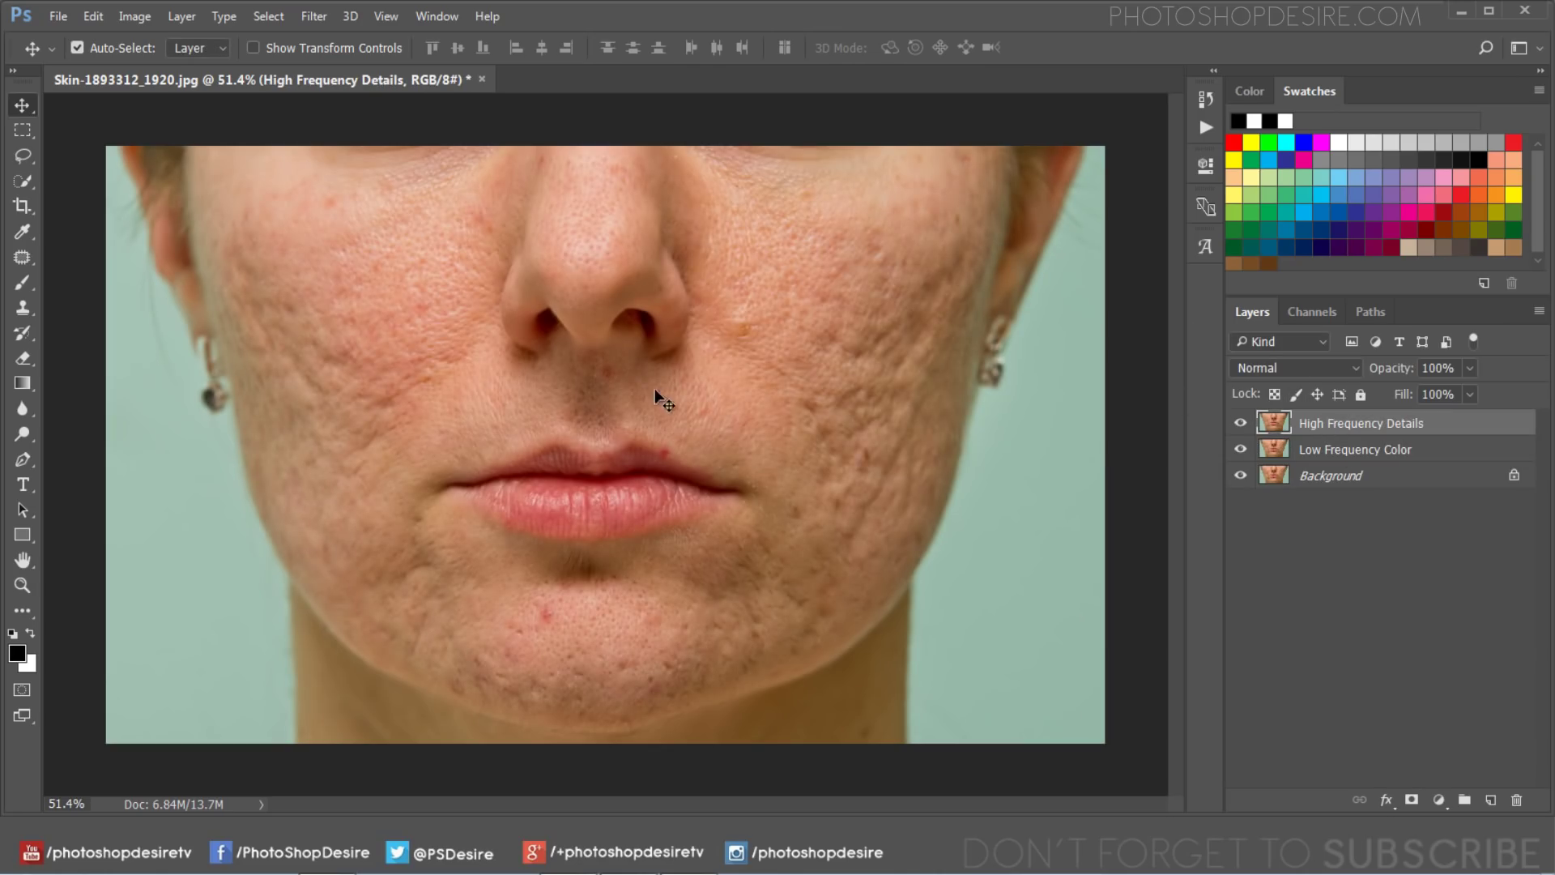
left_click(144, 18)
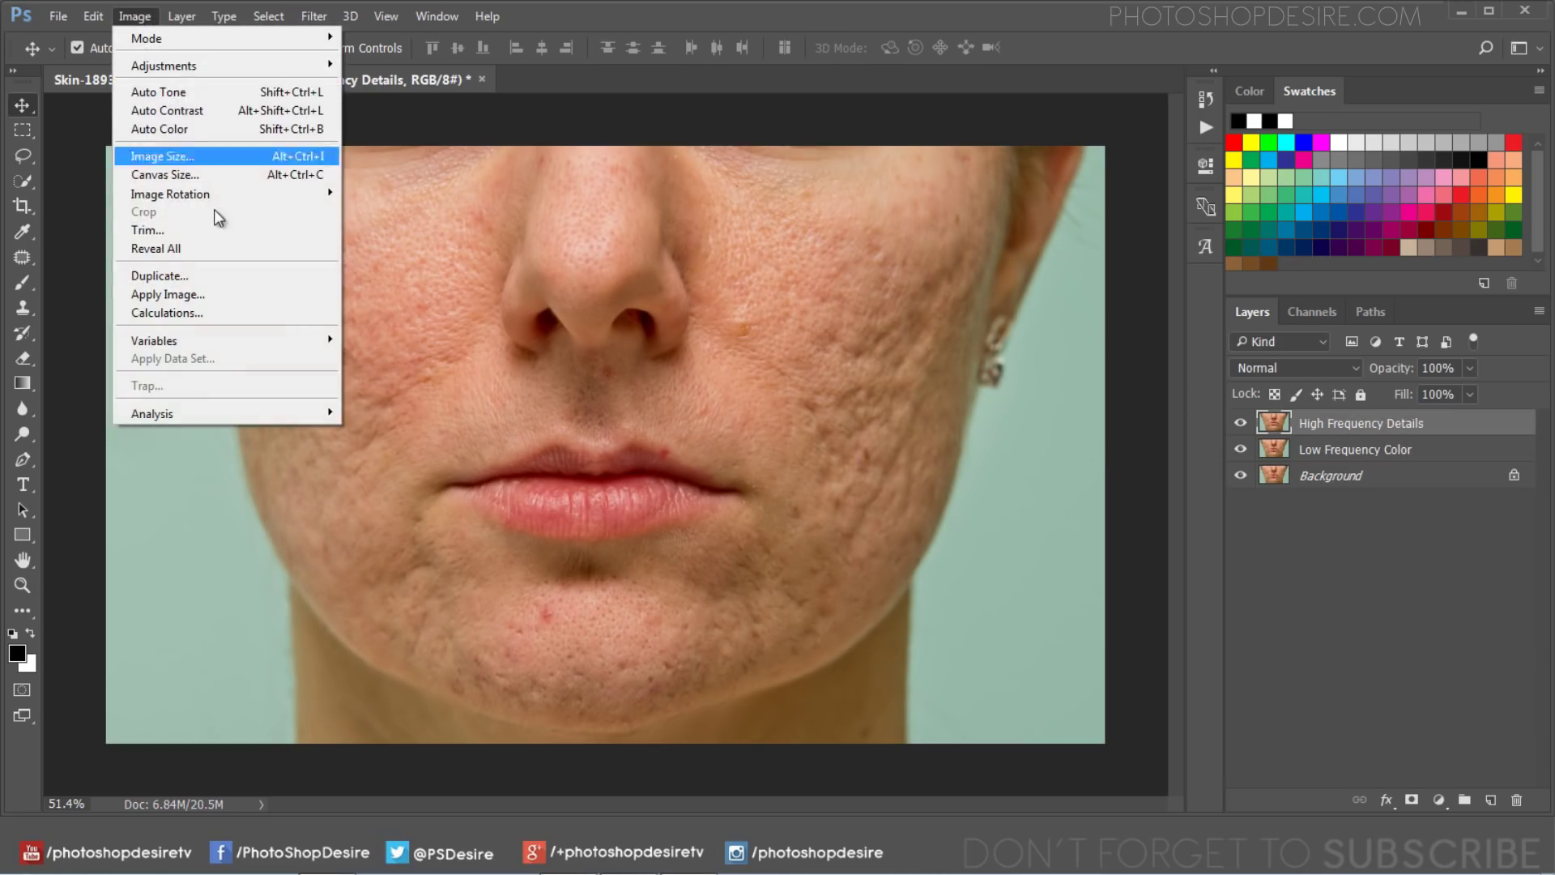
left_click(256, 293)
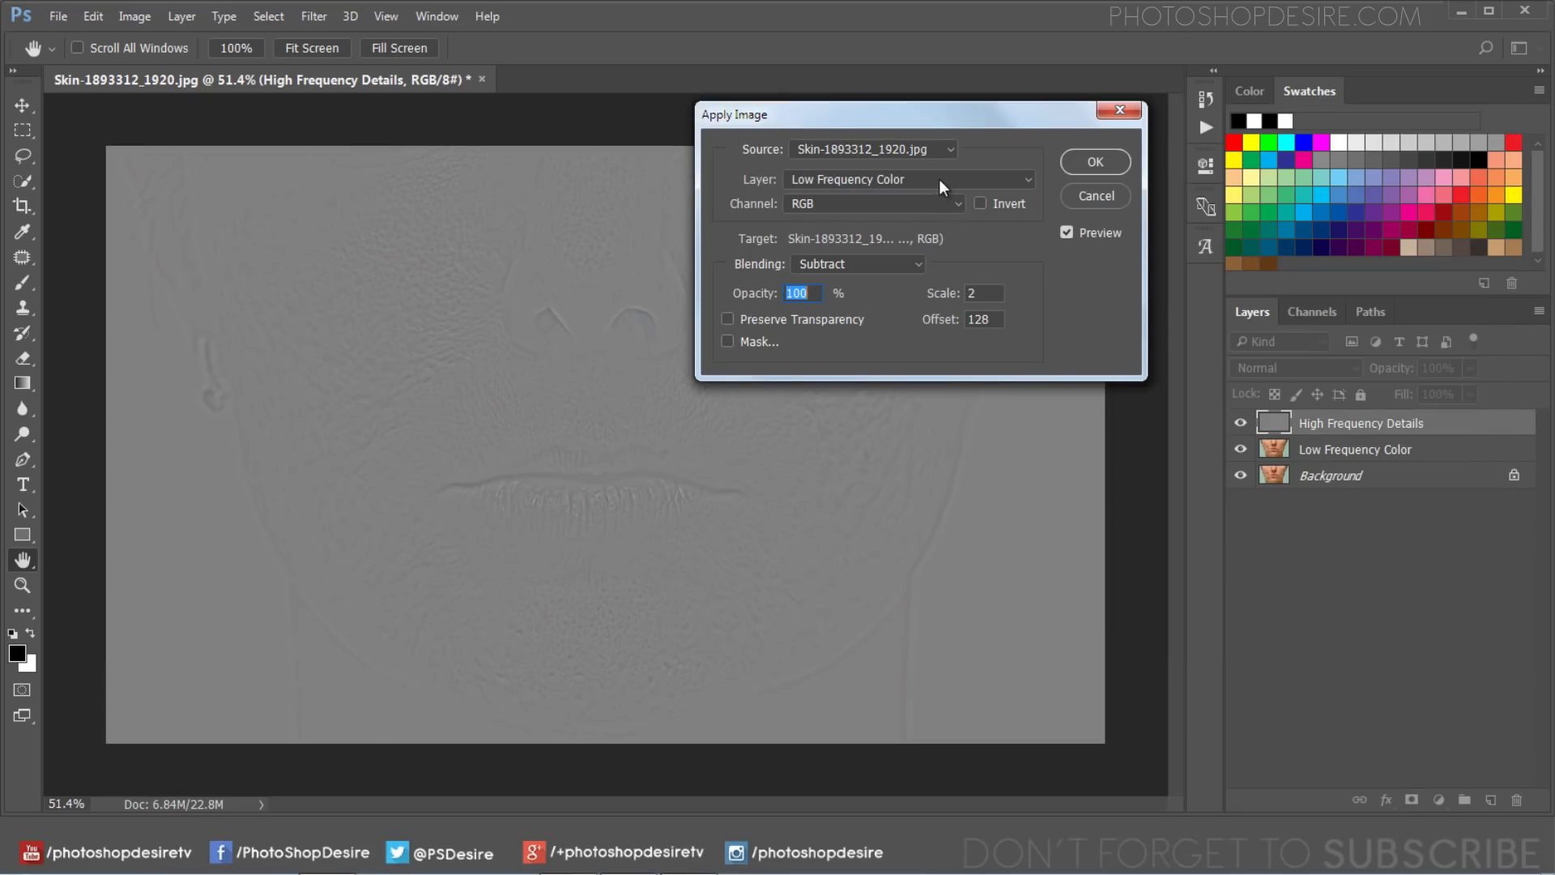
left_click(939, 178)
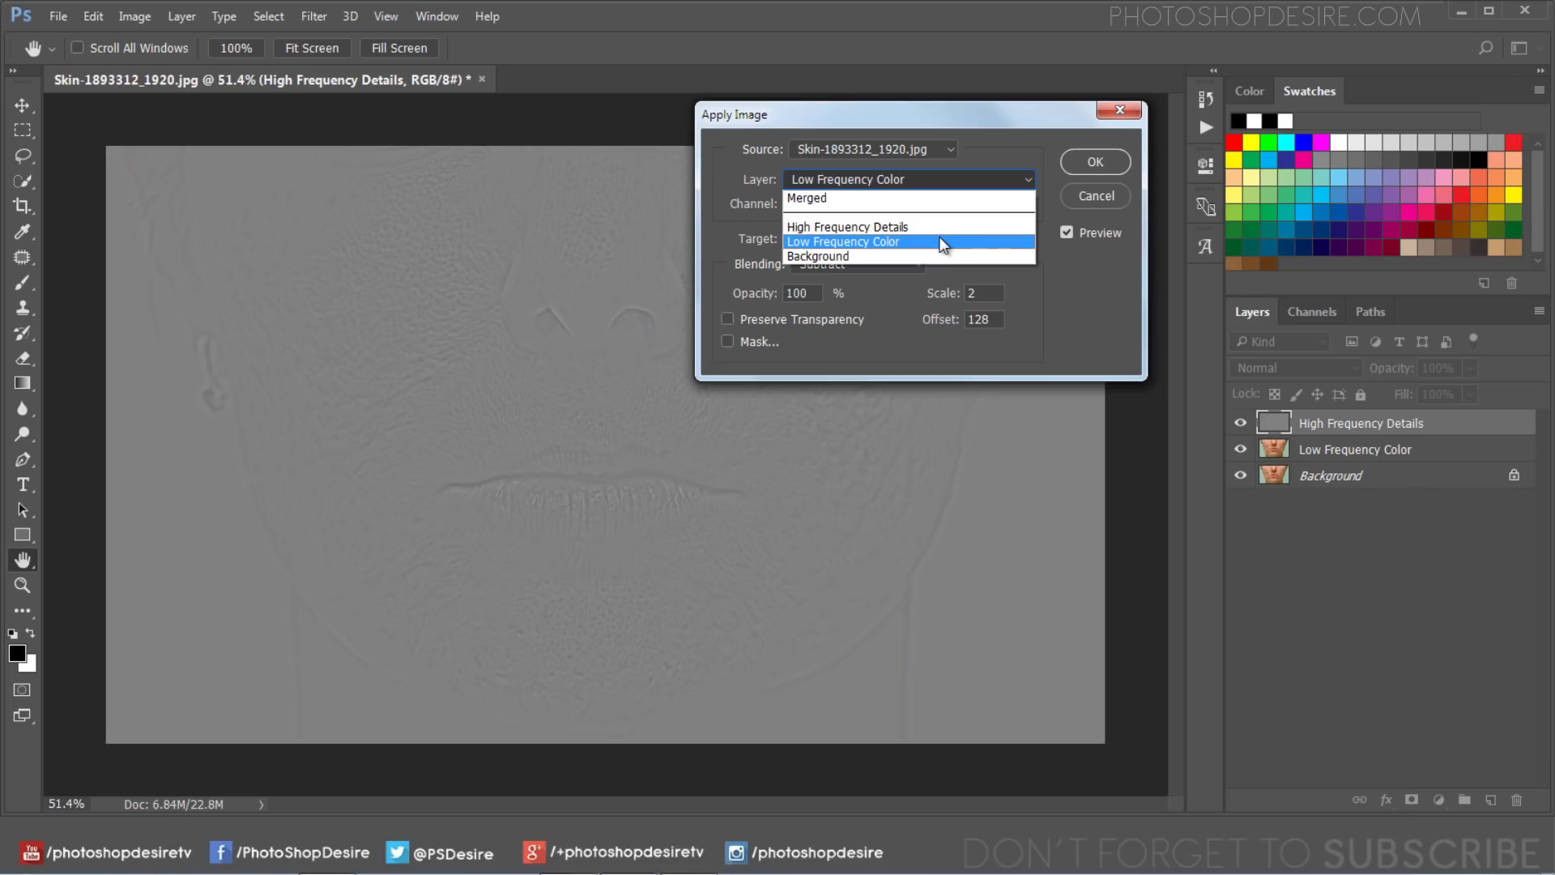
left_click(941, 243)
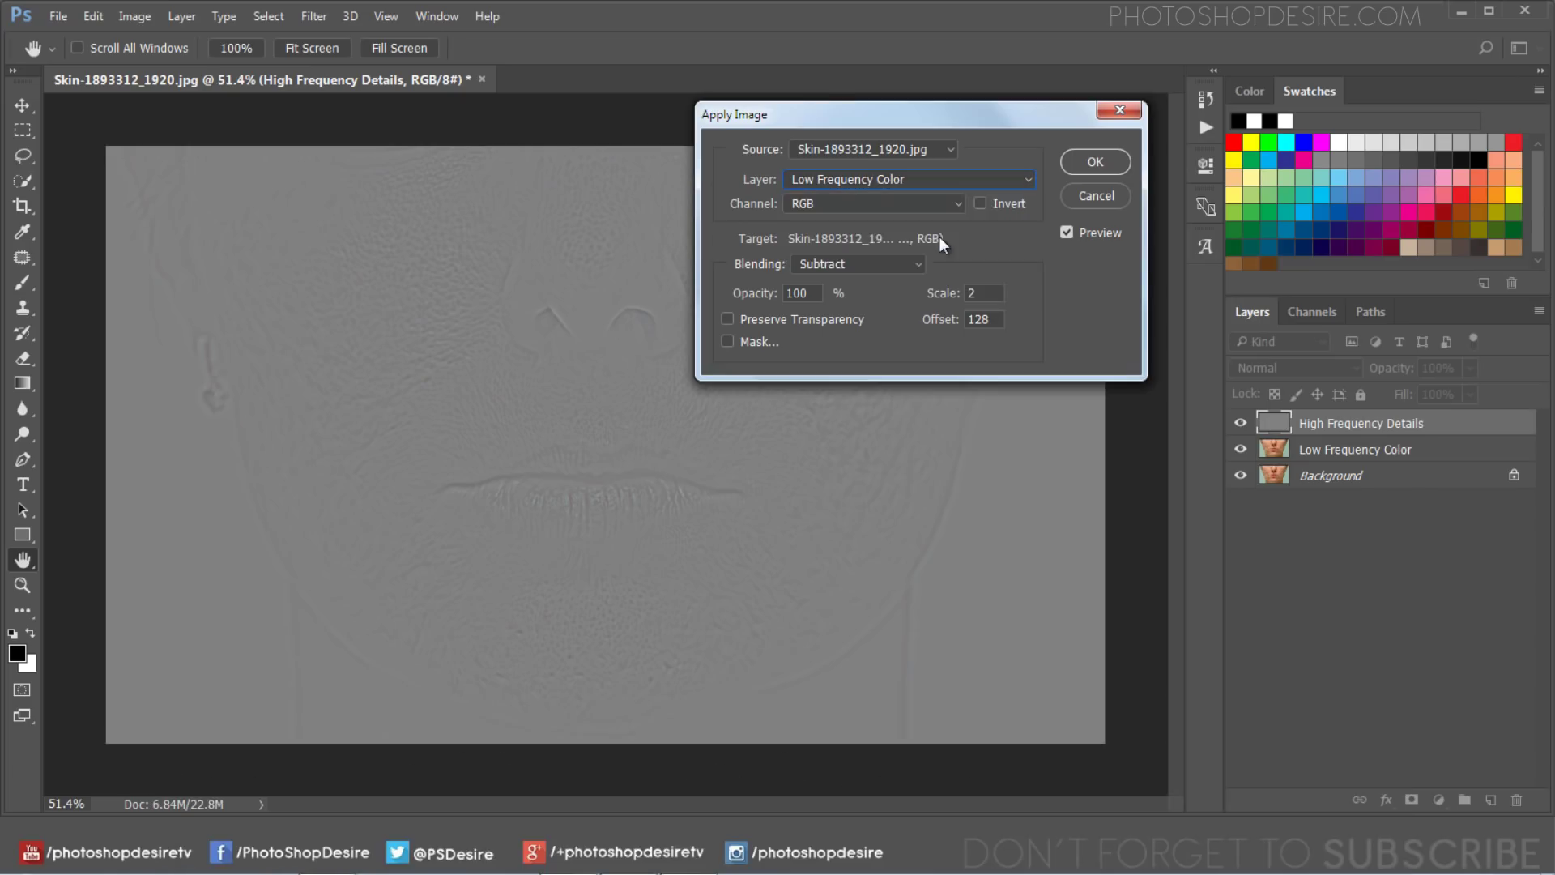
left_click(892, 265)
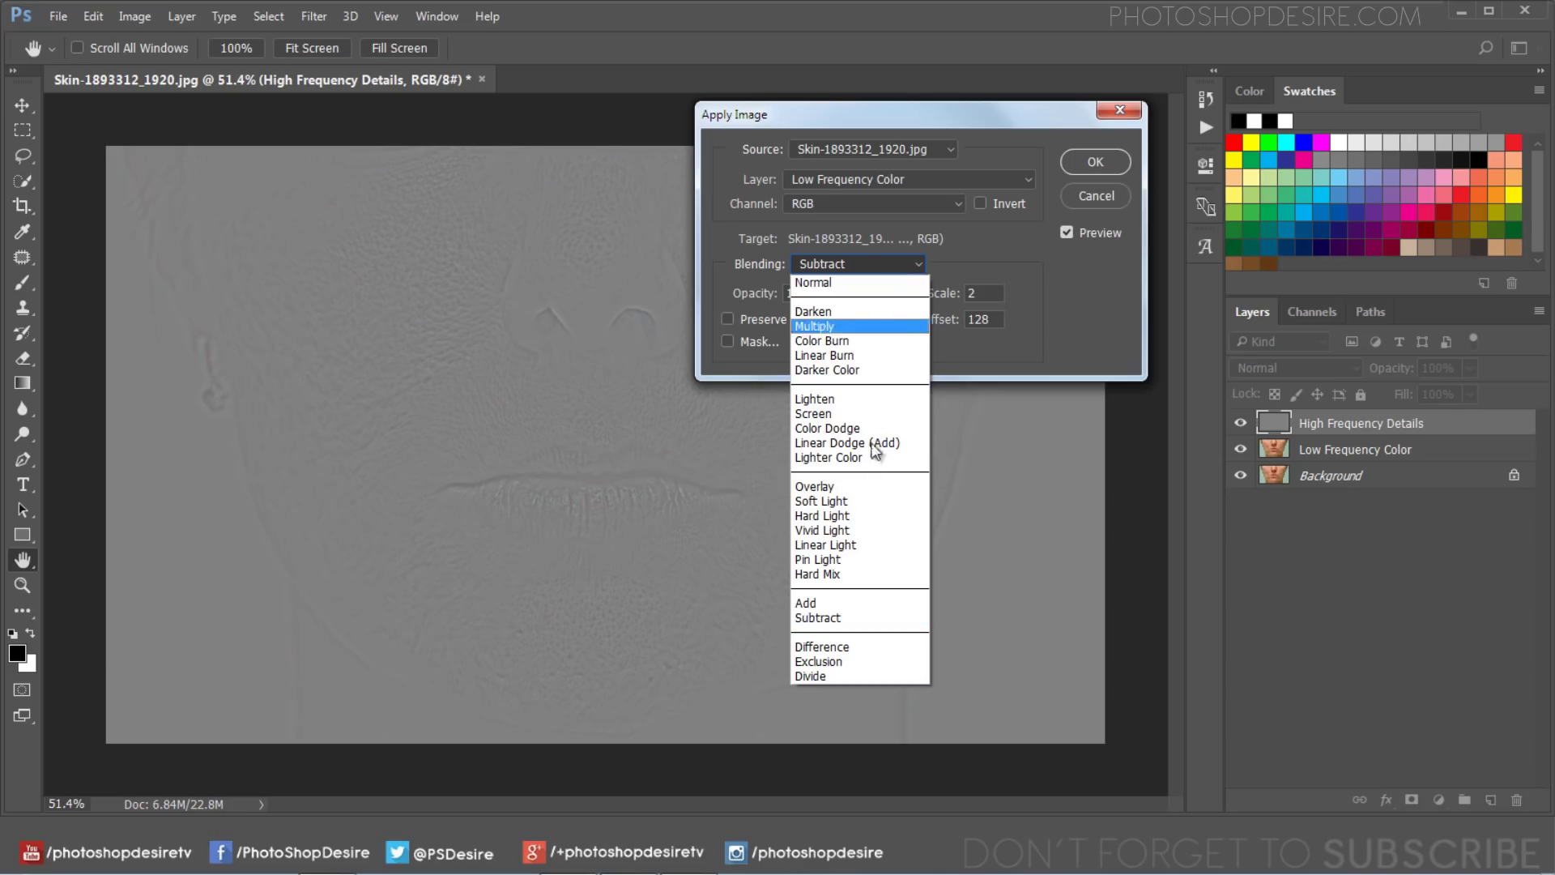
left_click(891, 618)
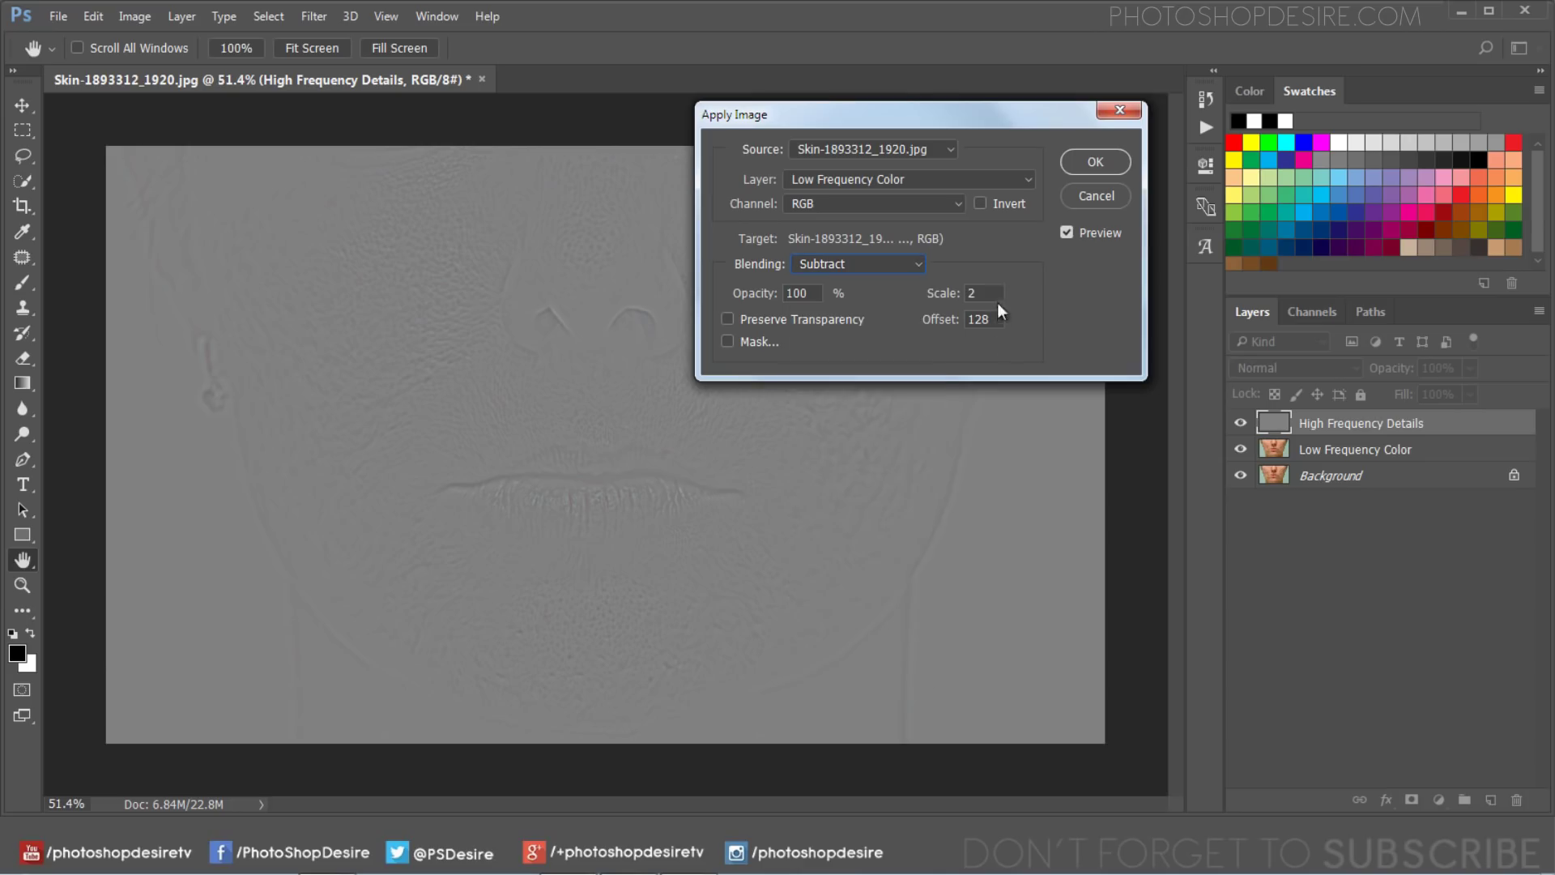
left_click(996, 319)
left_click(1092, 163)
- Set High Frequency Details to Linear Light blending, then select Low Frequency Color
left_click(1342, 367)
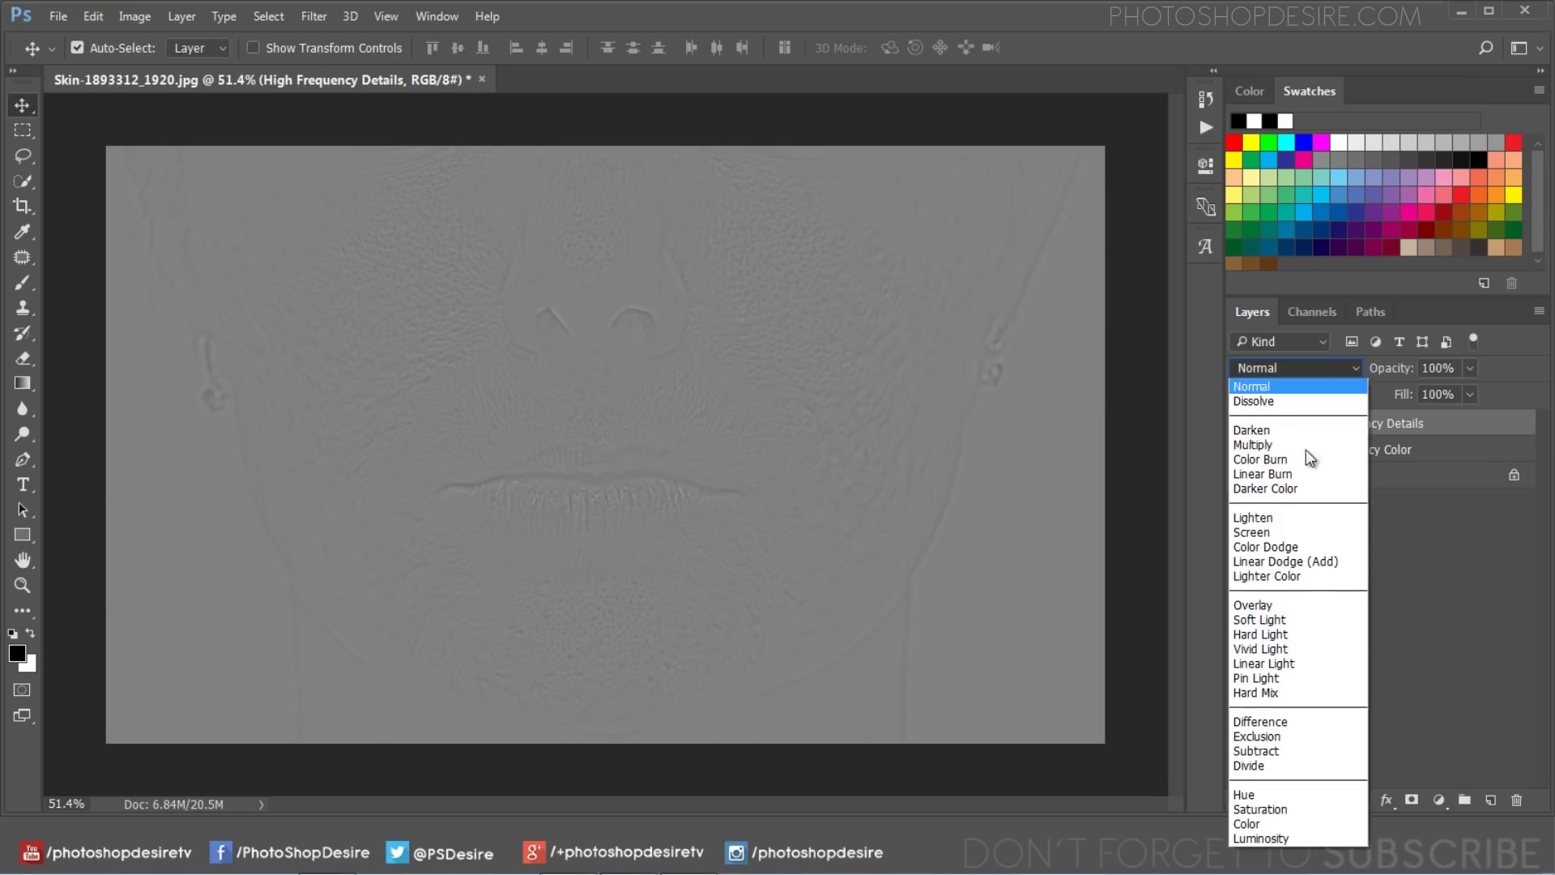
left_click(1296, 664)
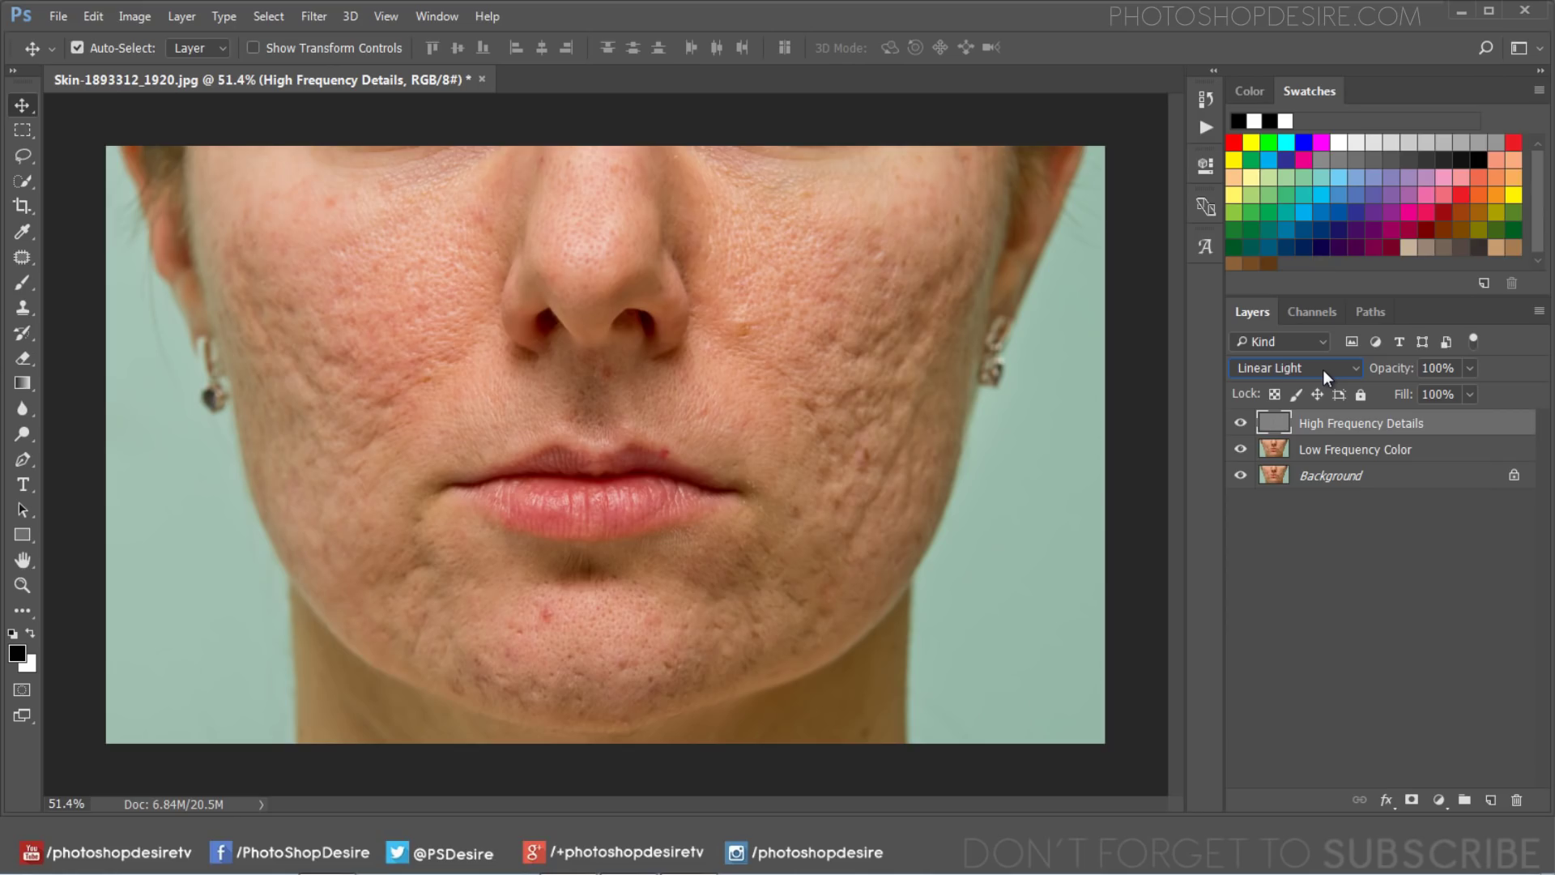
left_click(1328, 449)
- Convert Low Frequency Color to a smart object and add a 48.4-pixel Gaussian Blur smart filter
right_click(1328, 447)
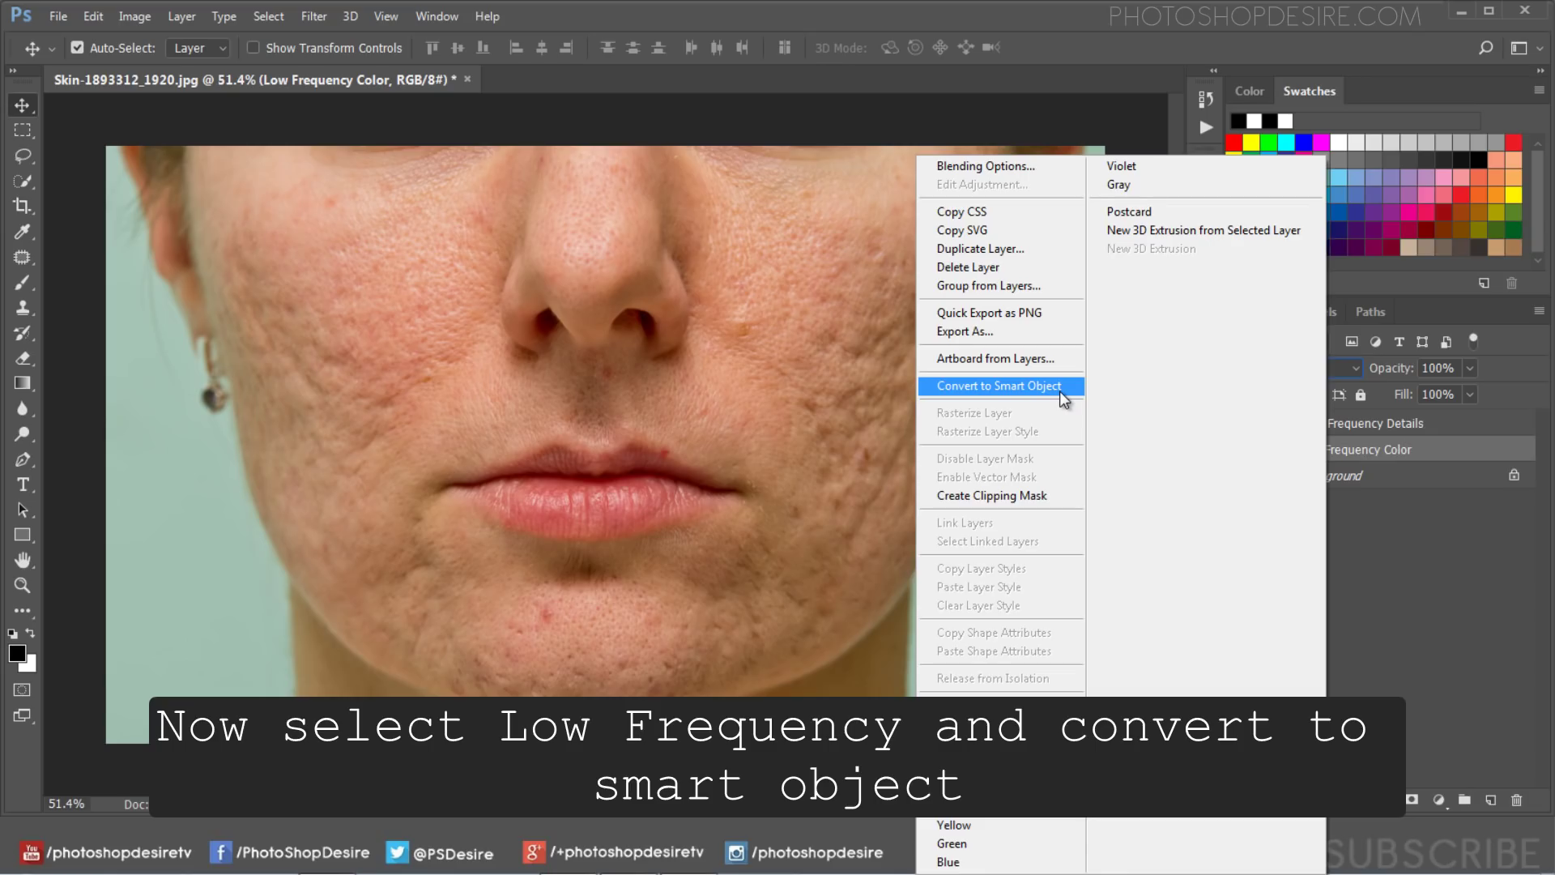
left_click(1060, 392)
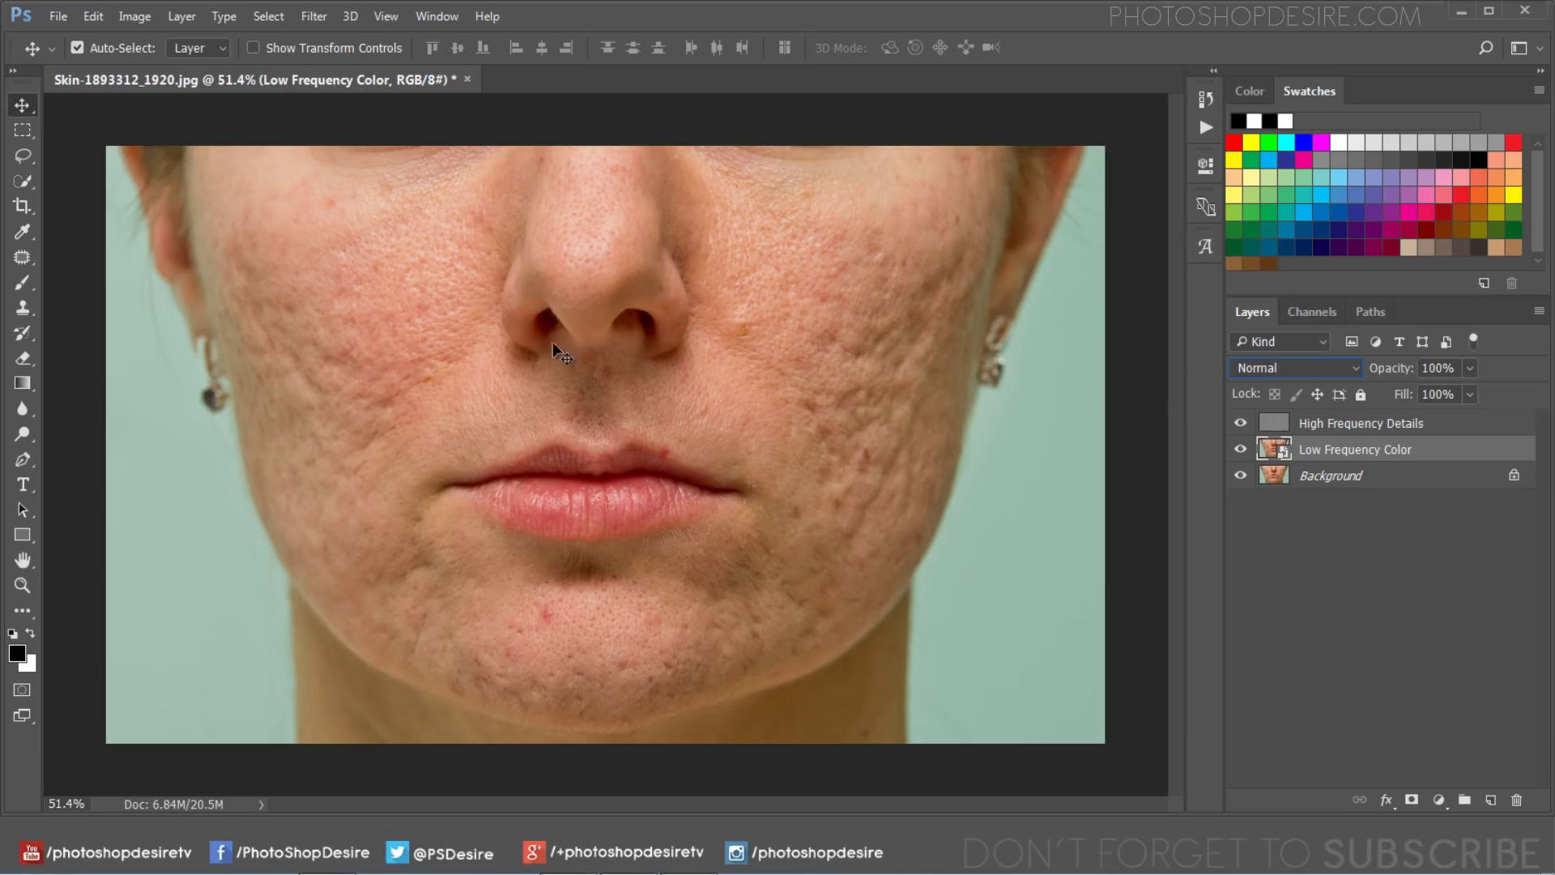
left_click(314, 17)
mouse_move(364, 230)
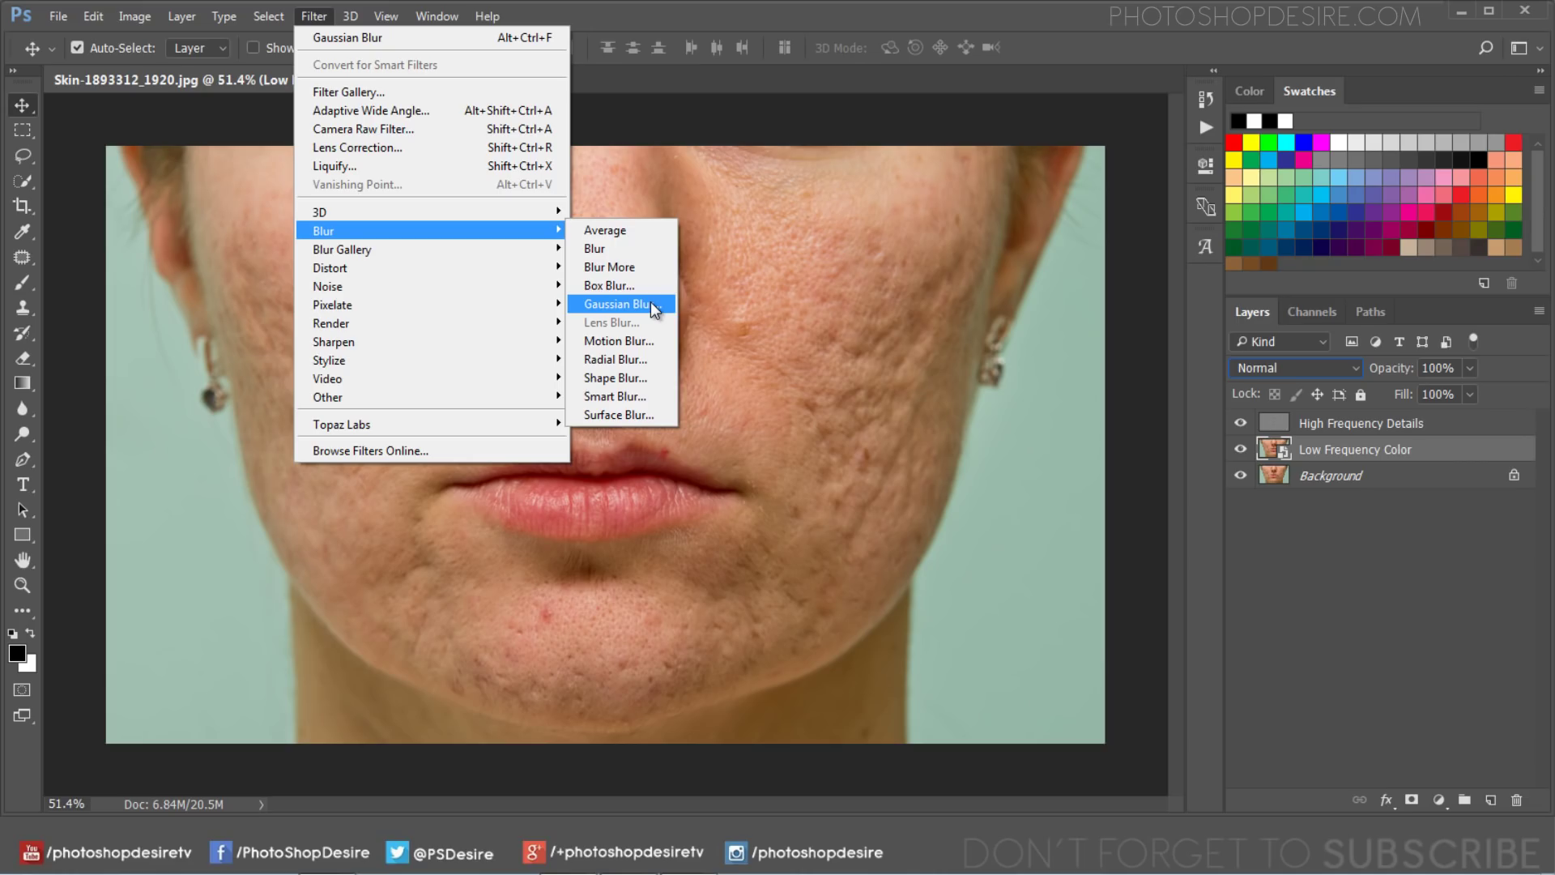
left_click(652, 305)
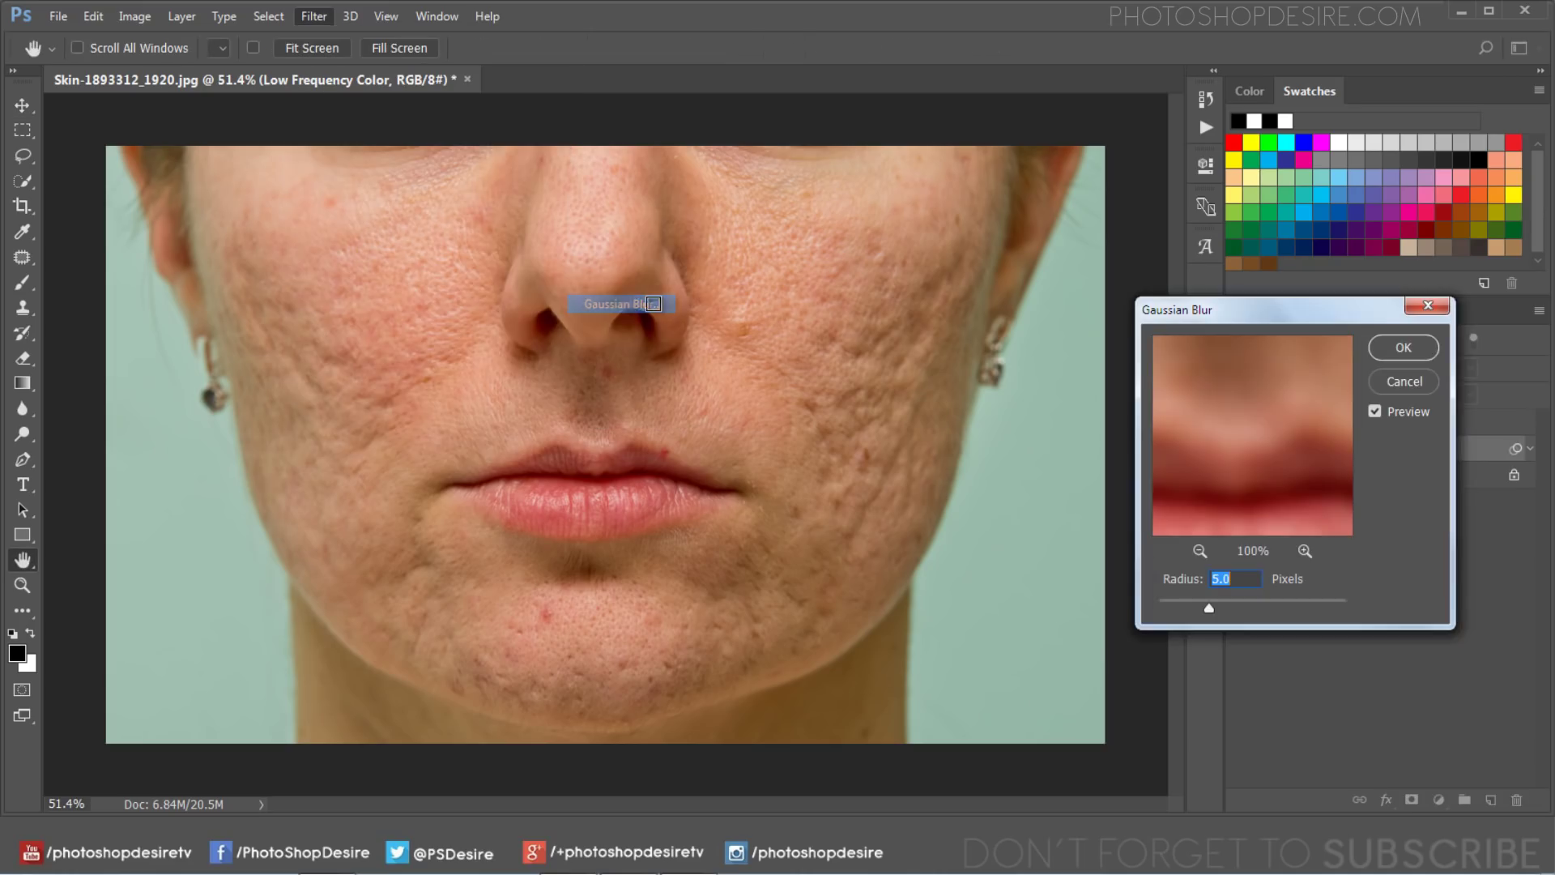
left_click(1243, 605)
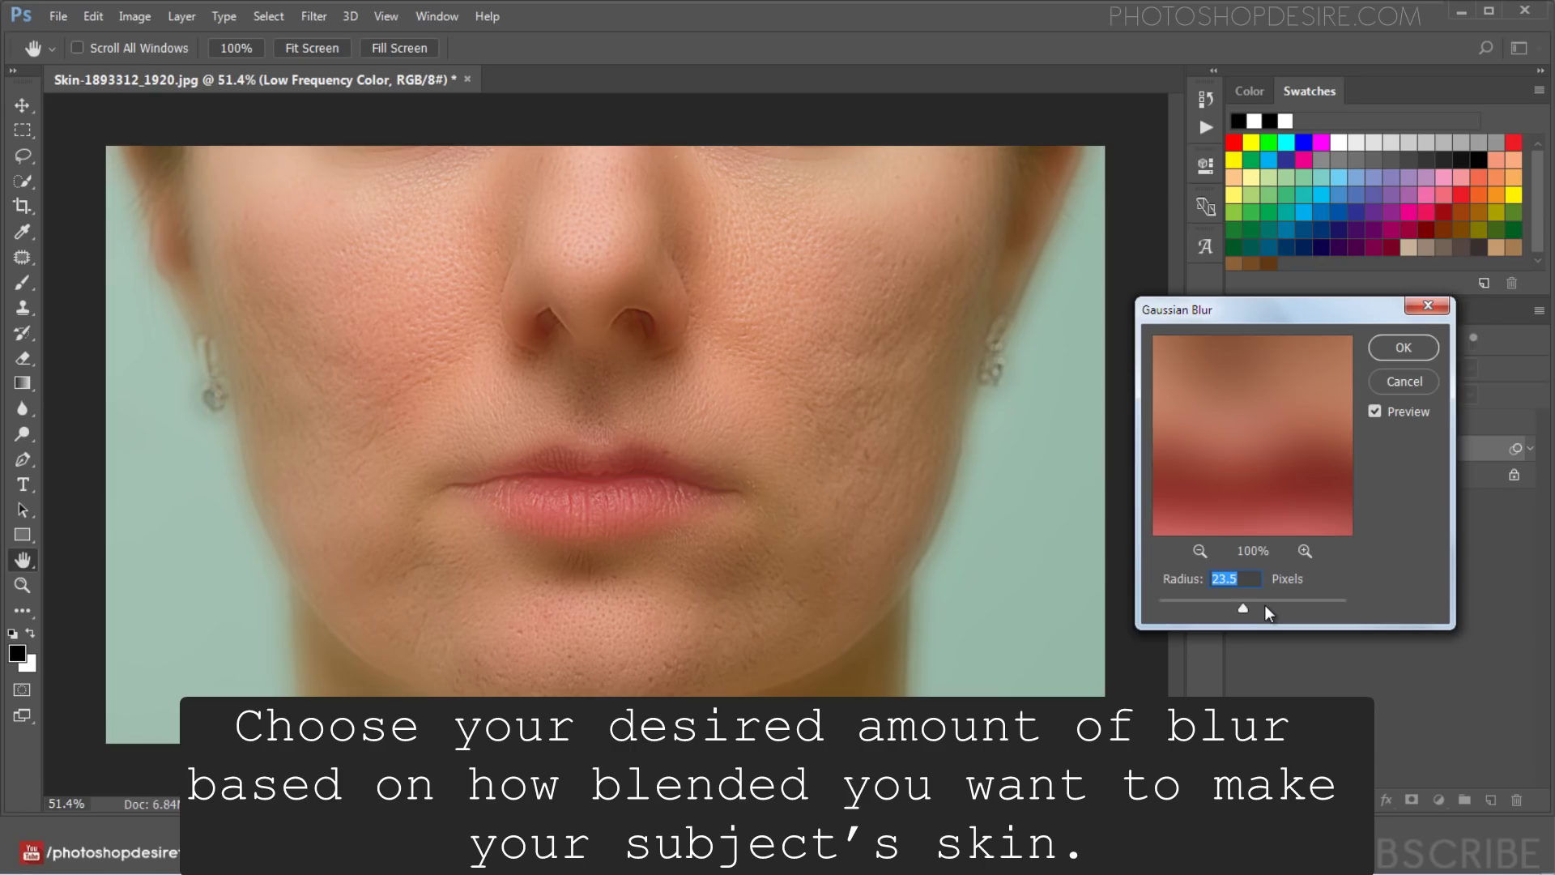
left_click(1268, 605)
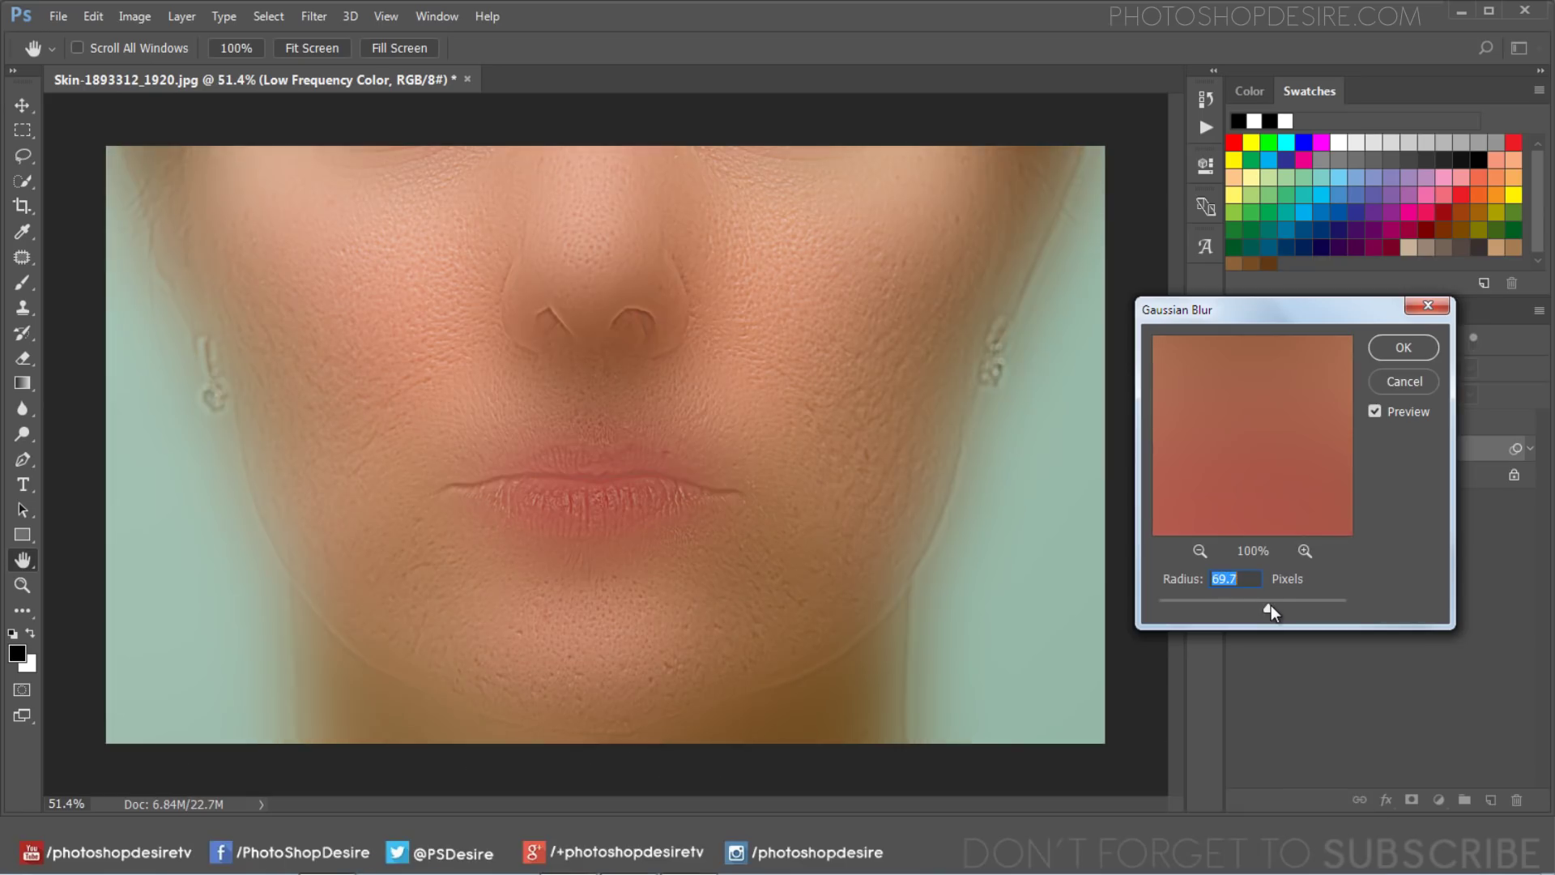
left_click(1261, 606)
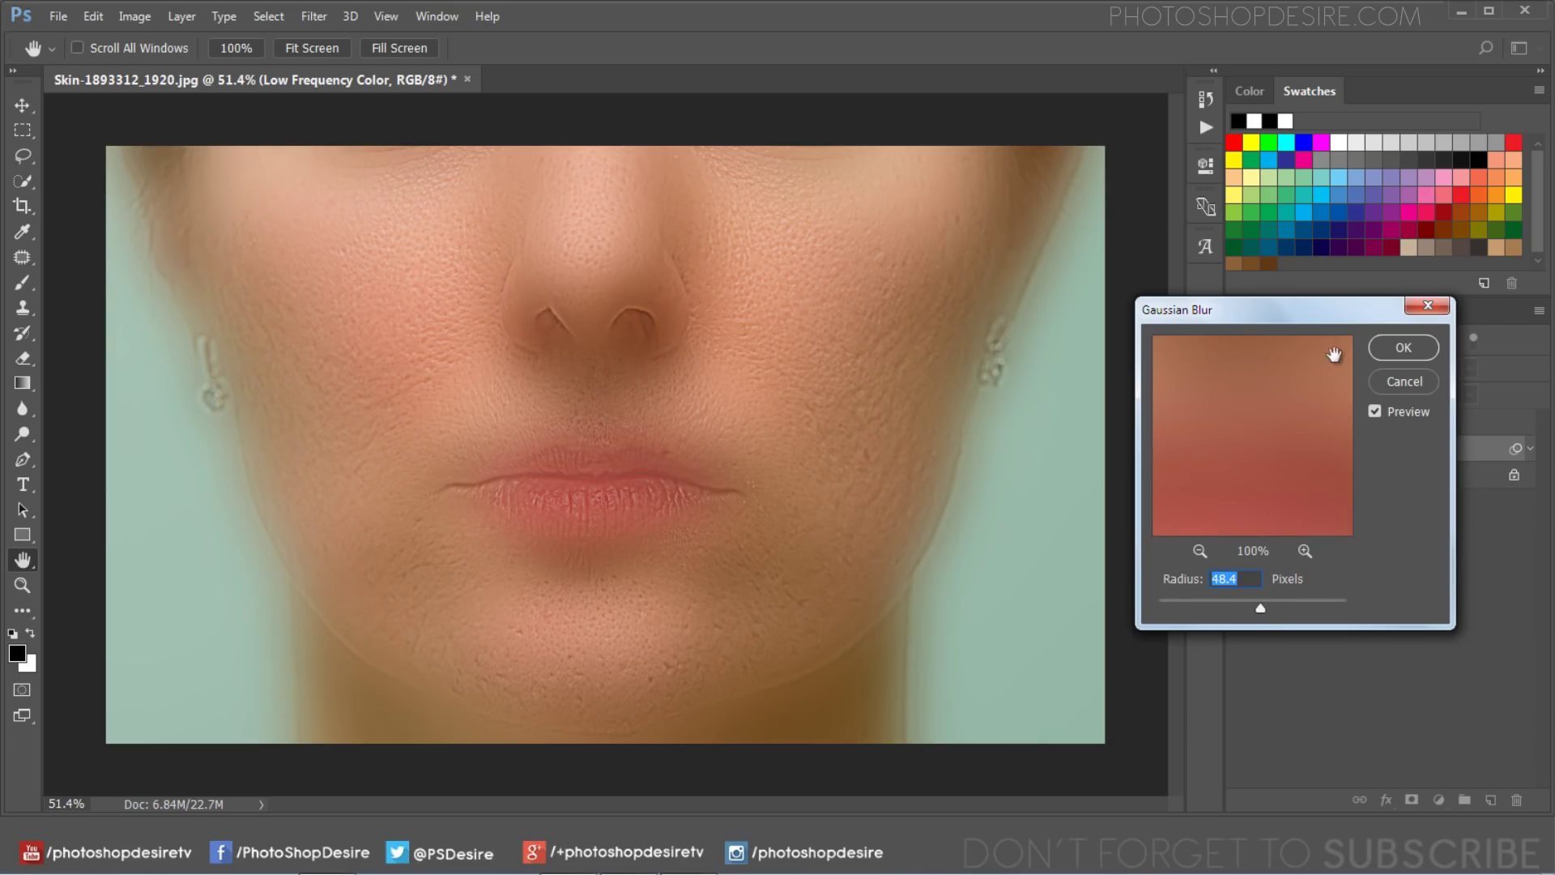
left_click(1388, 352)
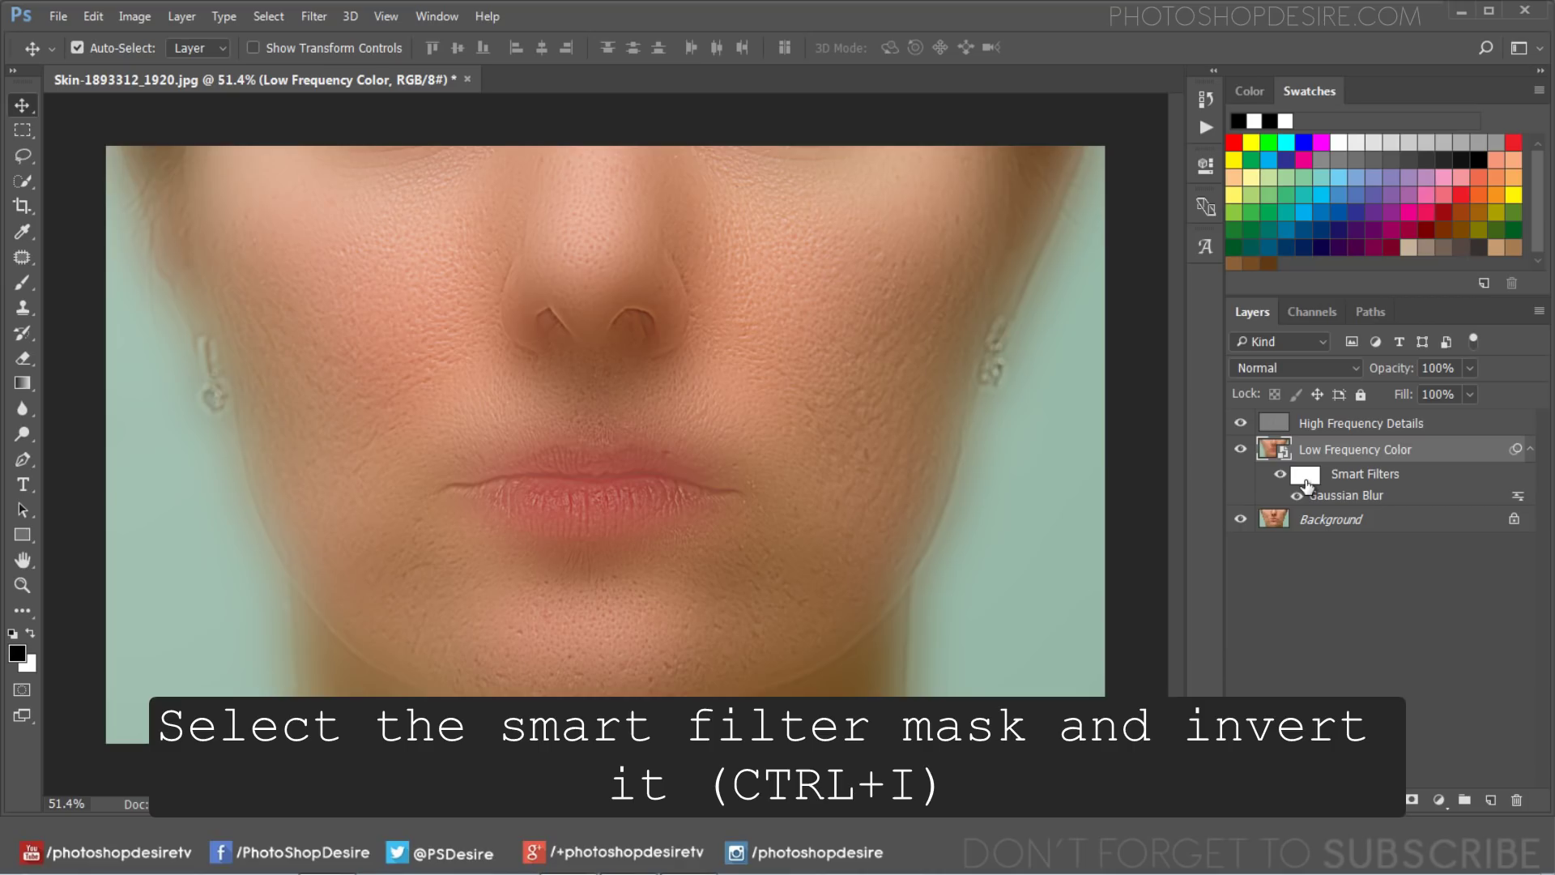
- Invert the Gaussian Blur smart filter mask to black so the blur is hidden
left_click(1305, 478)
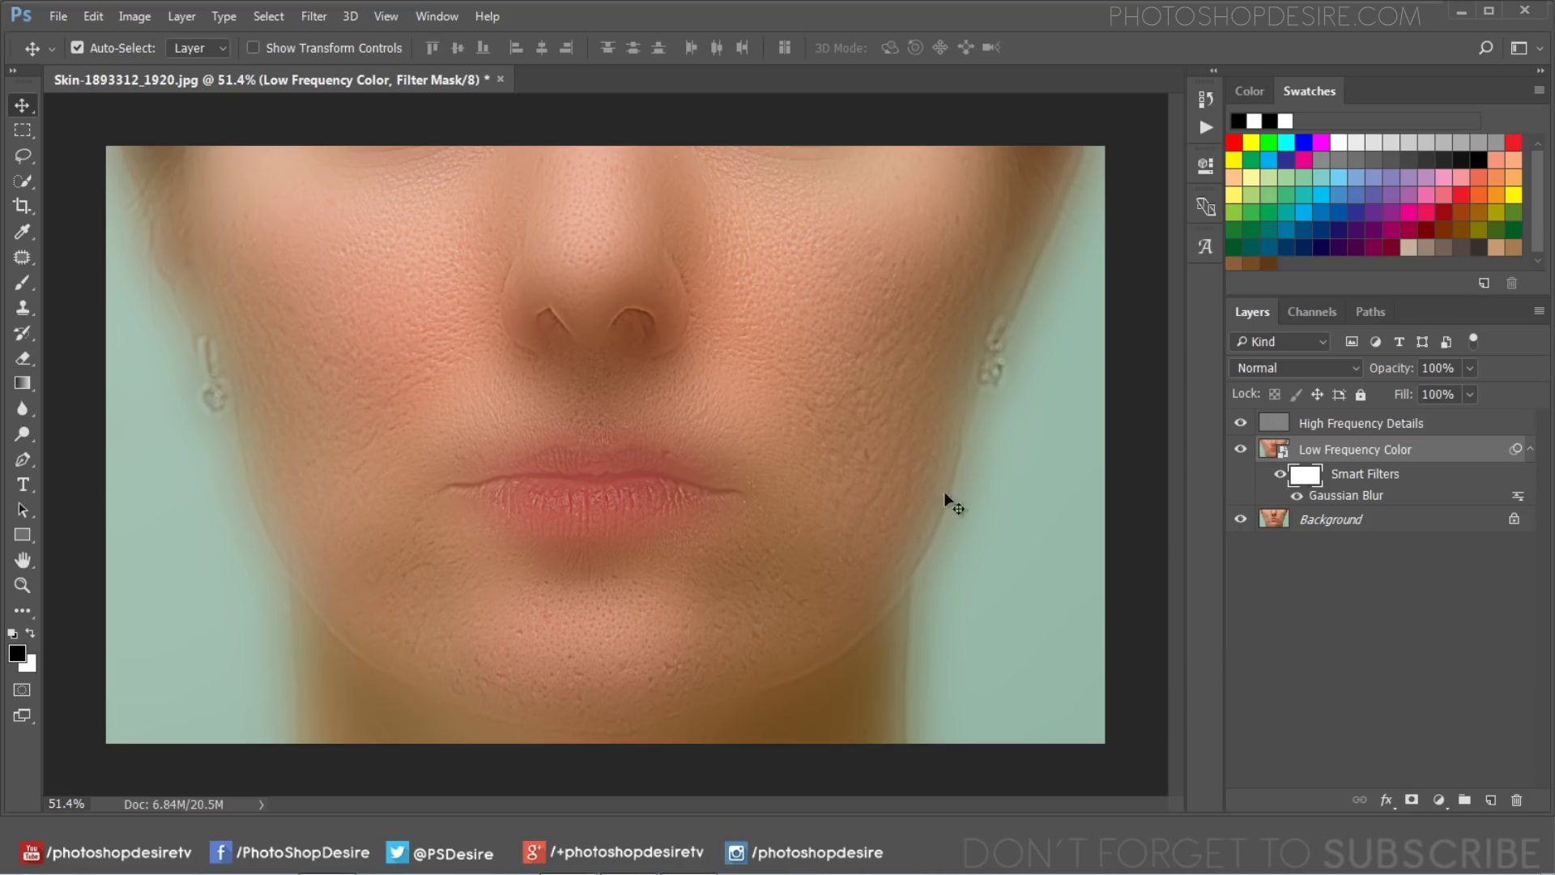
left_click(125, 27)
mouse_move(163, 66)
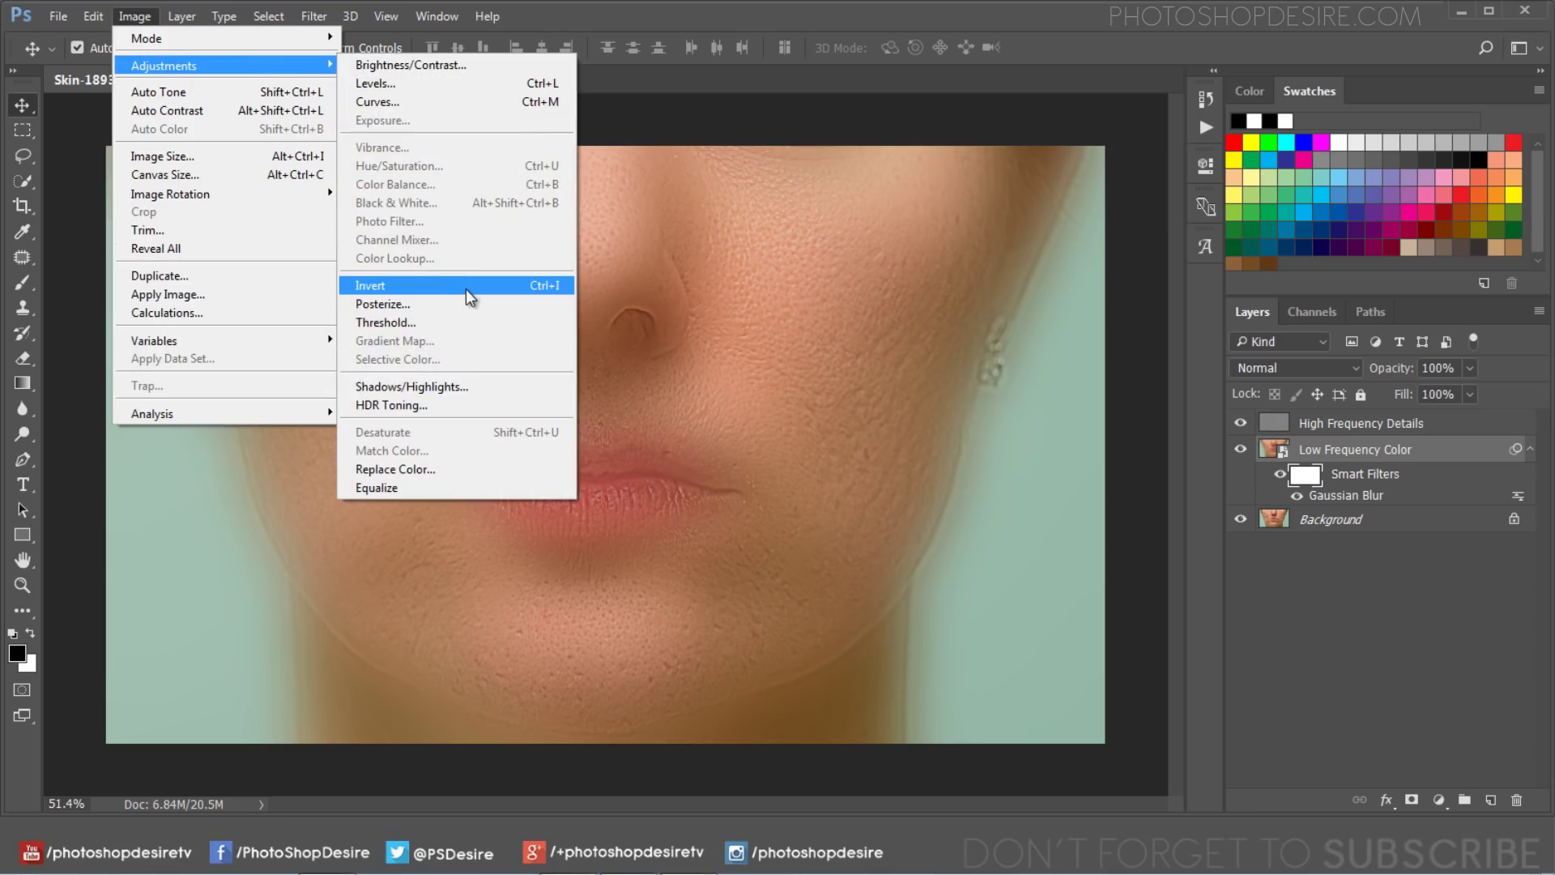
left_click(474, 288)
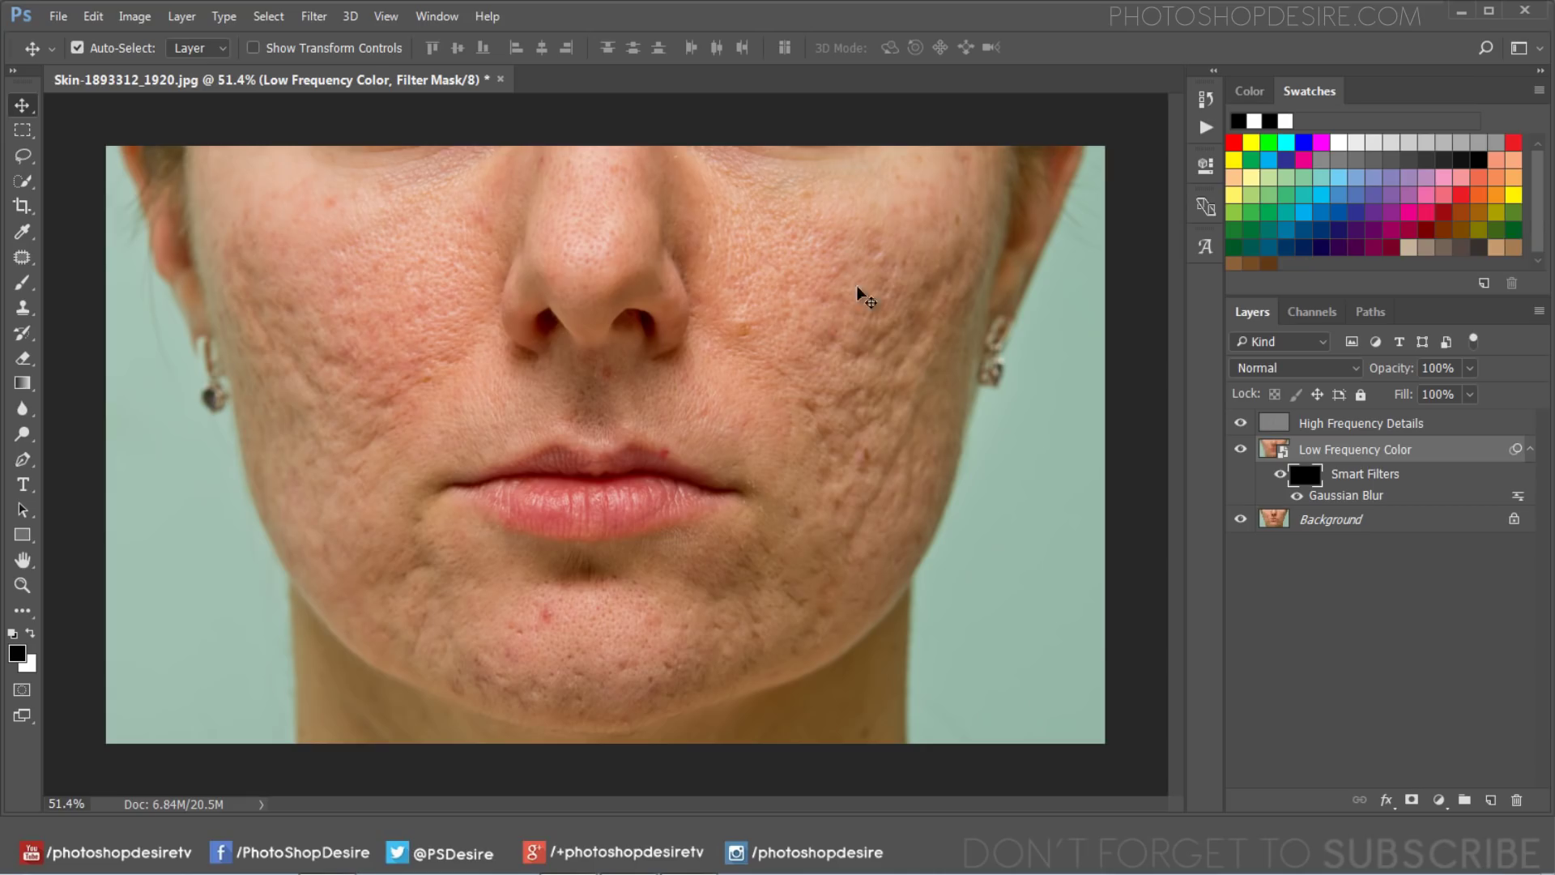
- Paint white with the Brush on the filter mask over both cheeks and the nose tip
left_click(23, 282)
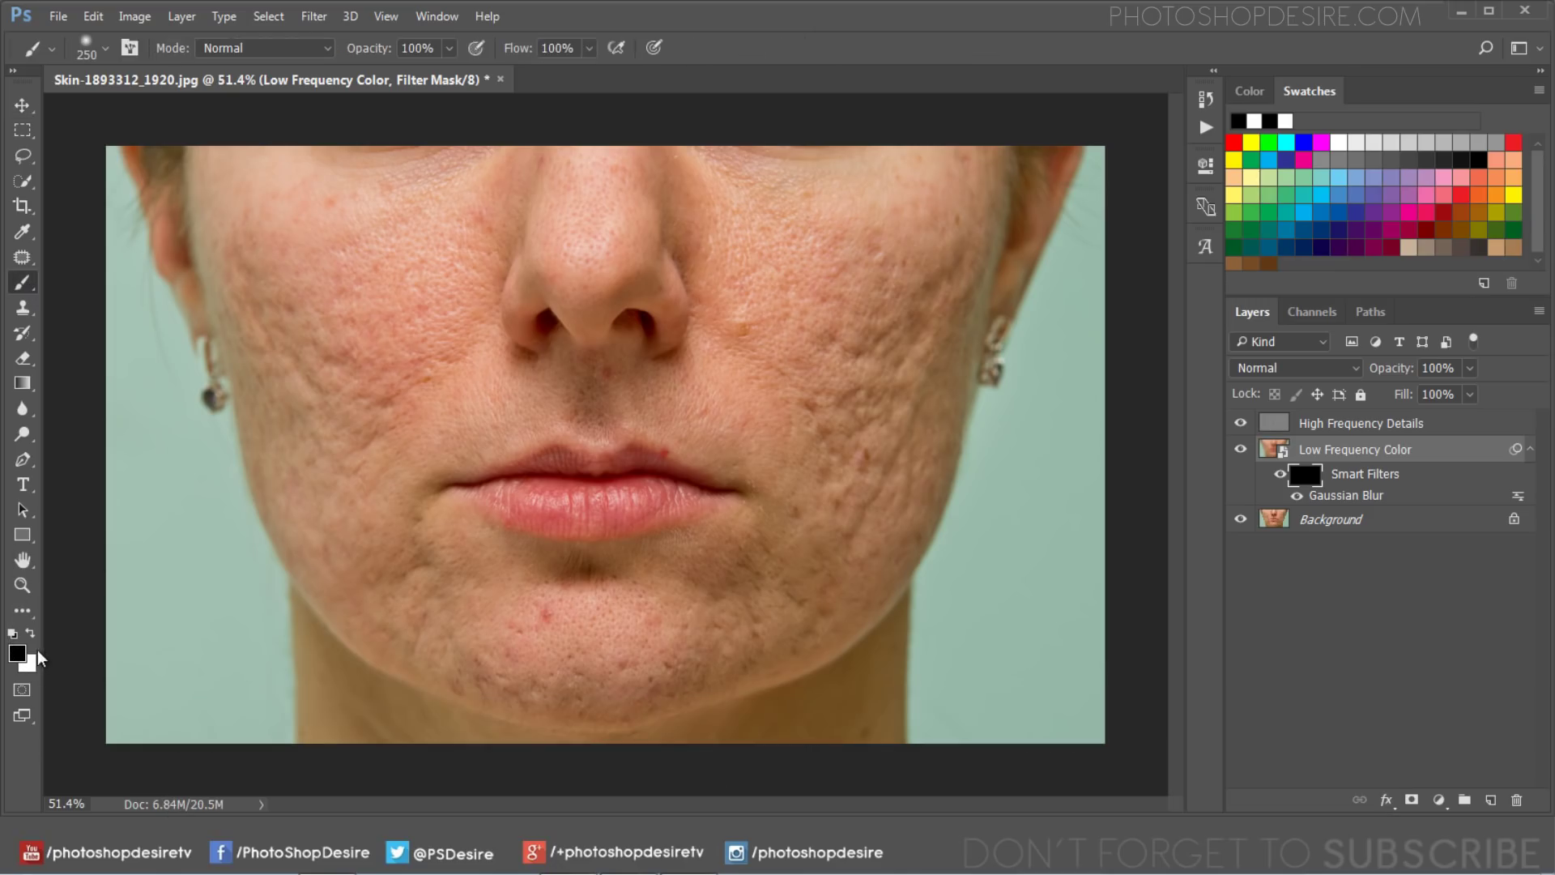
left_click(31, 633)
mouse_move(312, 260)
left_mouse_down()
mouse_move(416, 215)
mouse_move(229, 250)
mouse_move(278, 292)
mouse_move(328, 465)
mouse_move(302, 365)
mouse_move(389, 319)
left_mouse_up()
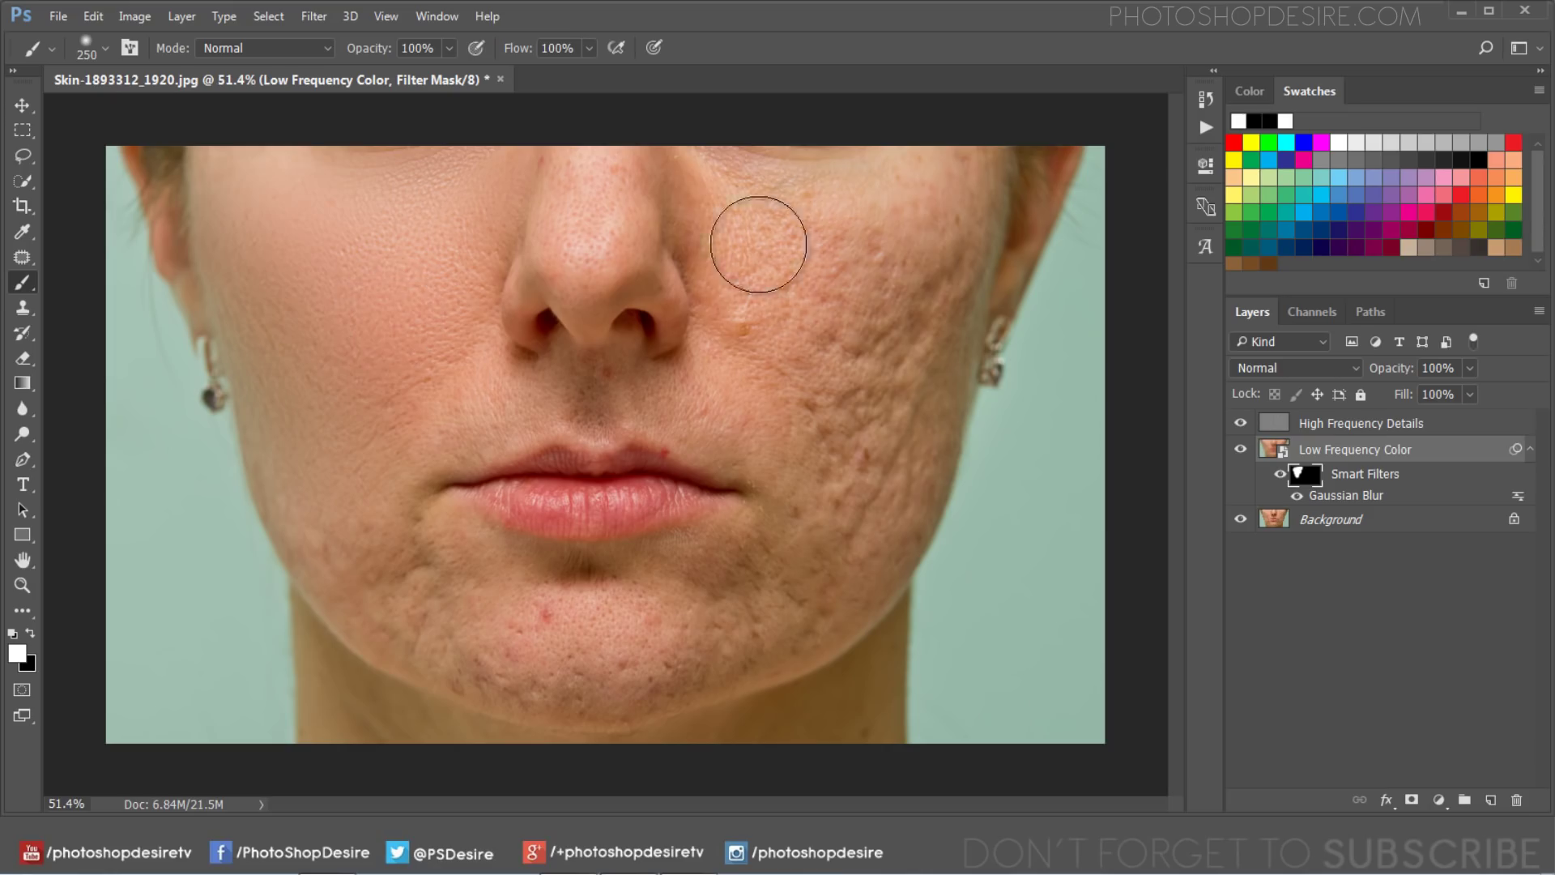
mouse_move(756, 243)
left_mouse_down()
mouse_move(769, 209)
mouse_move(764, 312)
mouse_move(891, 208)
mouse_move(931, 219)
left_mouse_up()
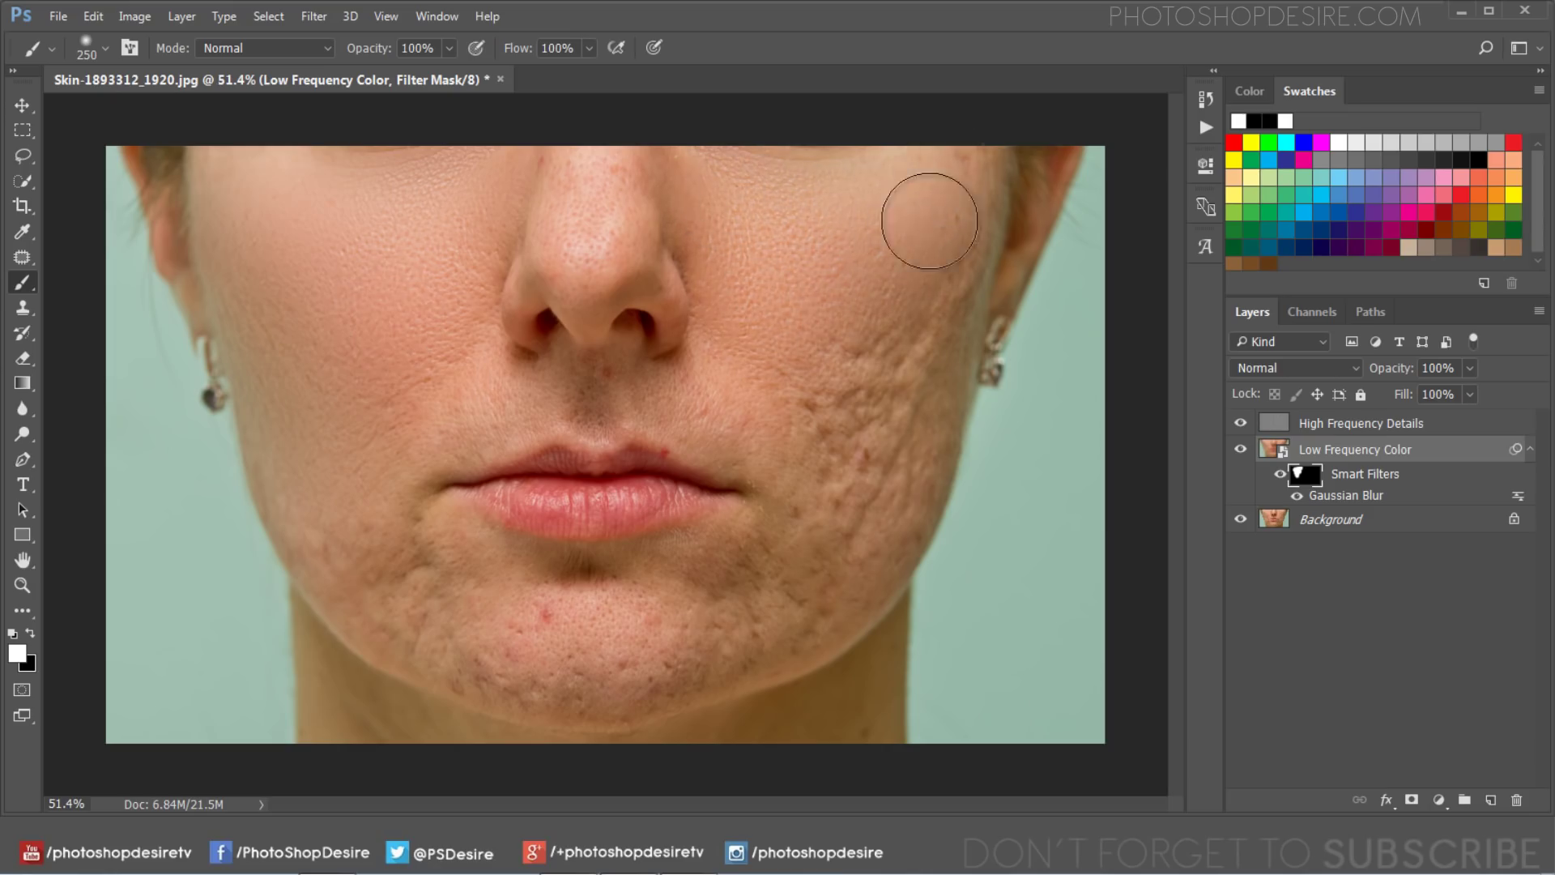
mouse_move(848, 411)
left_mouse_down()
mouse_move(792, 302)
mouse_move(834, 340)
mouse_move(834, 469)
mouse_move(870, 448)
mouse_move(889, 337)
mouse_move(896, 427)
mouse_move(898, 340)
mouse_move(935, 270)
mouse_move(842, 270)
left_mouse_up()
mouse_move(598, 211)
left_mouse_down()
mouse_move(545, 180)
mouse_move(597, 243)
mouse_move(673, 246)
left_mouse_up()
- Paint the blur back along the jaw, chin and above the upper lip, then select High Frequency Details
key("bracketleft")
key("bracketleft")
key("bracketleft")
key("bracketleft")
key("bracketleft")
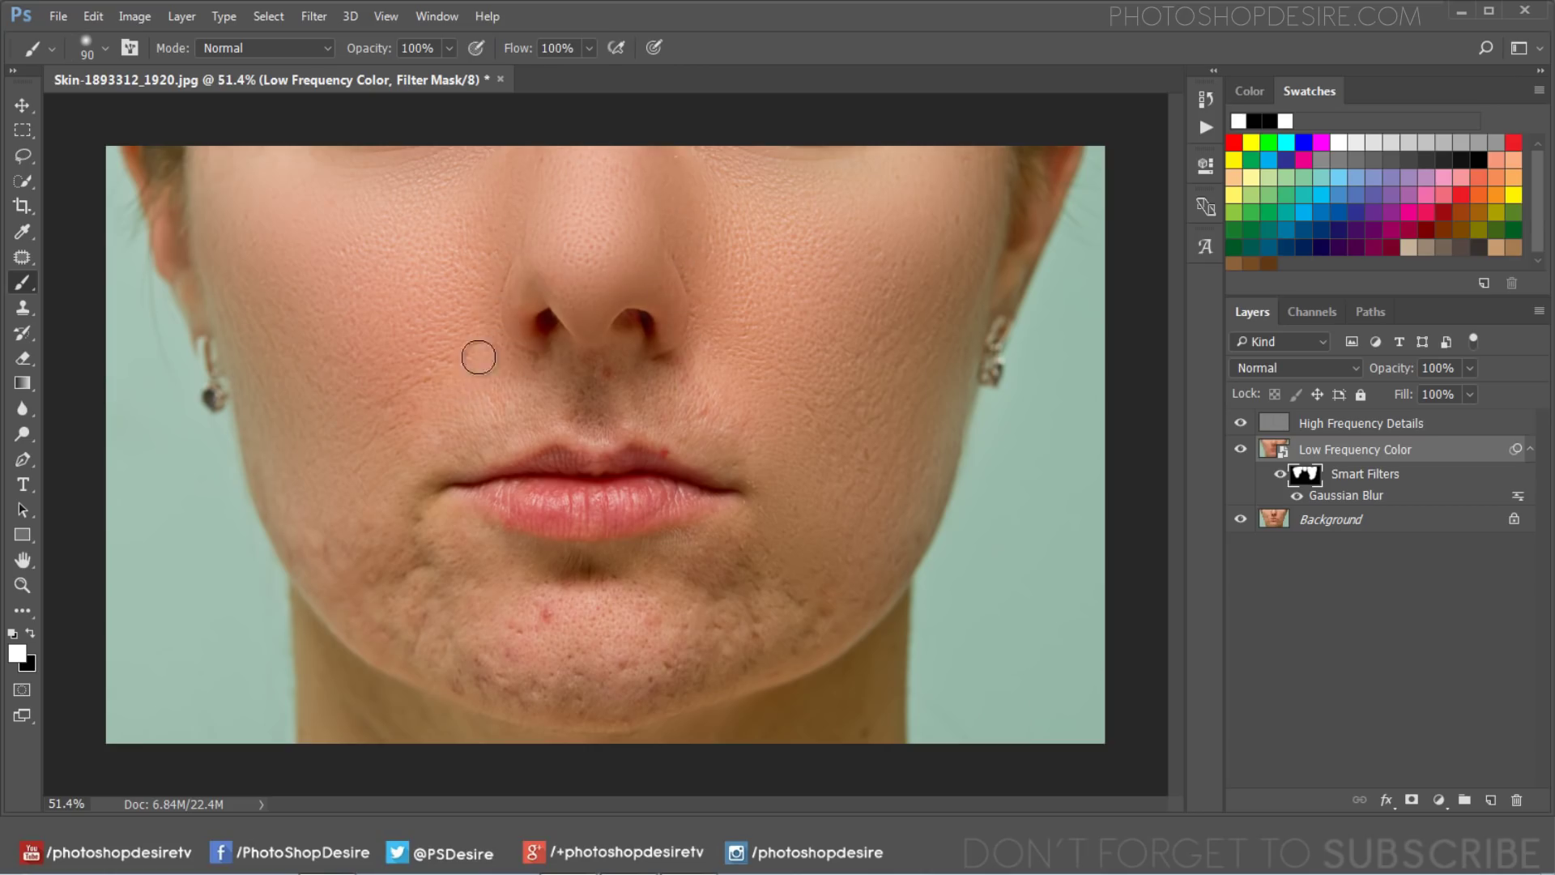
mouse_move(287, 509)
left_mouse_down()
mouse_move(295, 545)
mouse_move(361, 566)
mouse_move(337, 600)
mouse_move(442, 658)
mouse_move(441, 608)
mouse_move(351, 538)
mouse_move(617, 636)
mouse_move(580, 618)
mouse_move(746, 556)
mouse_move(824, 491)
left_mouse_up()
key("bracketright")
key("bracketright")
key("bracketright")
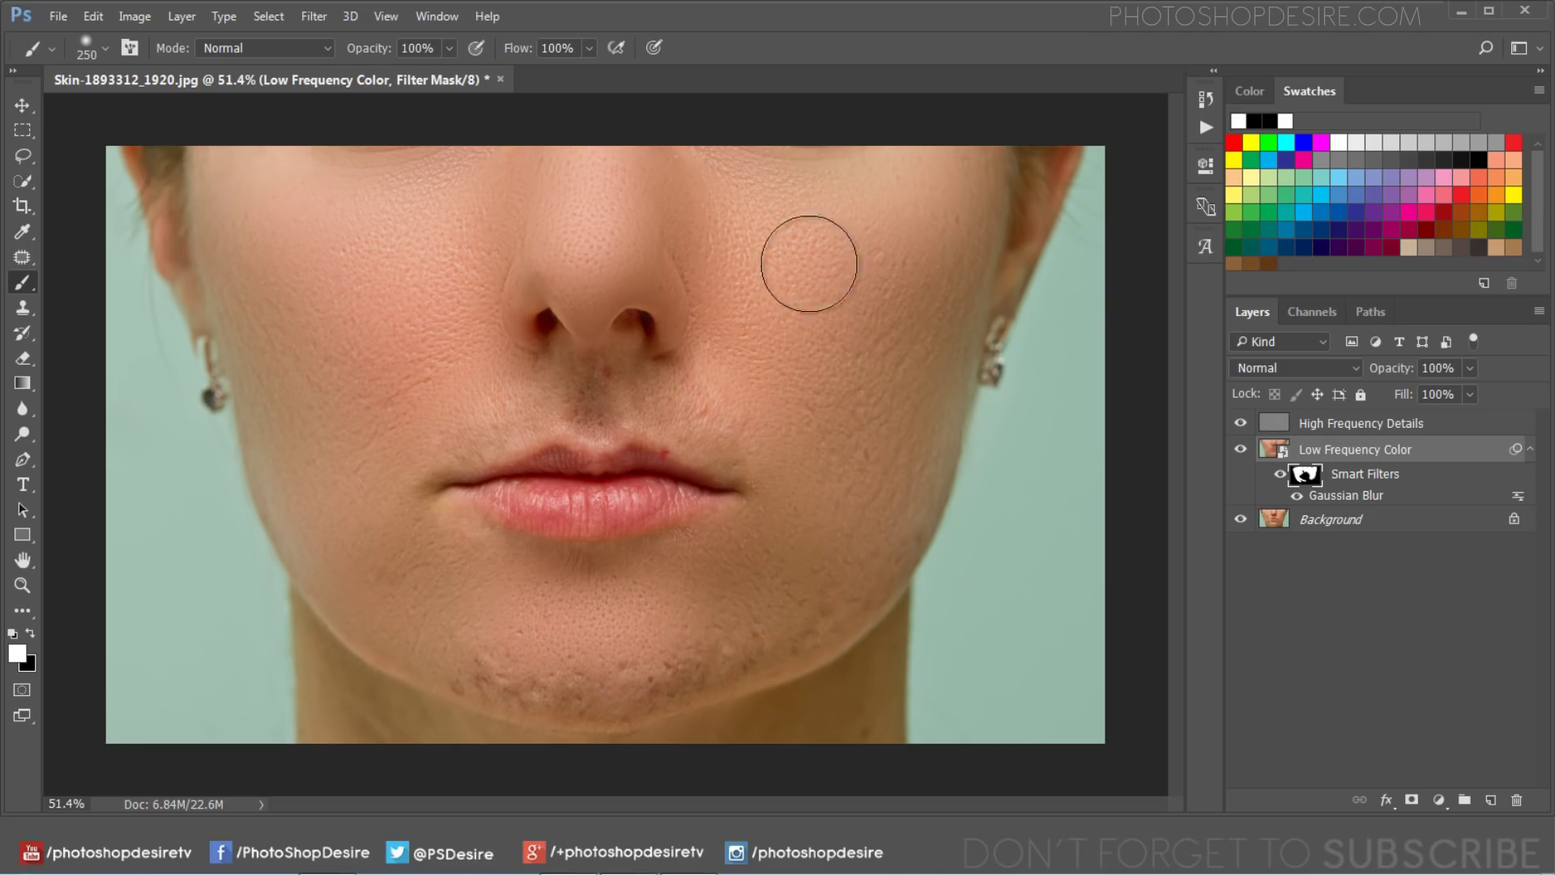
key("bracketleft")
key("bracketleft")
key("bracketleft")
mouse_move(851, 376)
left_mouse_down()
mouse_move(874, 549)
mouse_move(756, 639)
mouse_move(782, 635)
mouse_move(483, 675)
mouse_move(618, 670)
mouse_move(493, 615)
mouse_move(496, 577)
mouse_move(621, 591)
mouse_move(698, 351)
mouse_move(684, 372)
mouse_move(769, 450)
mouse_move(712, 362)
mouse_move(521, 375)
mouse_move(389, 434)
mouse_move(392, 398)
left_mouse_up()
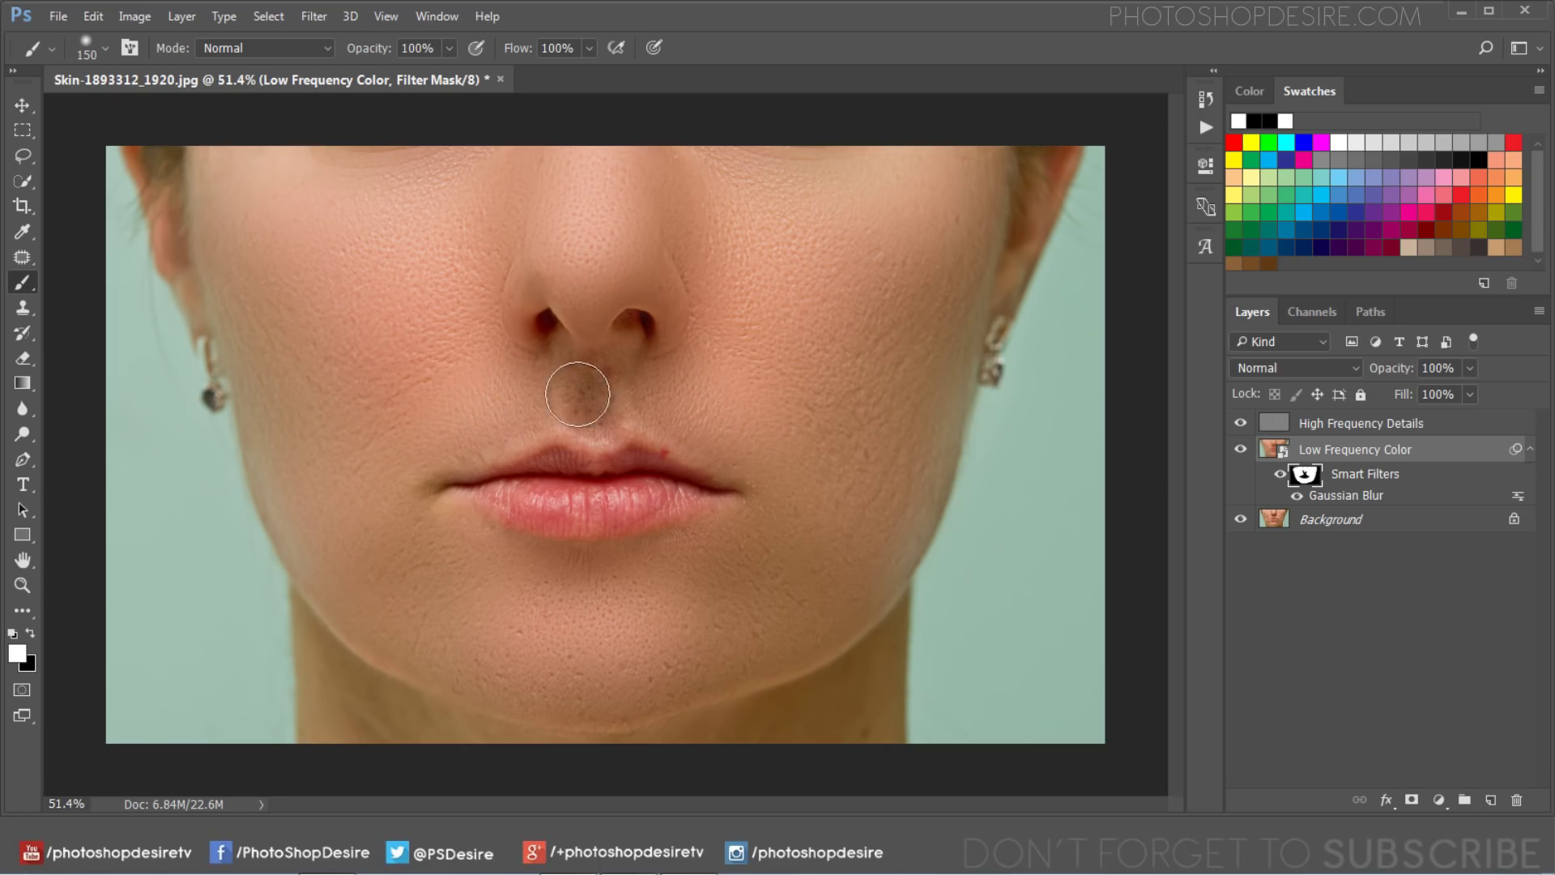
scroll(583, 389, "up", 2)
key("bracketleft")
key("bracketleft")
key("bracketleft")
mouse_move(597, 364)
left_mouse_down()
mouse_move(583, 406)
mouse_move(607, 347)
left_mouse_up()
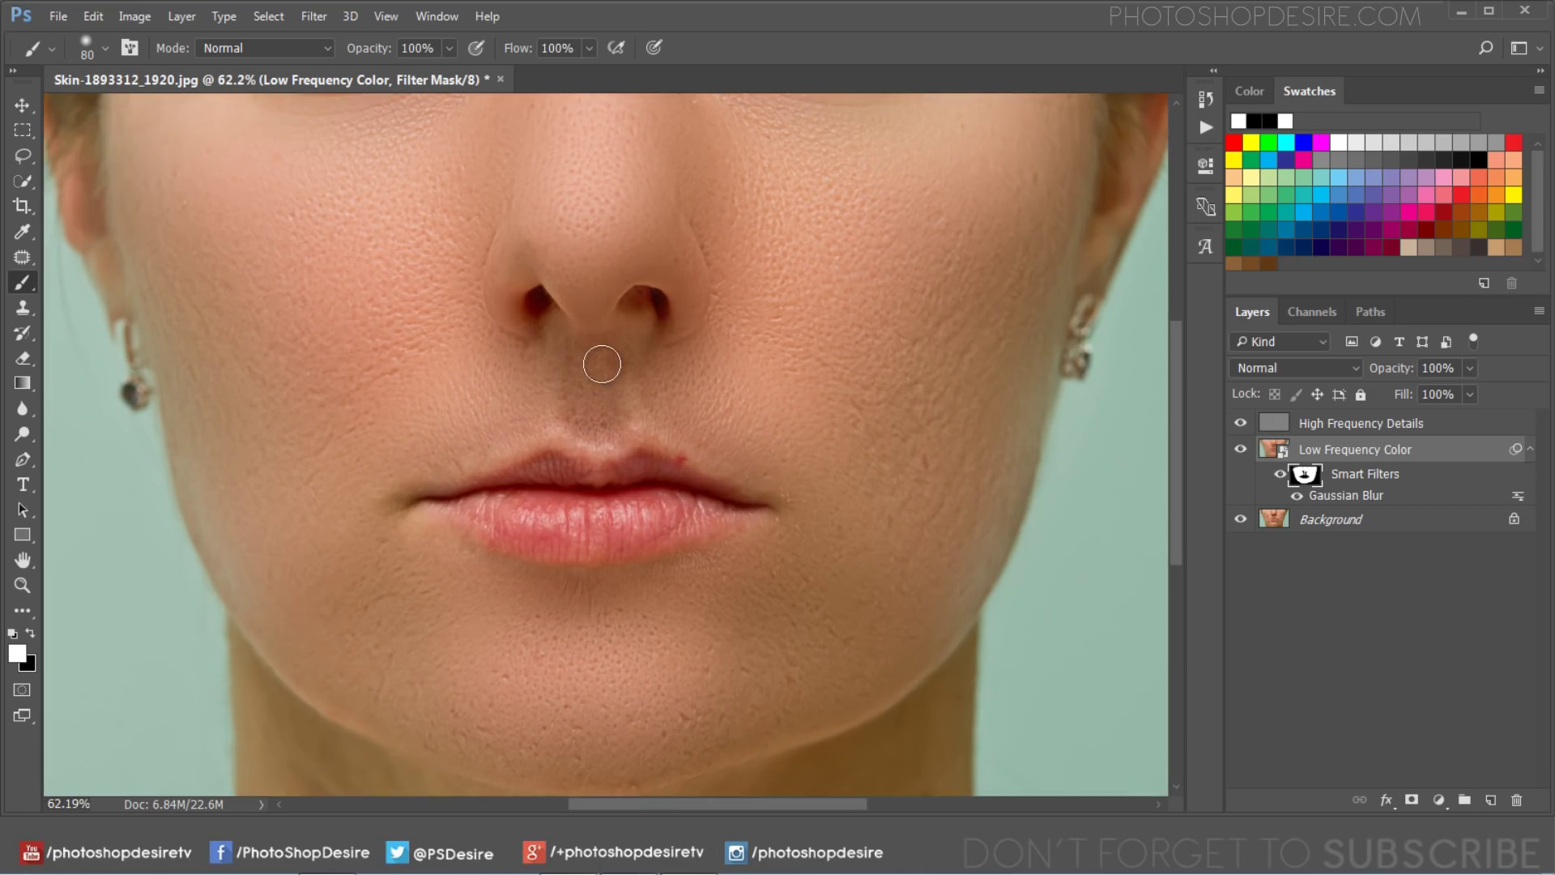
scroll(691, 380, "down", 3)
scroll(690, 372, "up", 2)
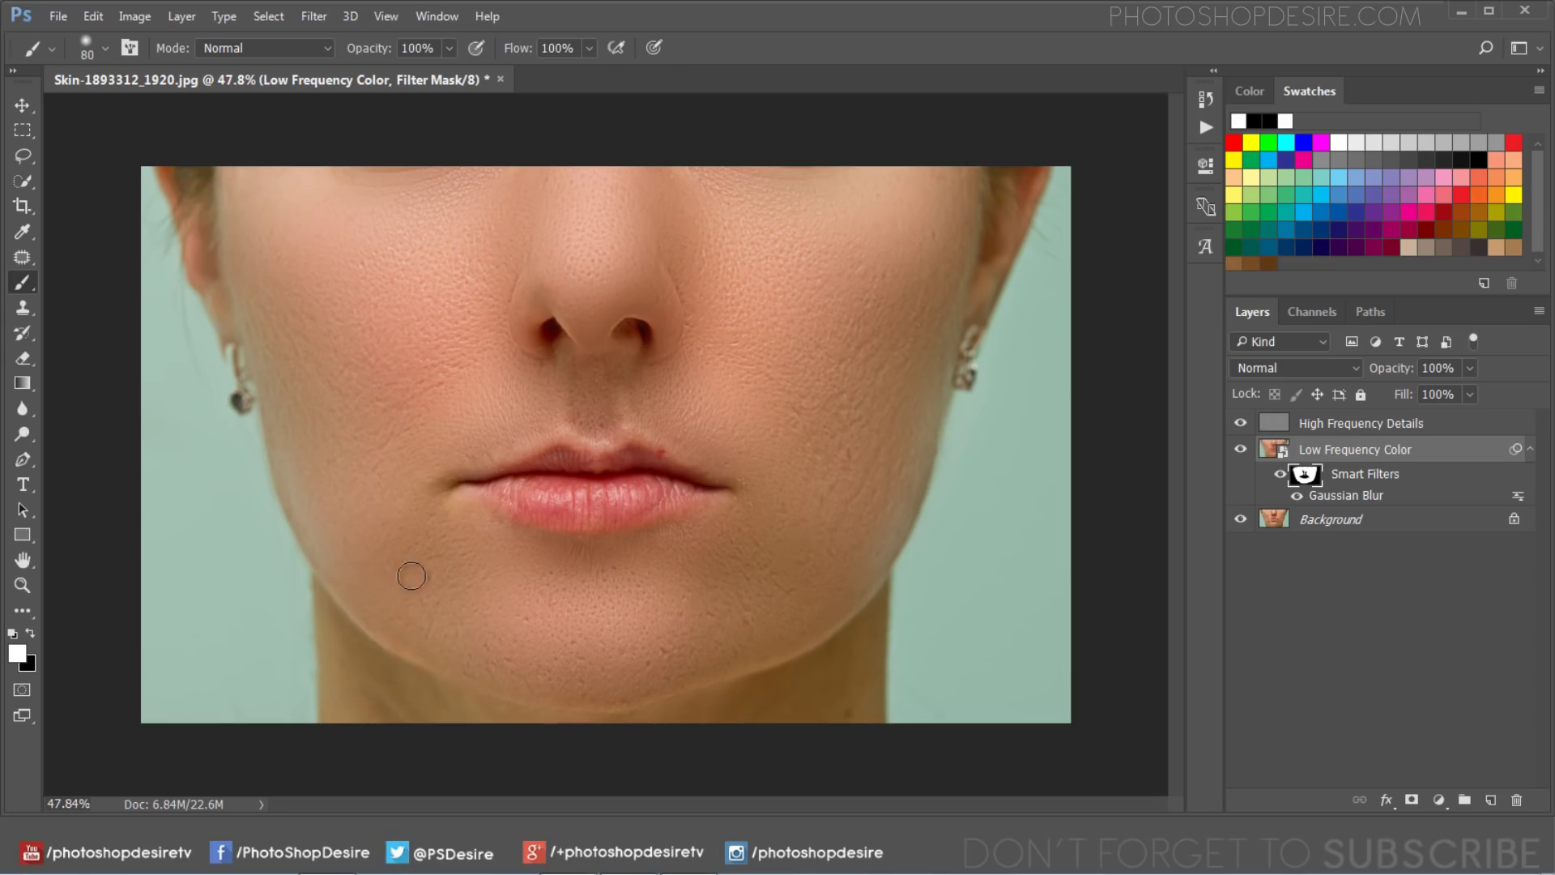
scroll(705, 527, "down", 1)
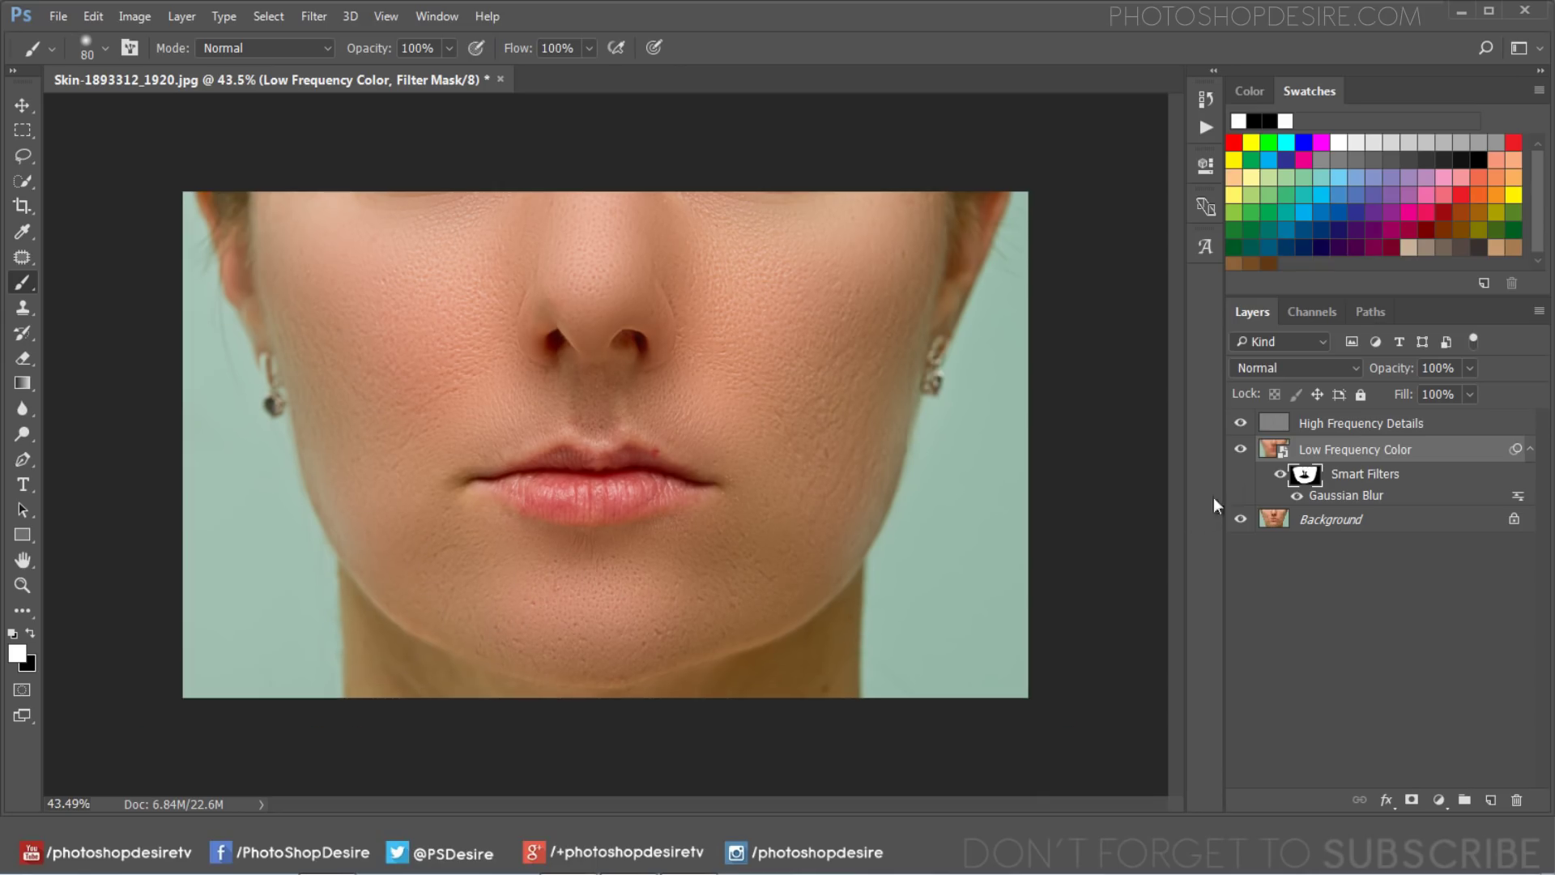
left_click(1313, 433)
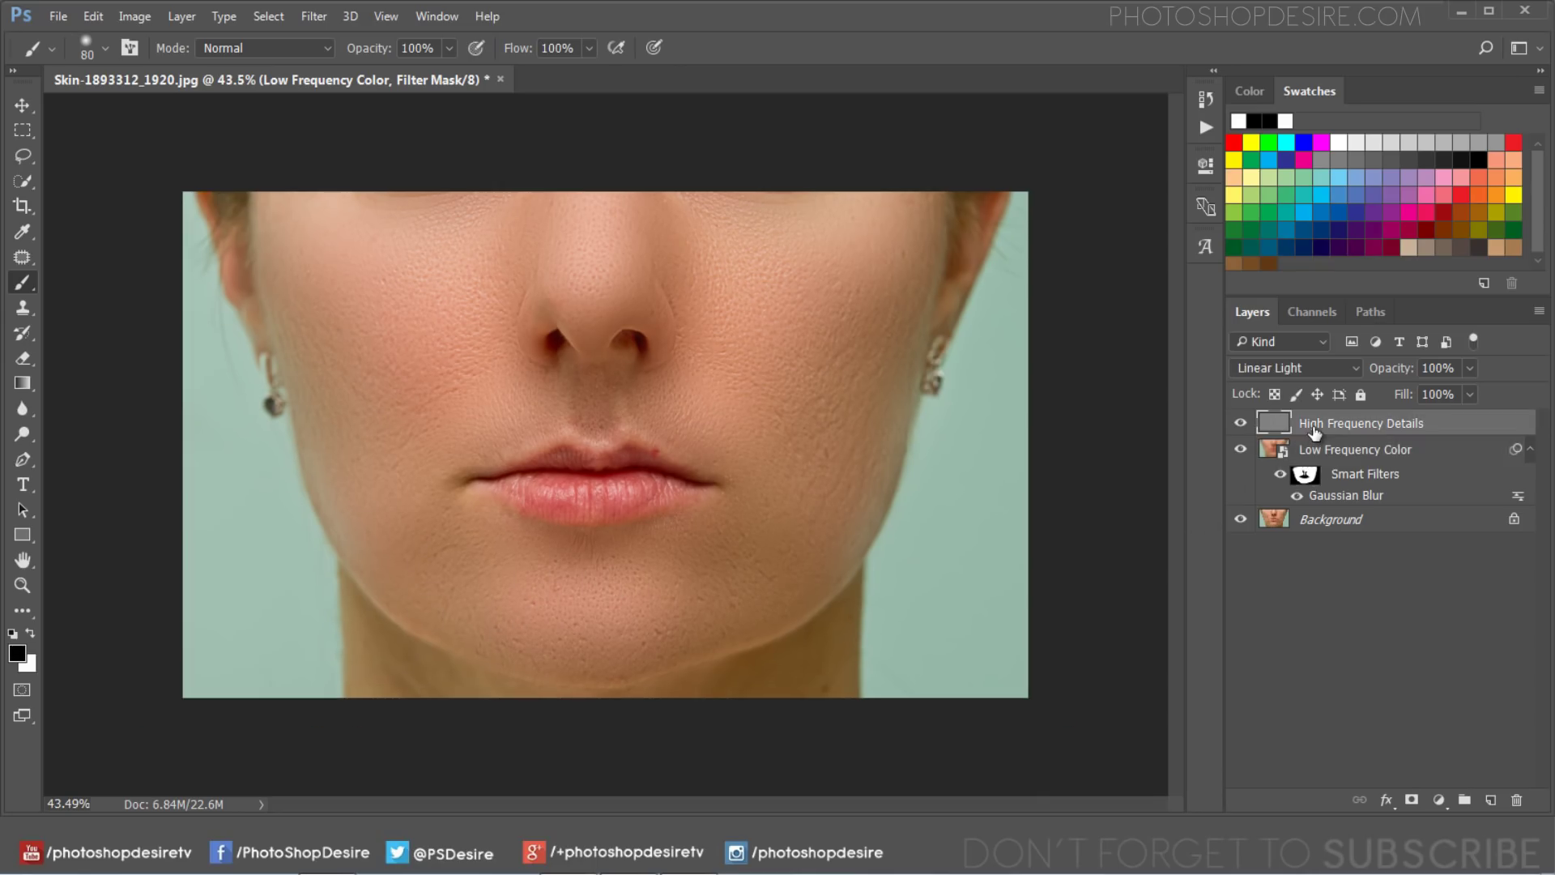
- Duplicate Background as 'SKin Texture' and drag it to the top of the layer stack
right_click(1339, 518)
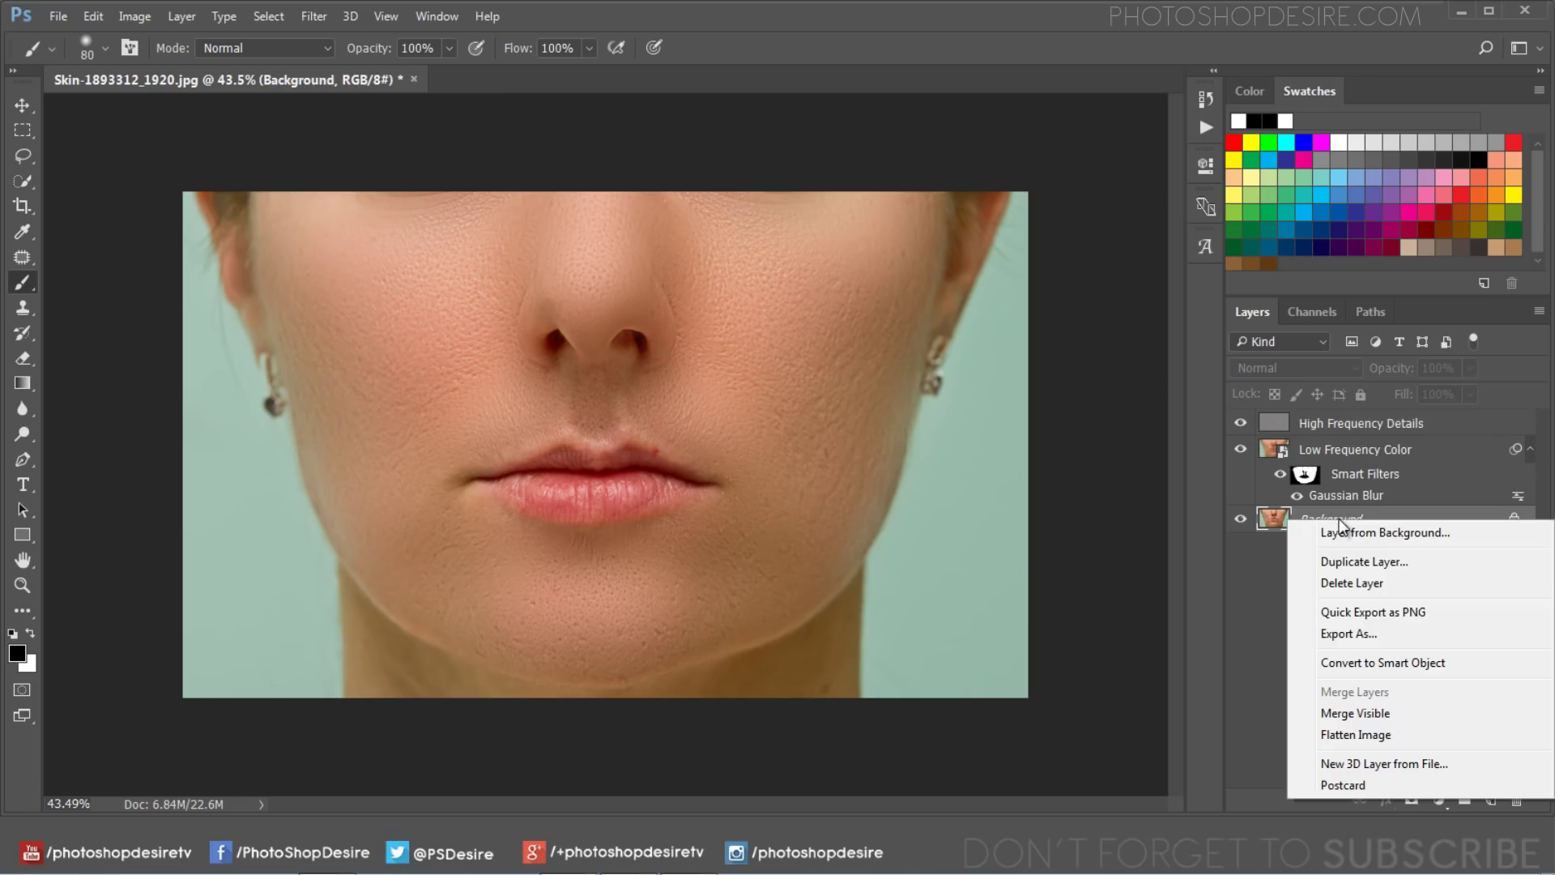
left_click(1427, 565)
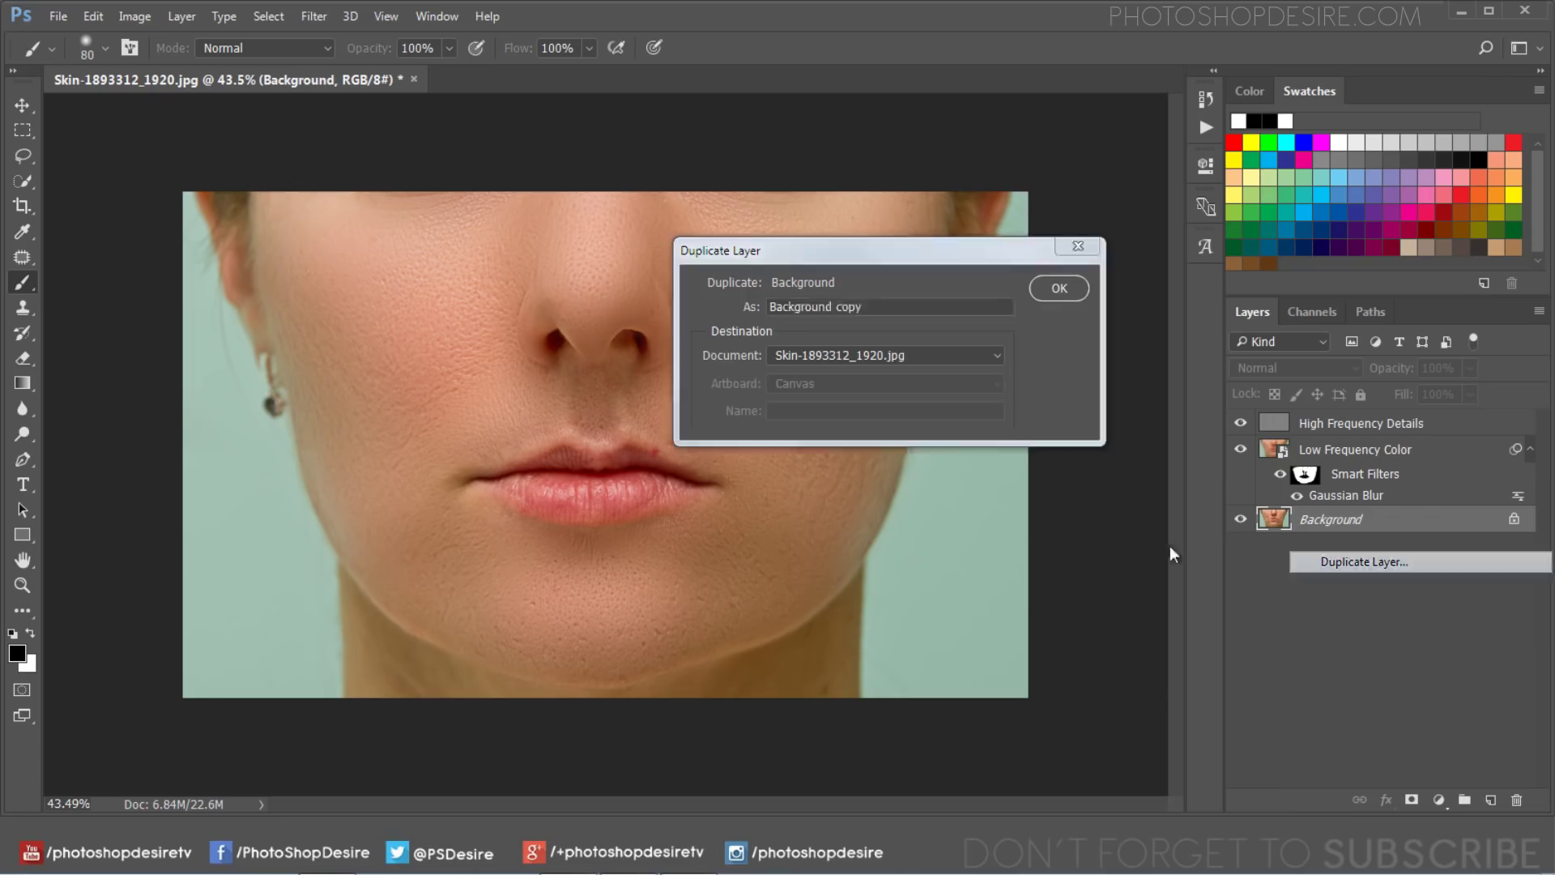
type("SK")
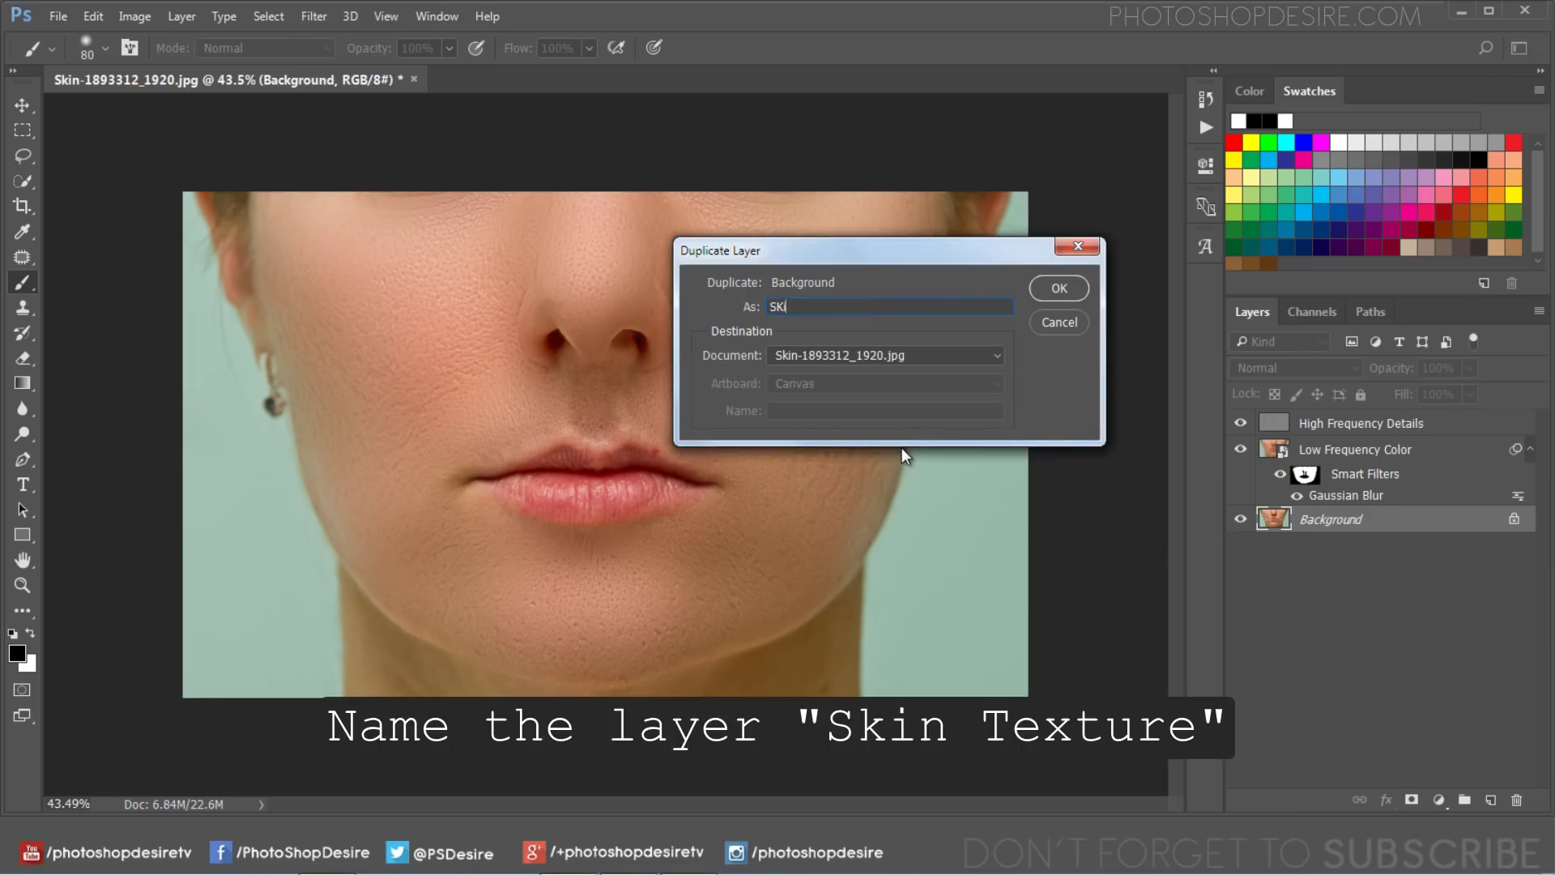
type("in Textu")
type("re")
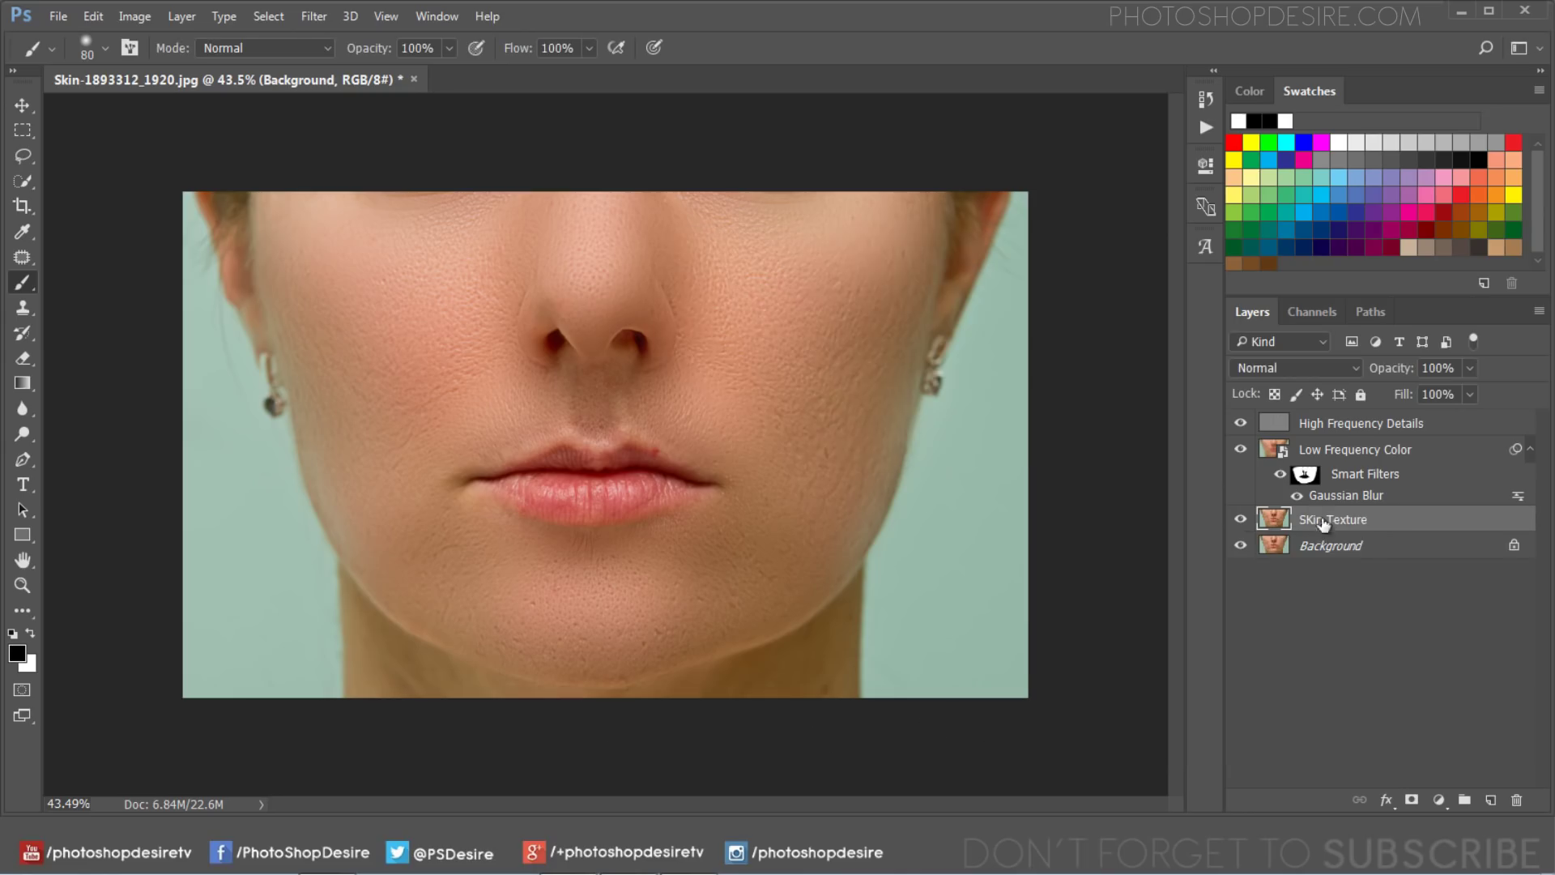
left_click(1031, 289)
mouse_move(1348, 522)
left_mouse_down()
mouse_move(1367, 415)
mouse_move(1344, 429)
left_mouse_up()
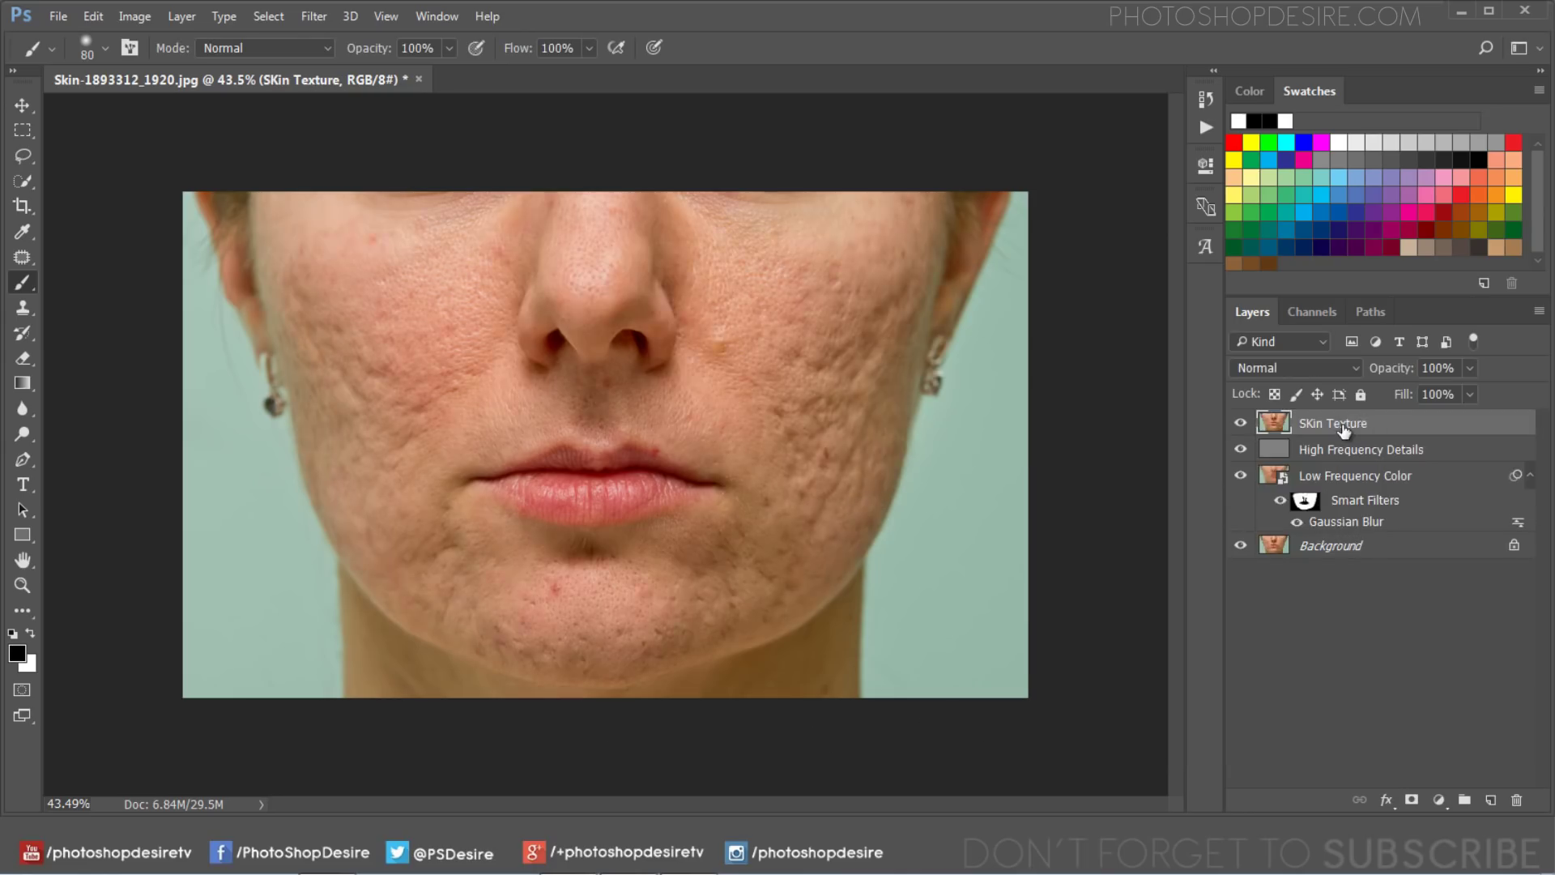
left_click(19, 110)
left_click(134, 16)
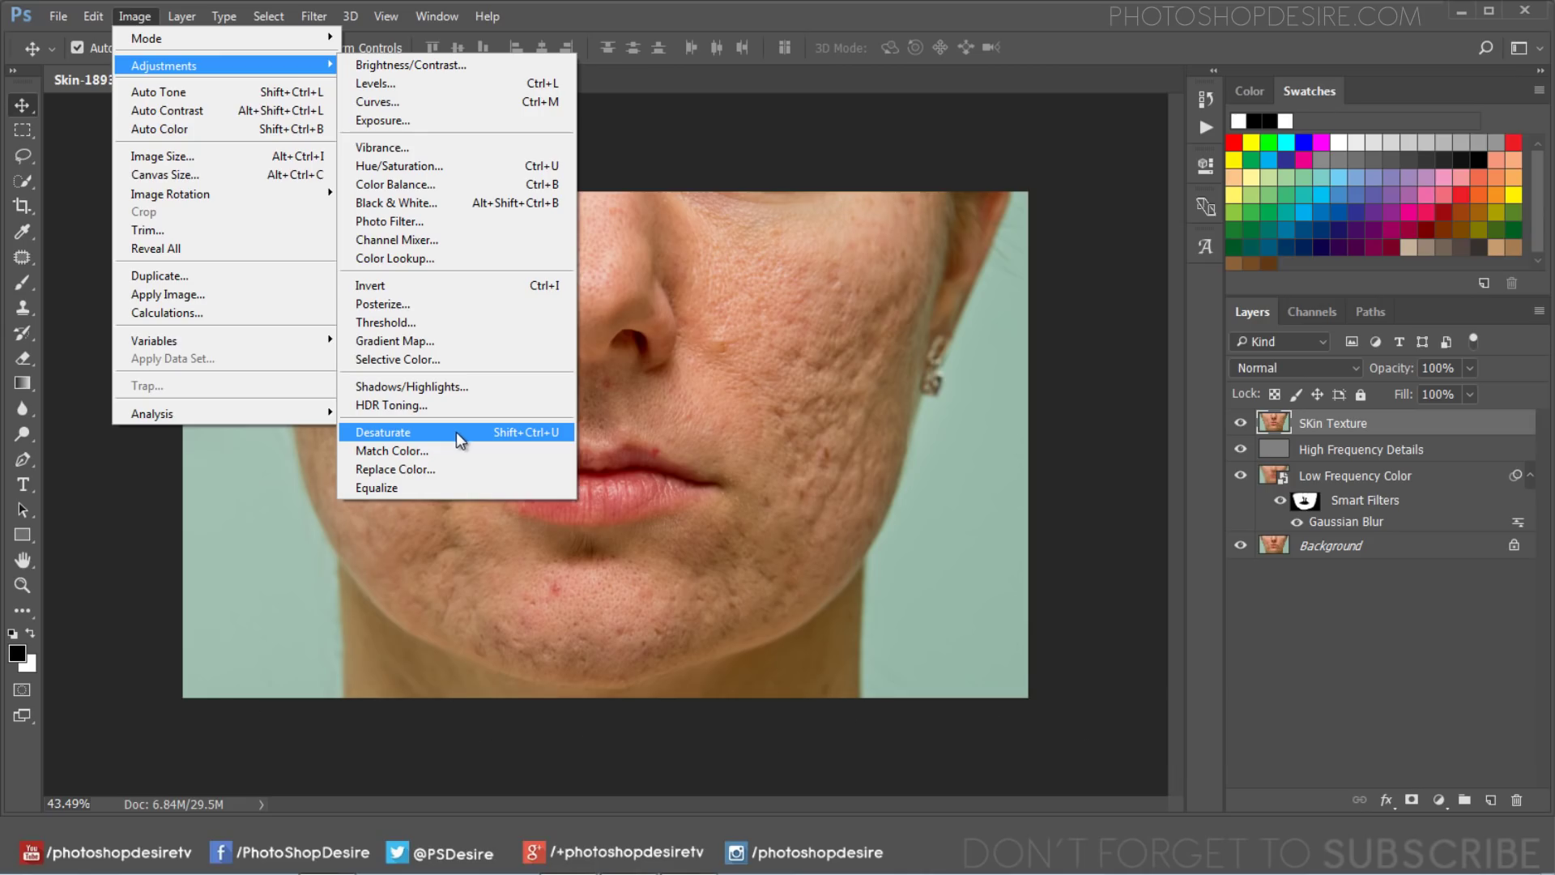
- Desaturate the SKin Texture layer to greyscale and convert it to a smart object
left_click(460, 435)
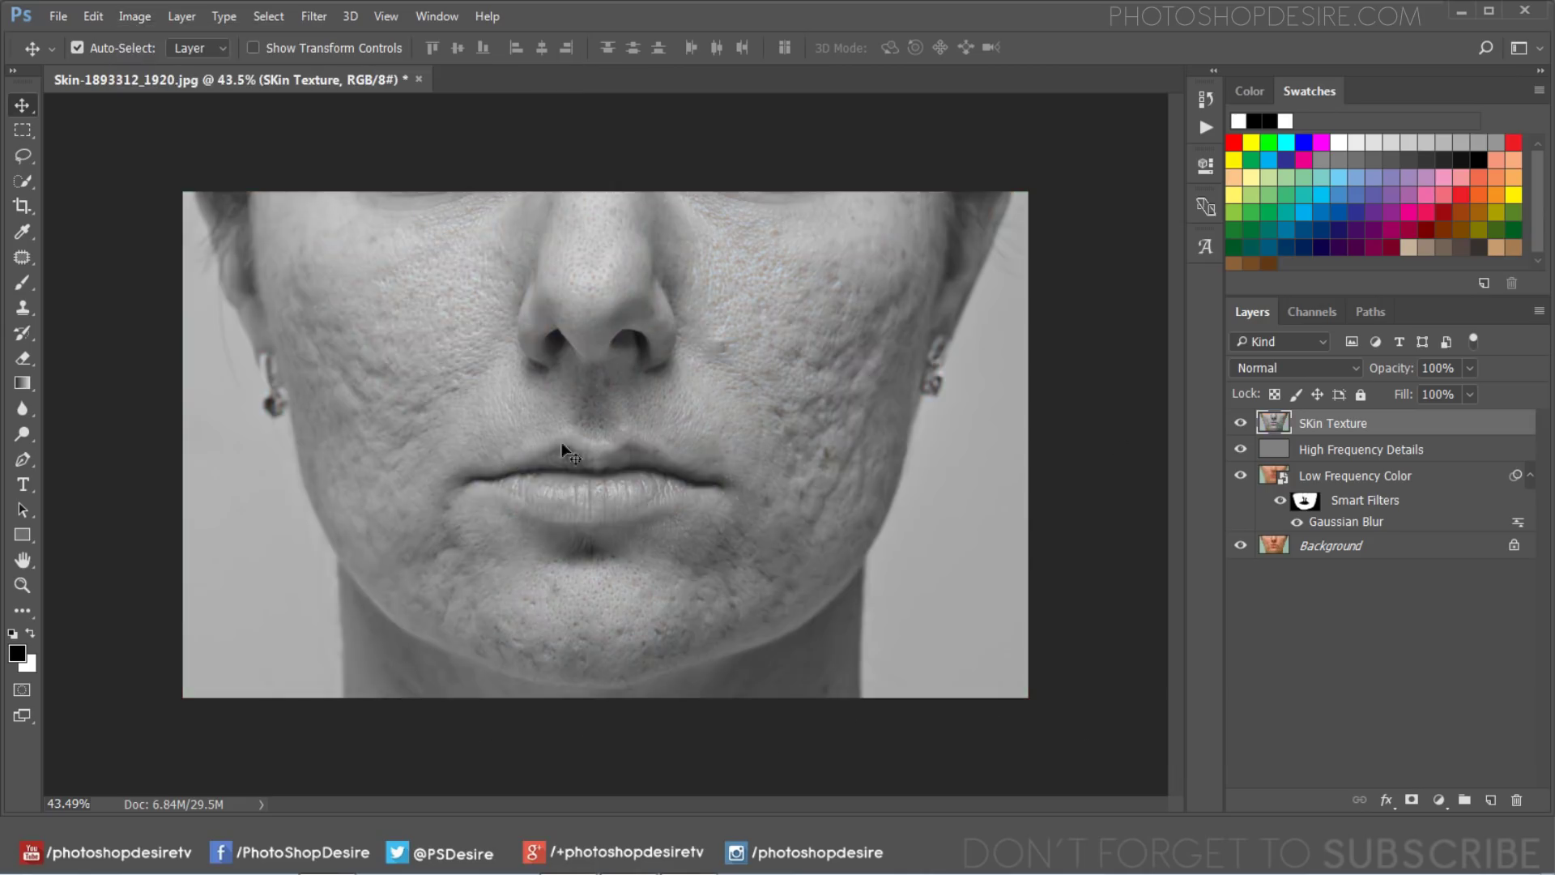
right_click(1321, 424)
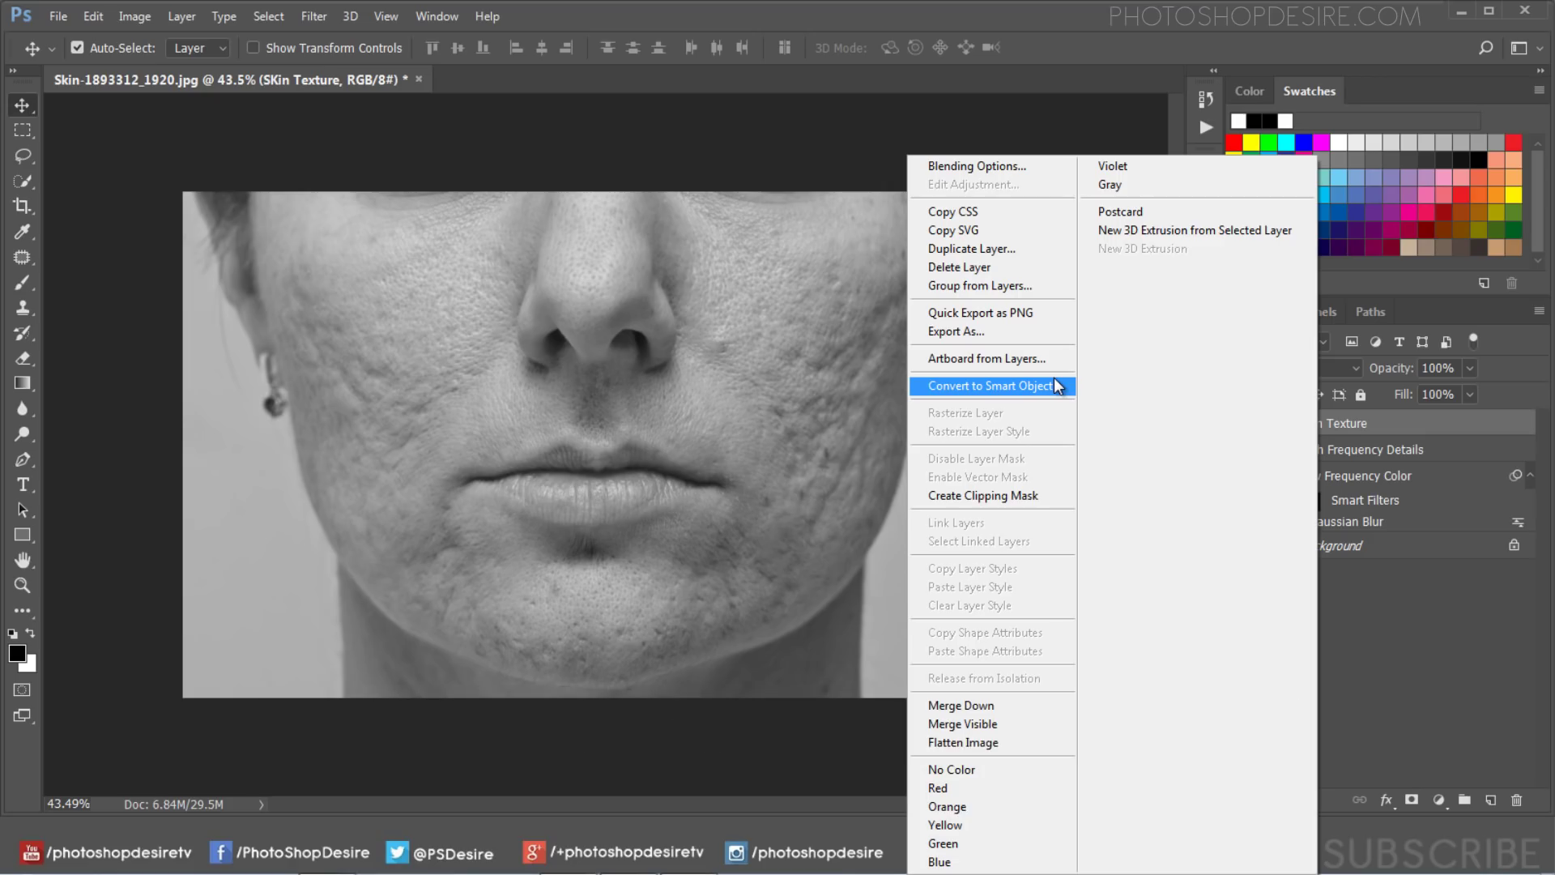
left_click(1057, 386)
left_click(318, 18)
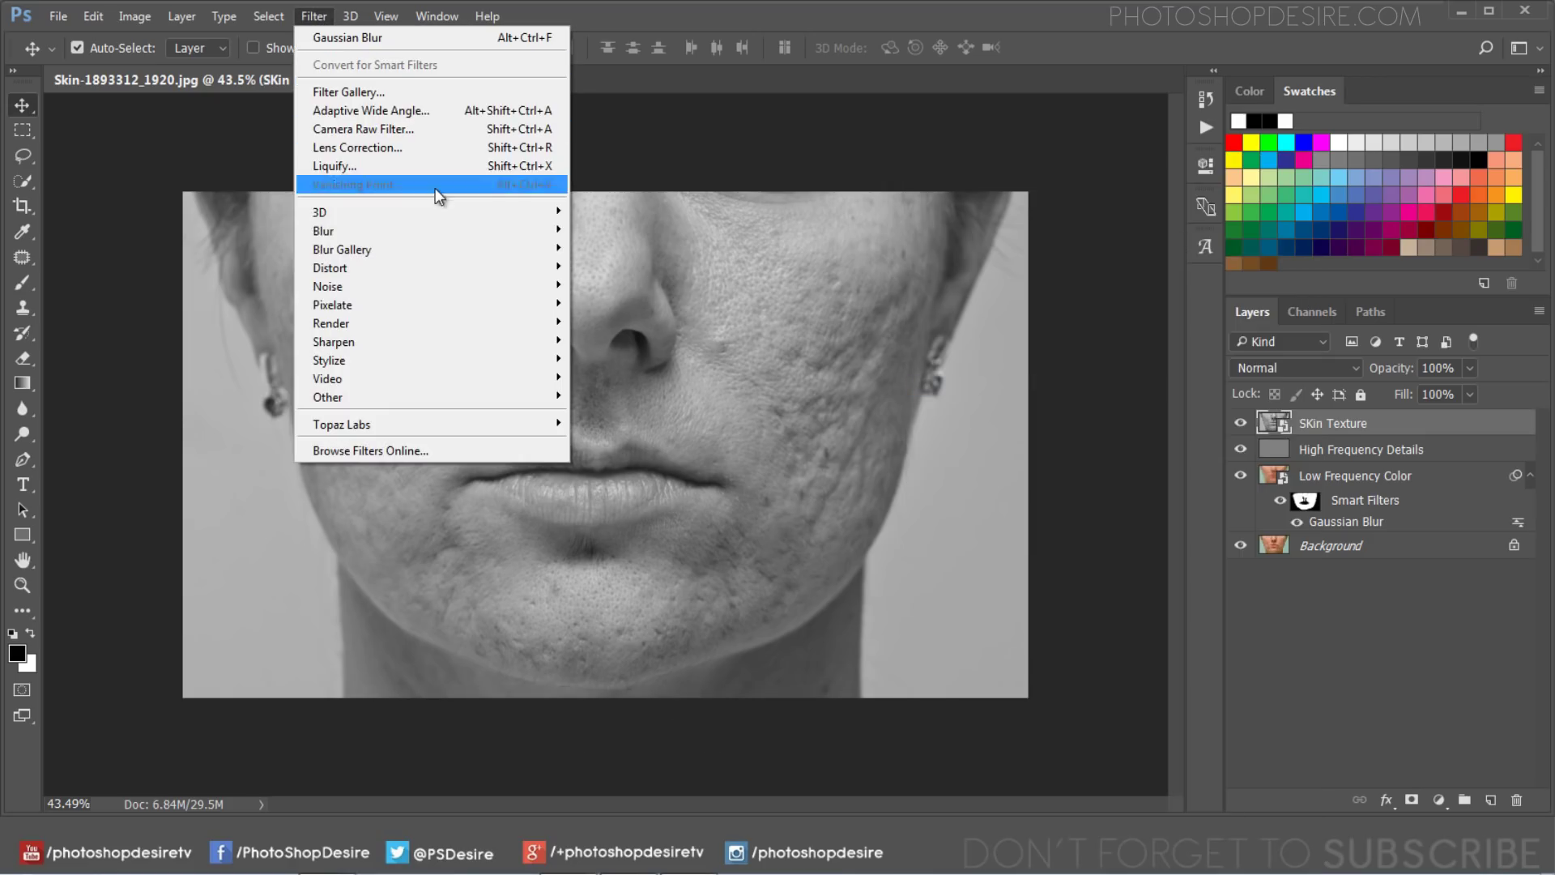
mouse_move(364, 396)
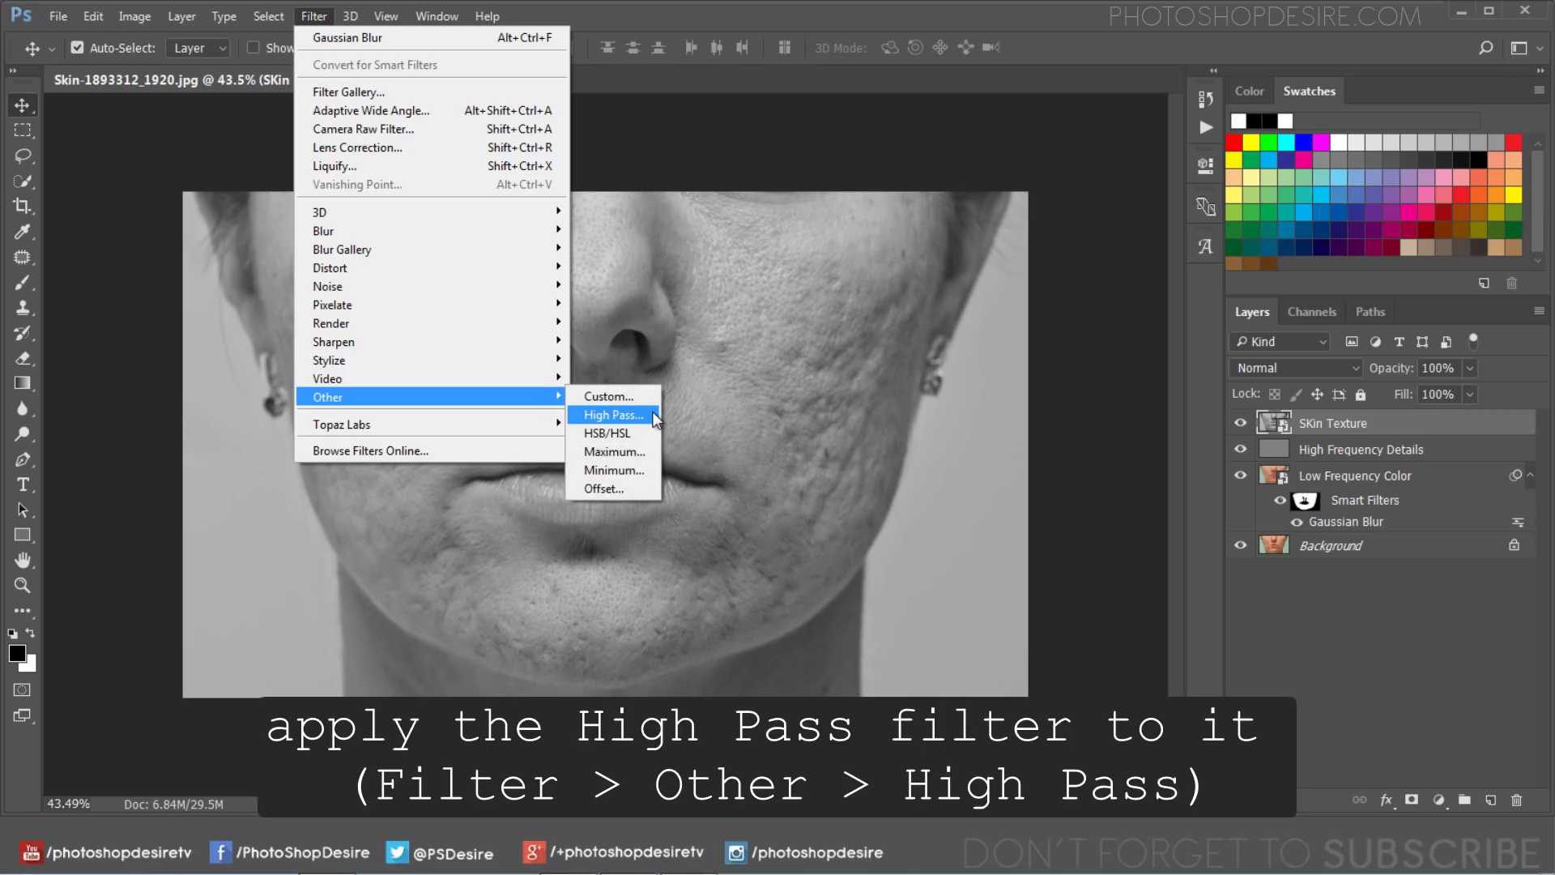
- Set the Skin Texture High Pass filter radius to about 2 pixels and apply it
left_click(648, 415)
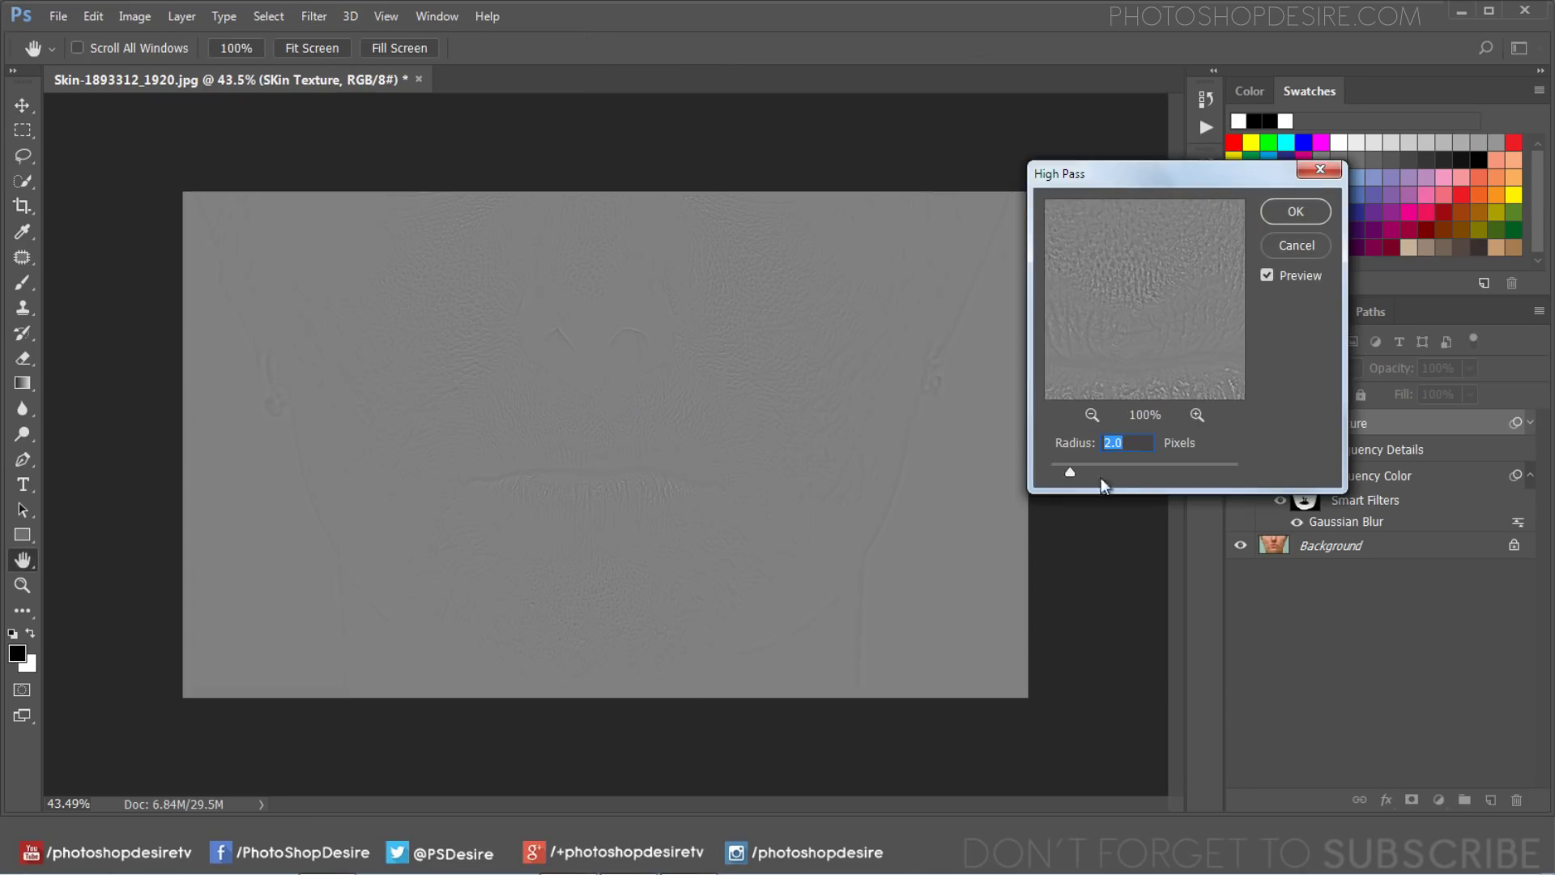
left_click(1148, 439)
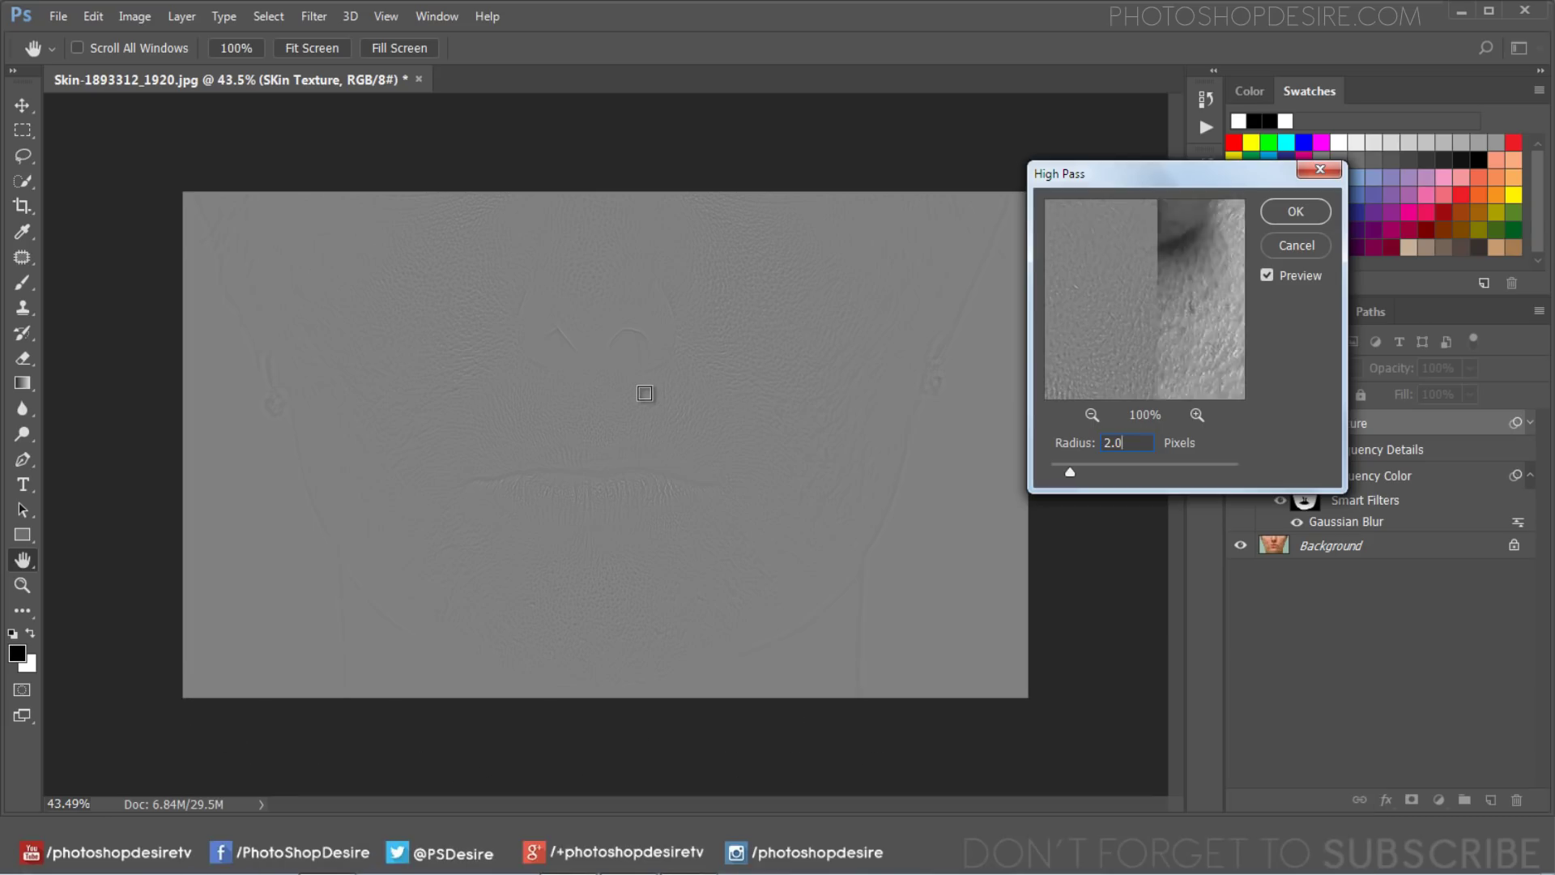
key("Up")
key("Up")
key("Up")
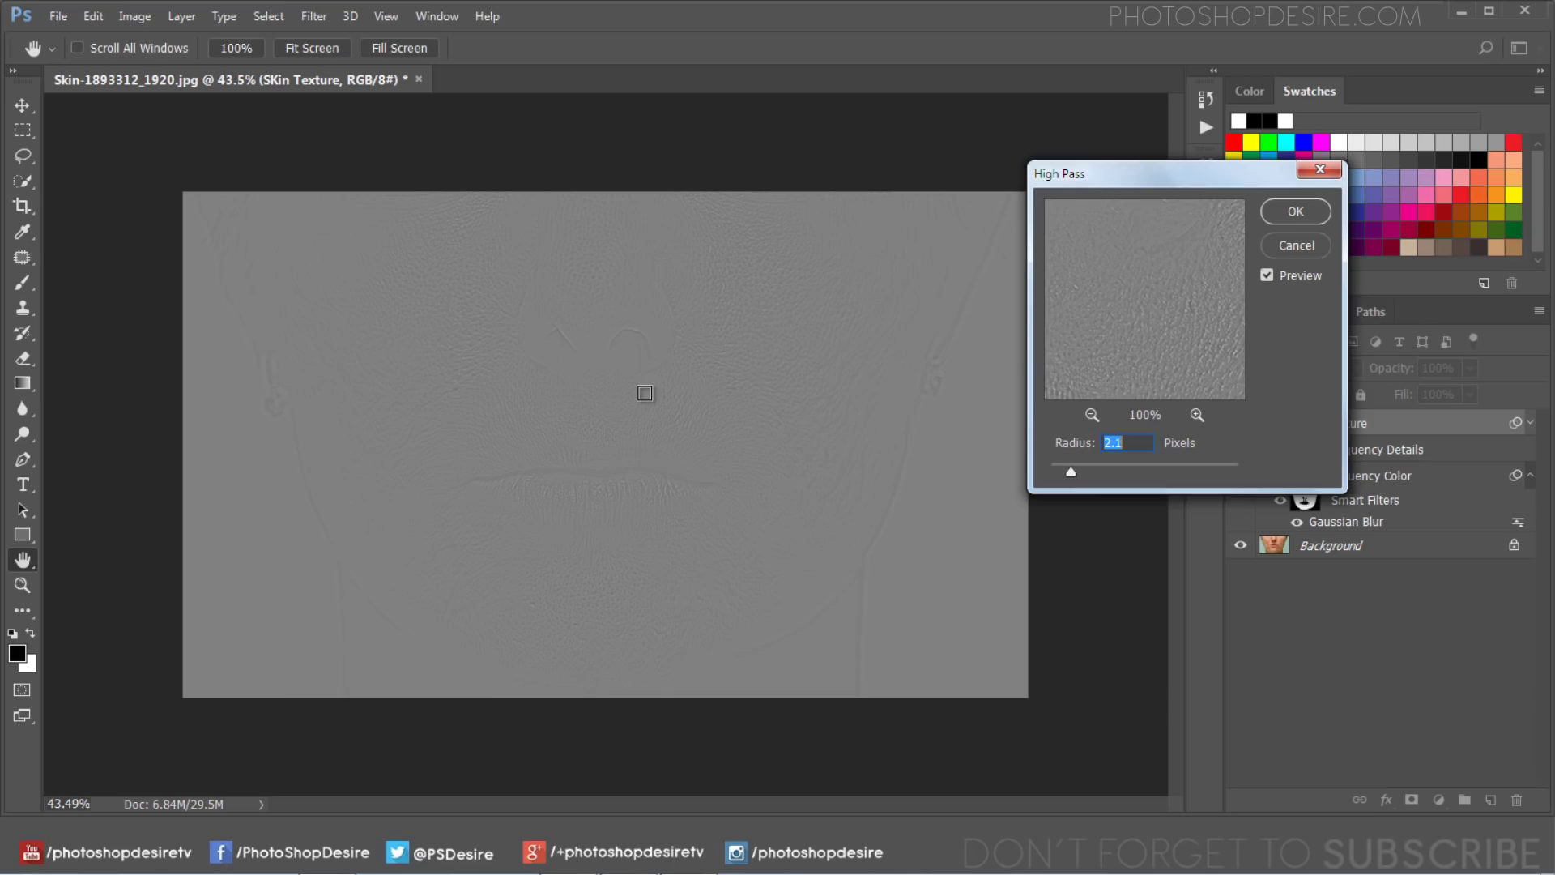
left_click(1267, 212)
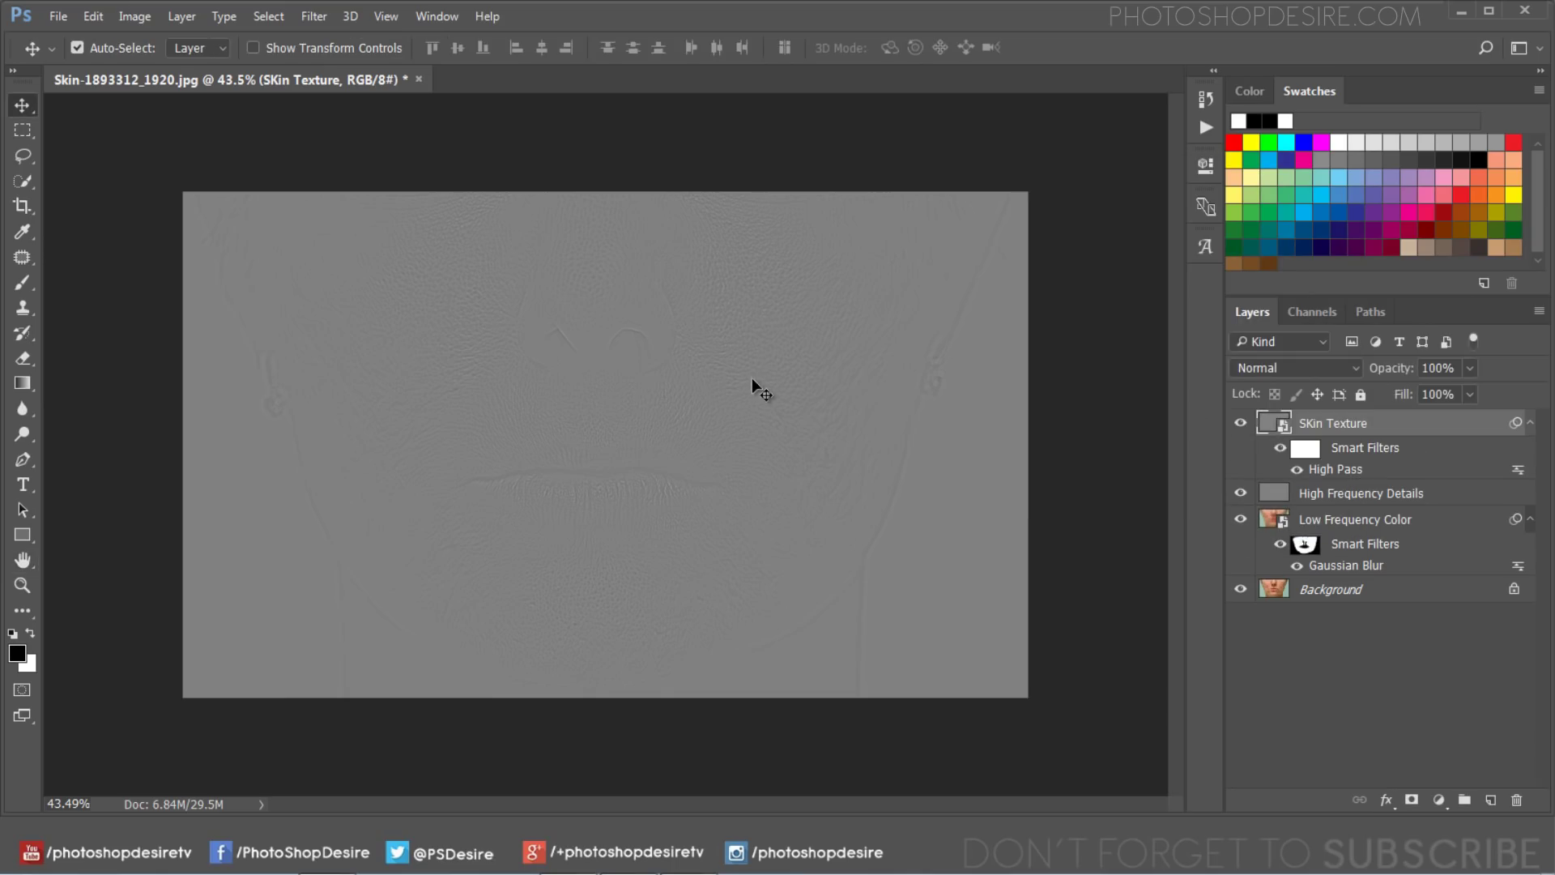
left_click(1296, 367)
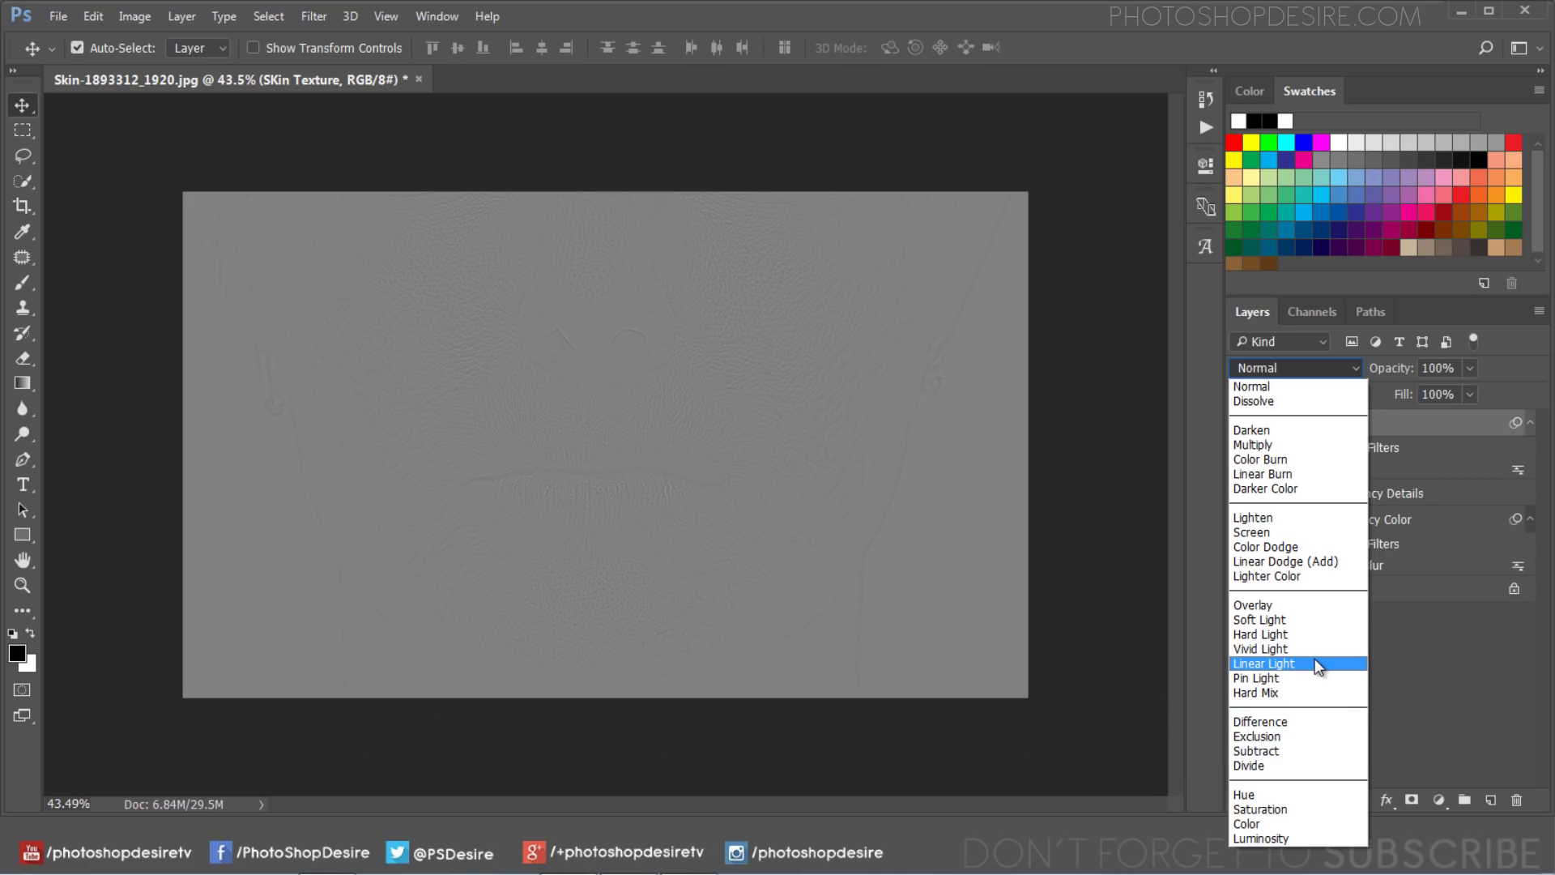
- Set the Skin Texture layer to Linear Light blending at 65% opacity
left_click(1314, 663)
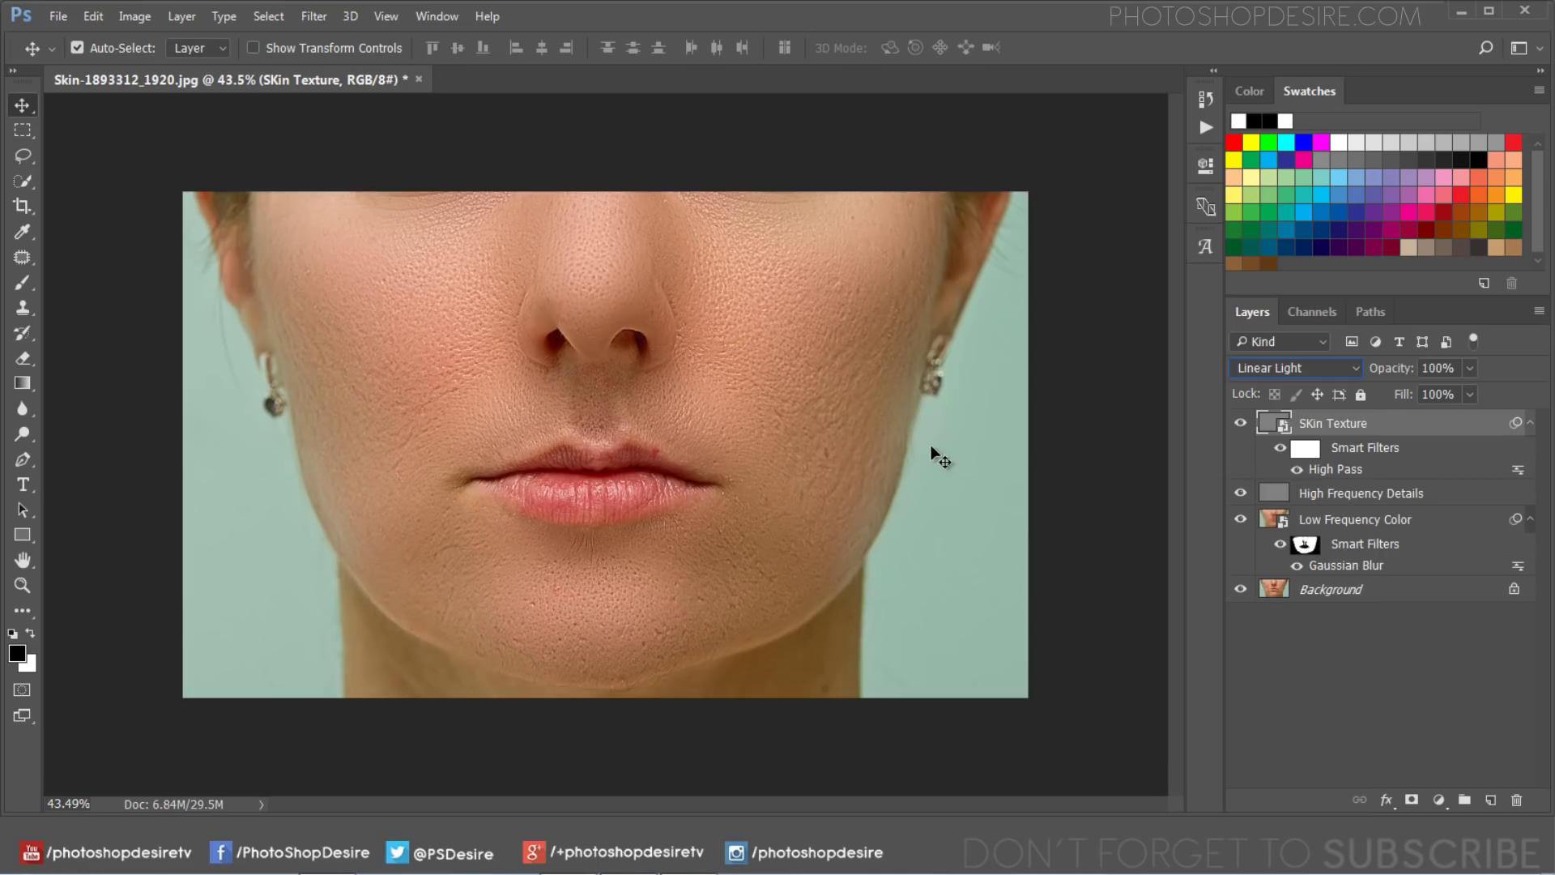
left_click_drag(1402, 369, 1369, 370)
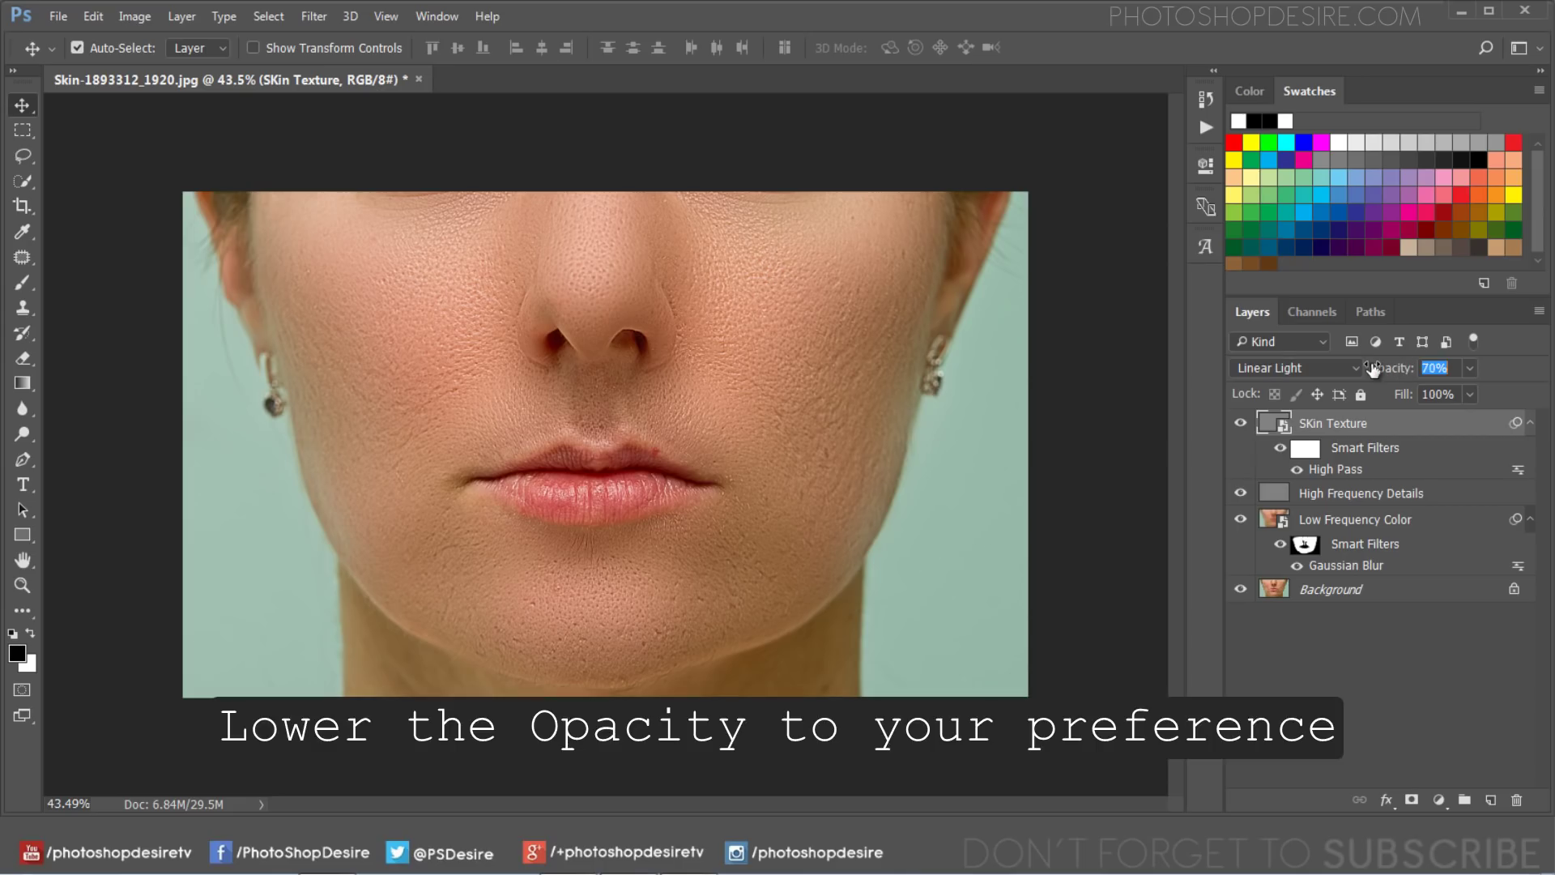
key("Return")
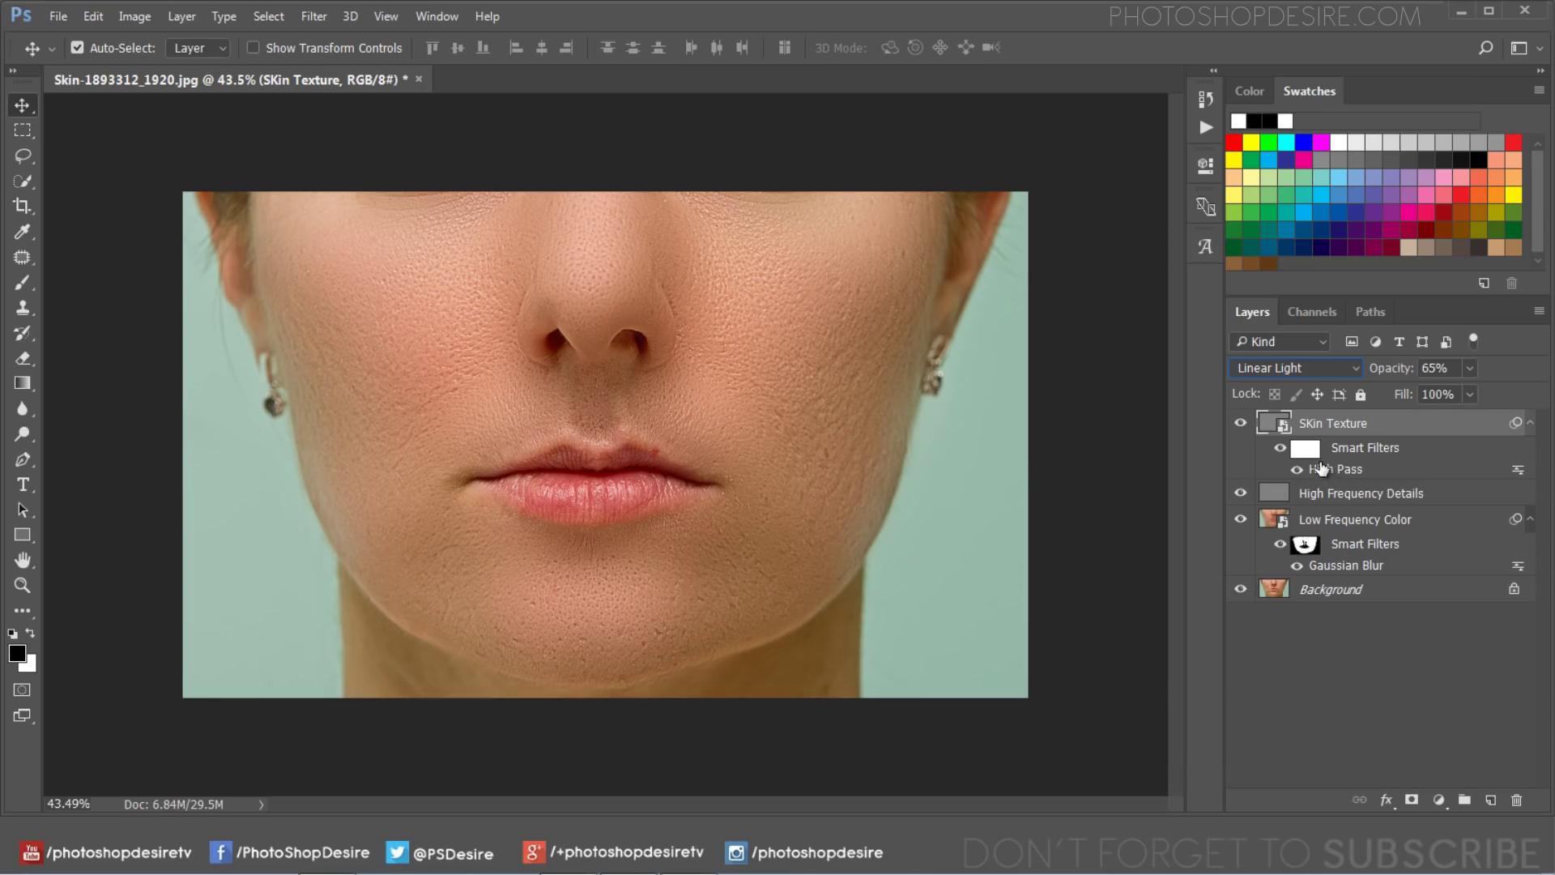
- Add a black mask to Skin Texture and paint it white over the face with a 500 px brush
left_click(1412, 802, "alt")
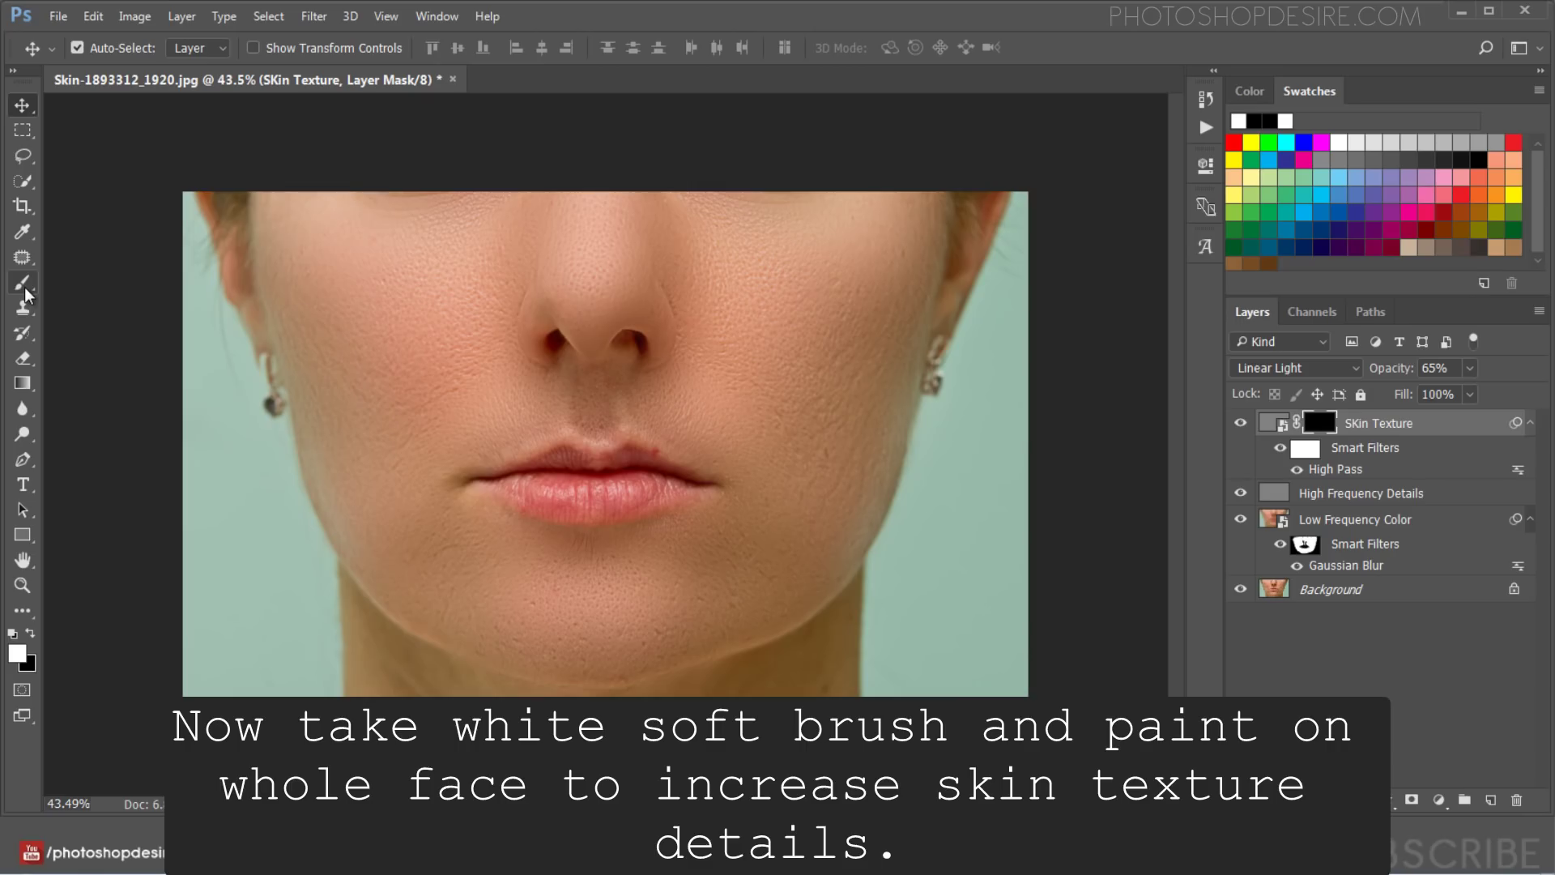
left_click(24, 288)
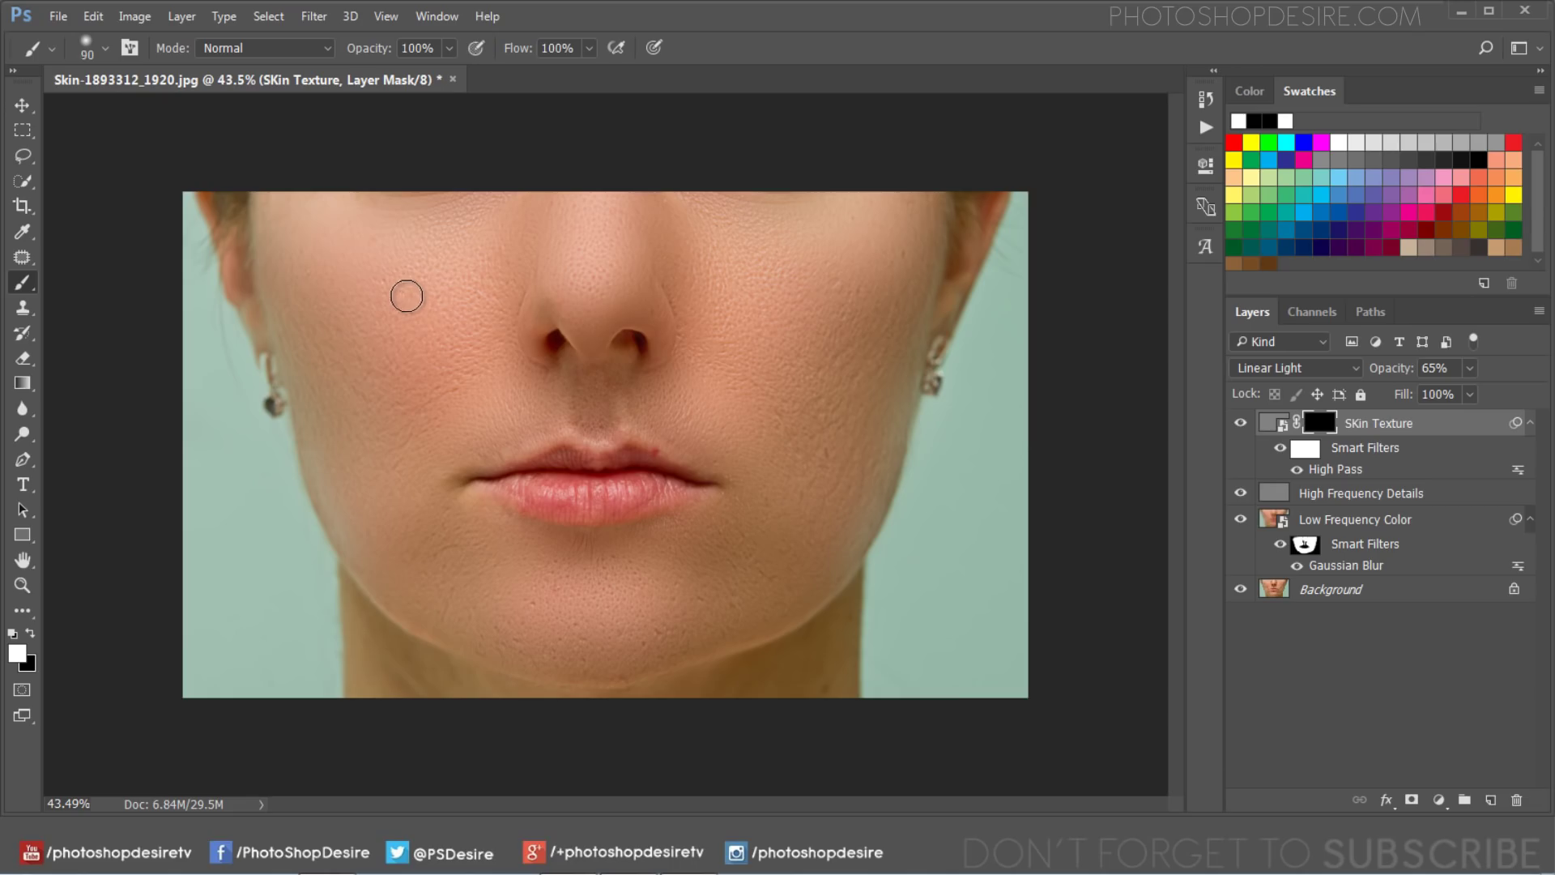
key("bracketright")
key("bracketright")
key("bracketright")
mouse_move(433, 303)
left_mouse_down()
mouse_move(337, 229)
mouse_move(556, 319)
mouse_move(610, 486)
mouse_move(489, 422)
mouse_move(745, 373)
mouse_move(851, 302)
mouse_move(931, 178)
left_mouse_up()
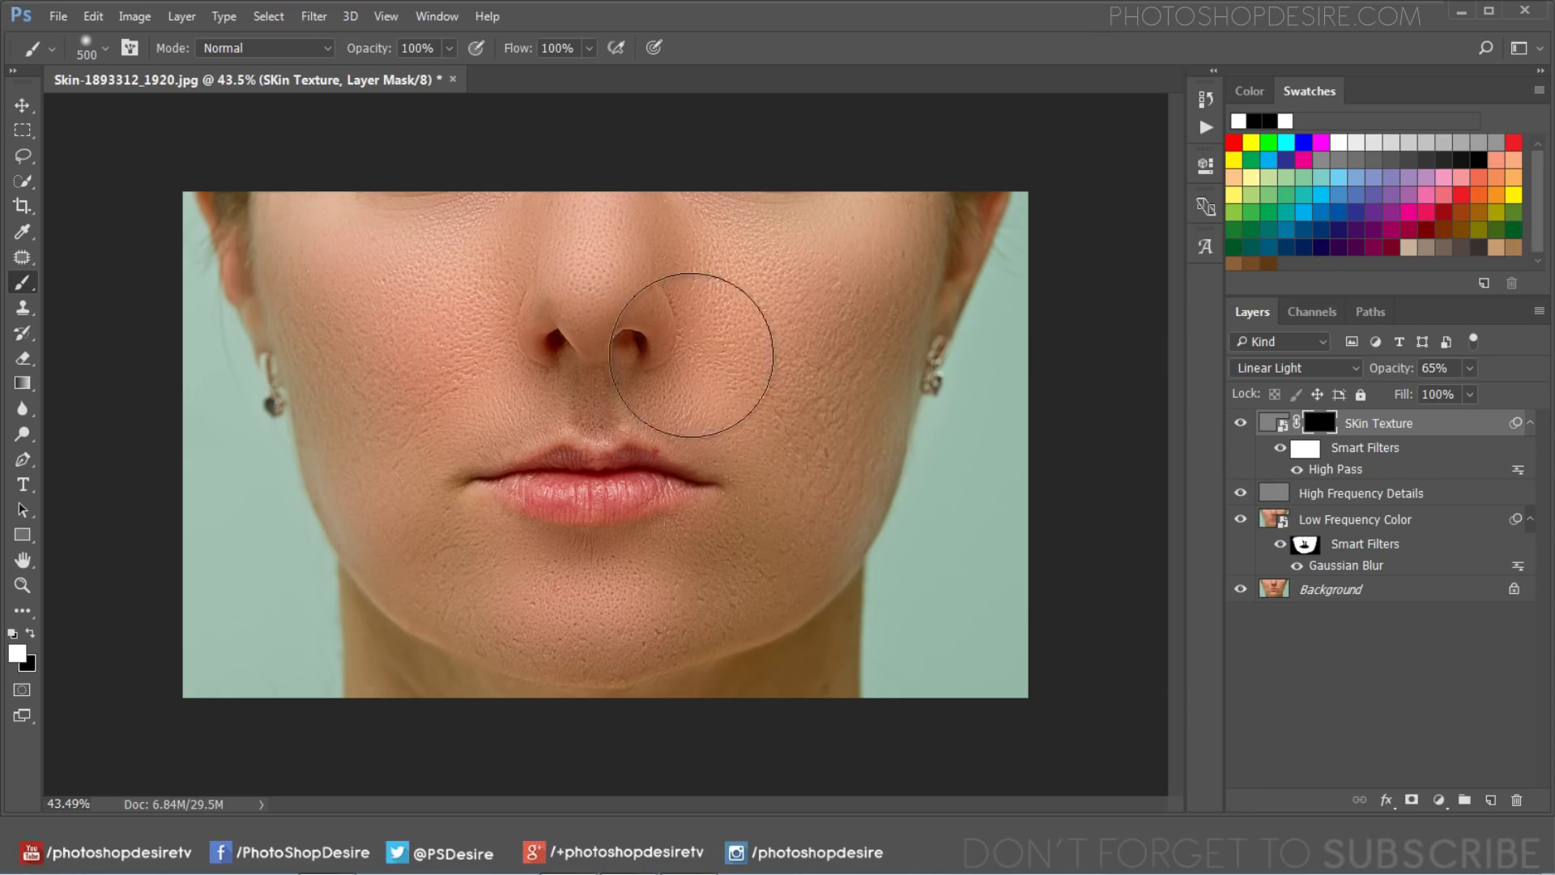
left_click_drag(359, 202, 791, 451)
- Try Overlay and other blend modes on the High Frequency Details layer
left_click(1313, 494)
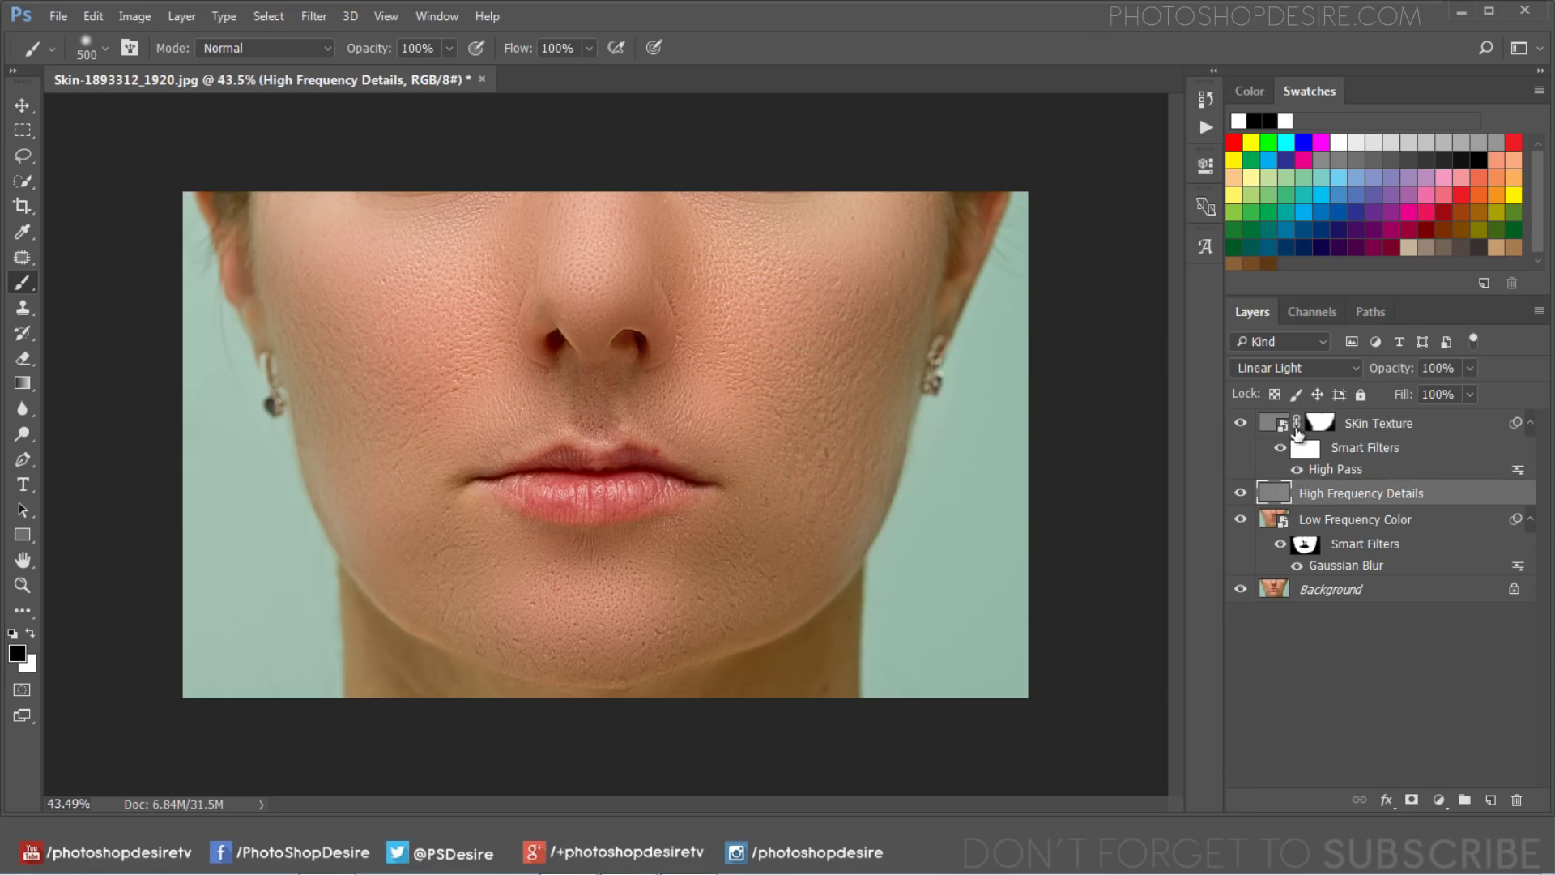
left_click(1315, 367)
left_click(1320, 605)
scroll(1301, 358, "down", 1)
scroll(1301, 361, "down", 1)
scroll(1302, 361, "down", 1)
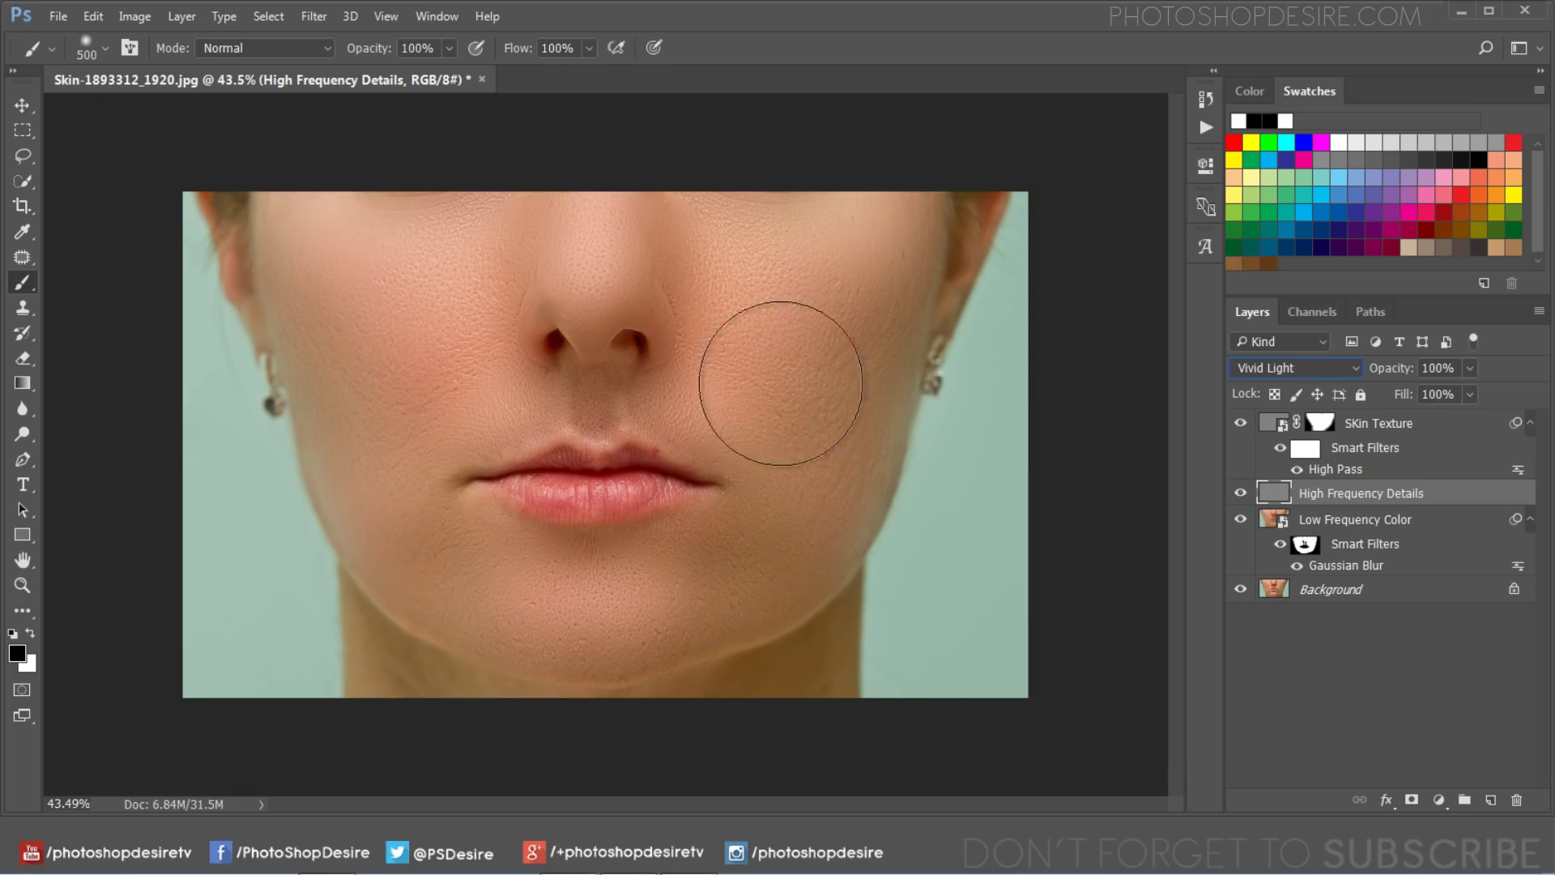
left_click(1356, 429)
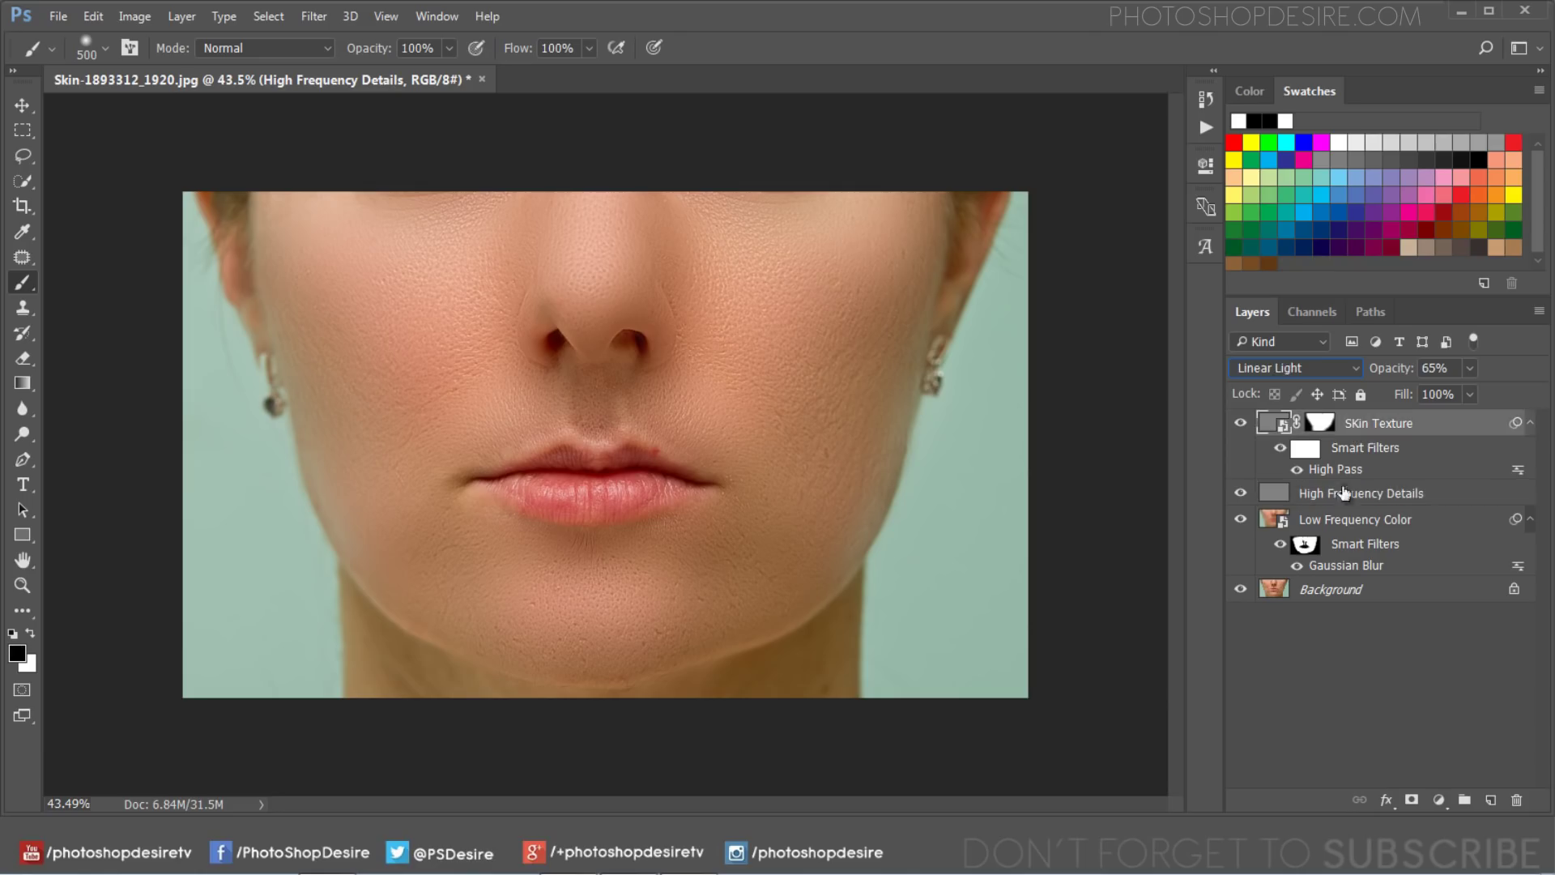
left_click(1336, 494)
- Make white the painting colour and target the Low Frequency Color blur mask
left_click(1348, 435)
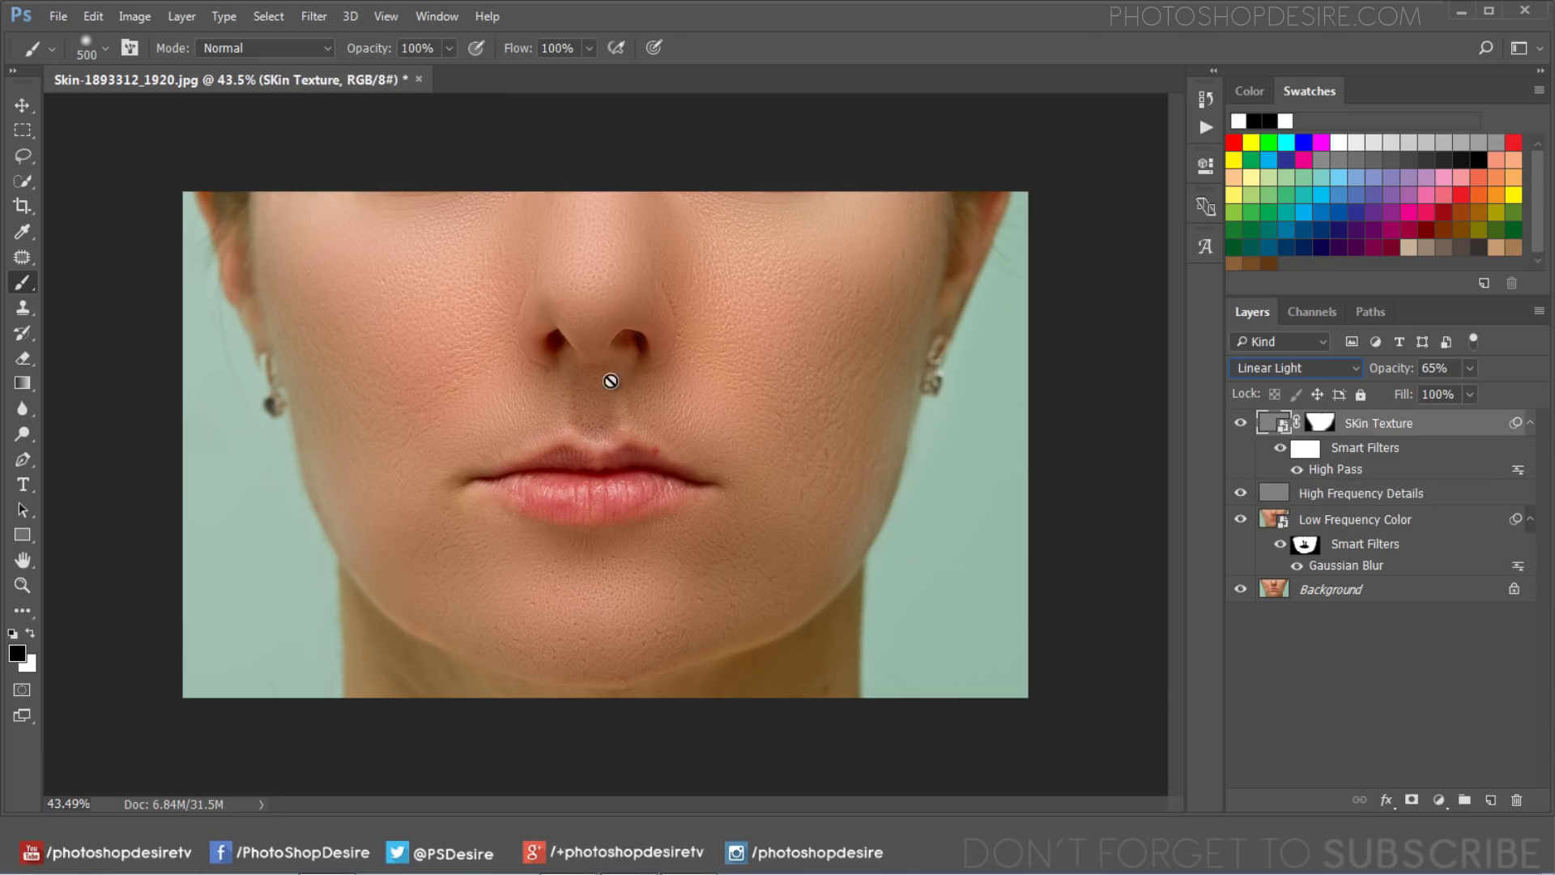
left_click(1320, 423)
key("x")
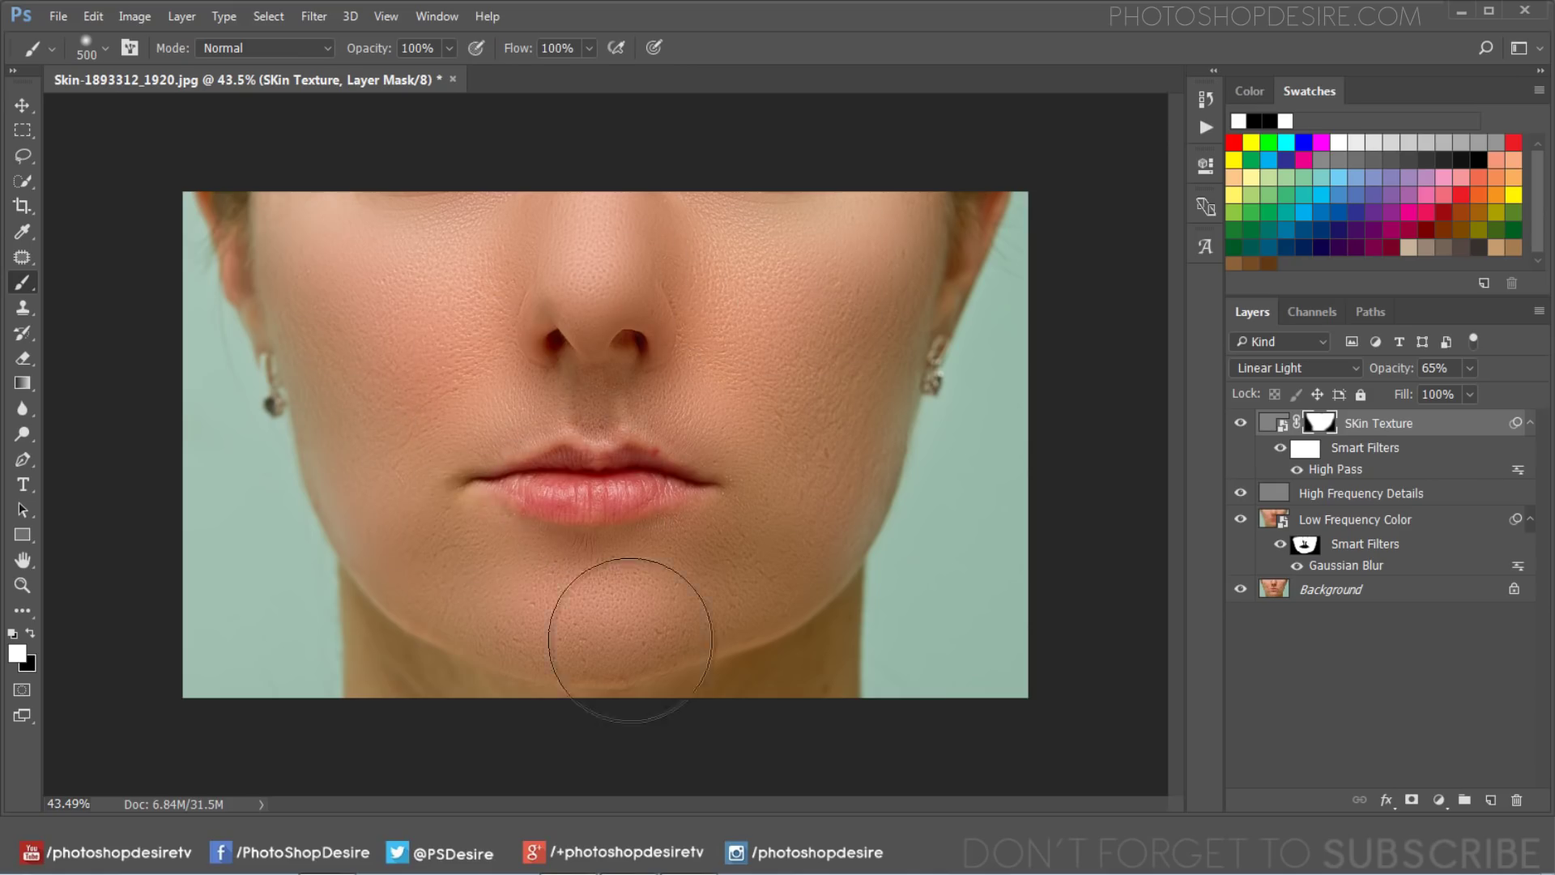
left_click(1304, 543)
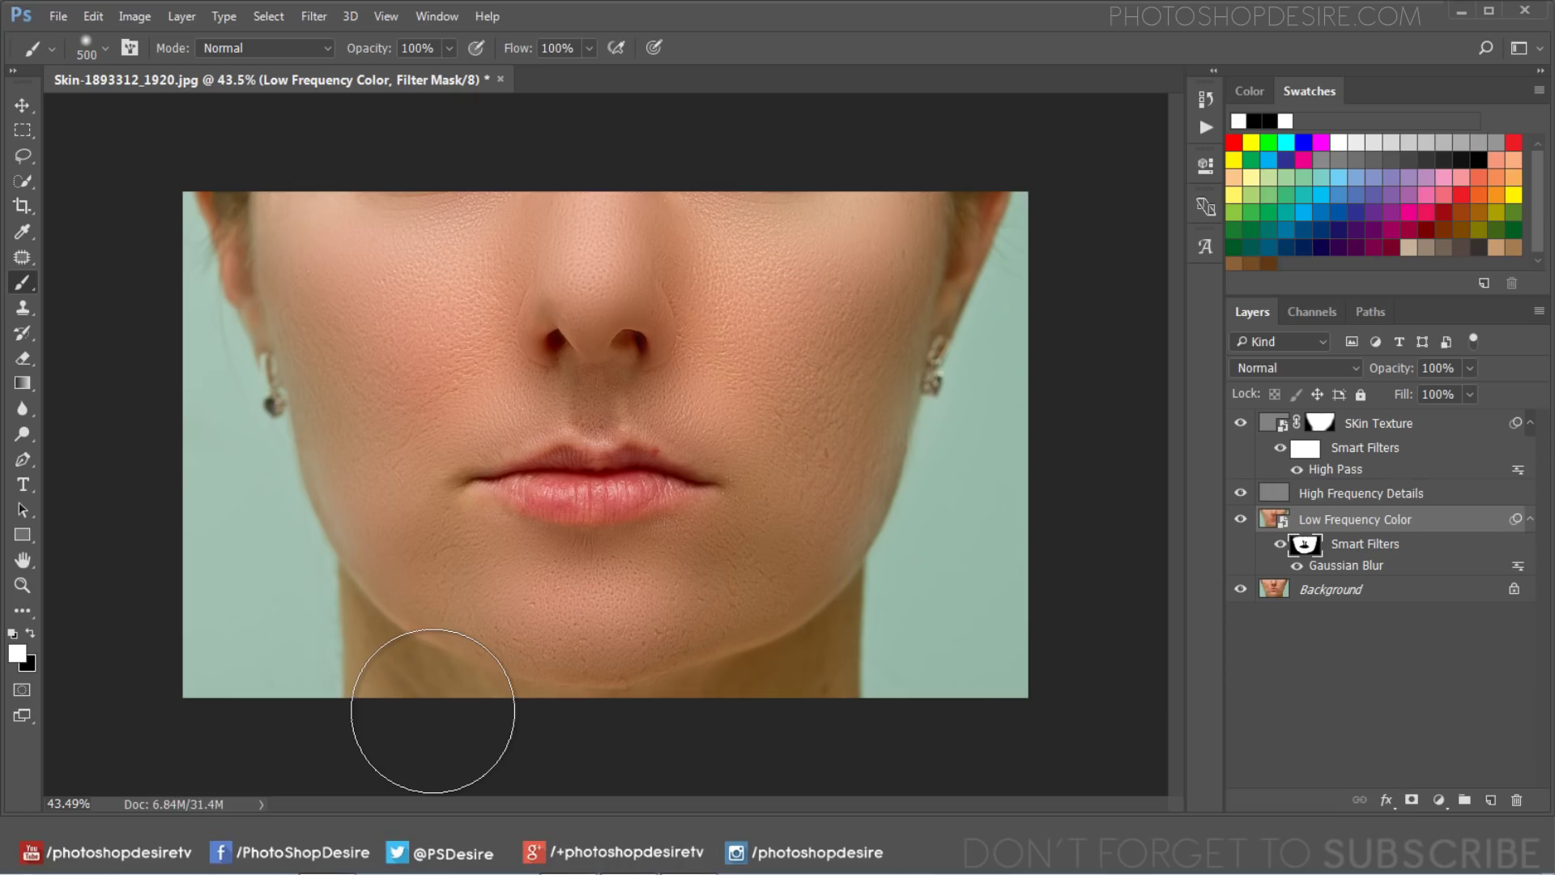
- Lighten the left mouth-corner shadow on the blur mask with a 46% opacity, 175 px brush
key("bracketleft")
key("bracketleft")
key("bracketleft")
left_click_drag(369, 48, 323, 50)
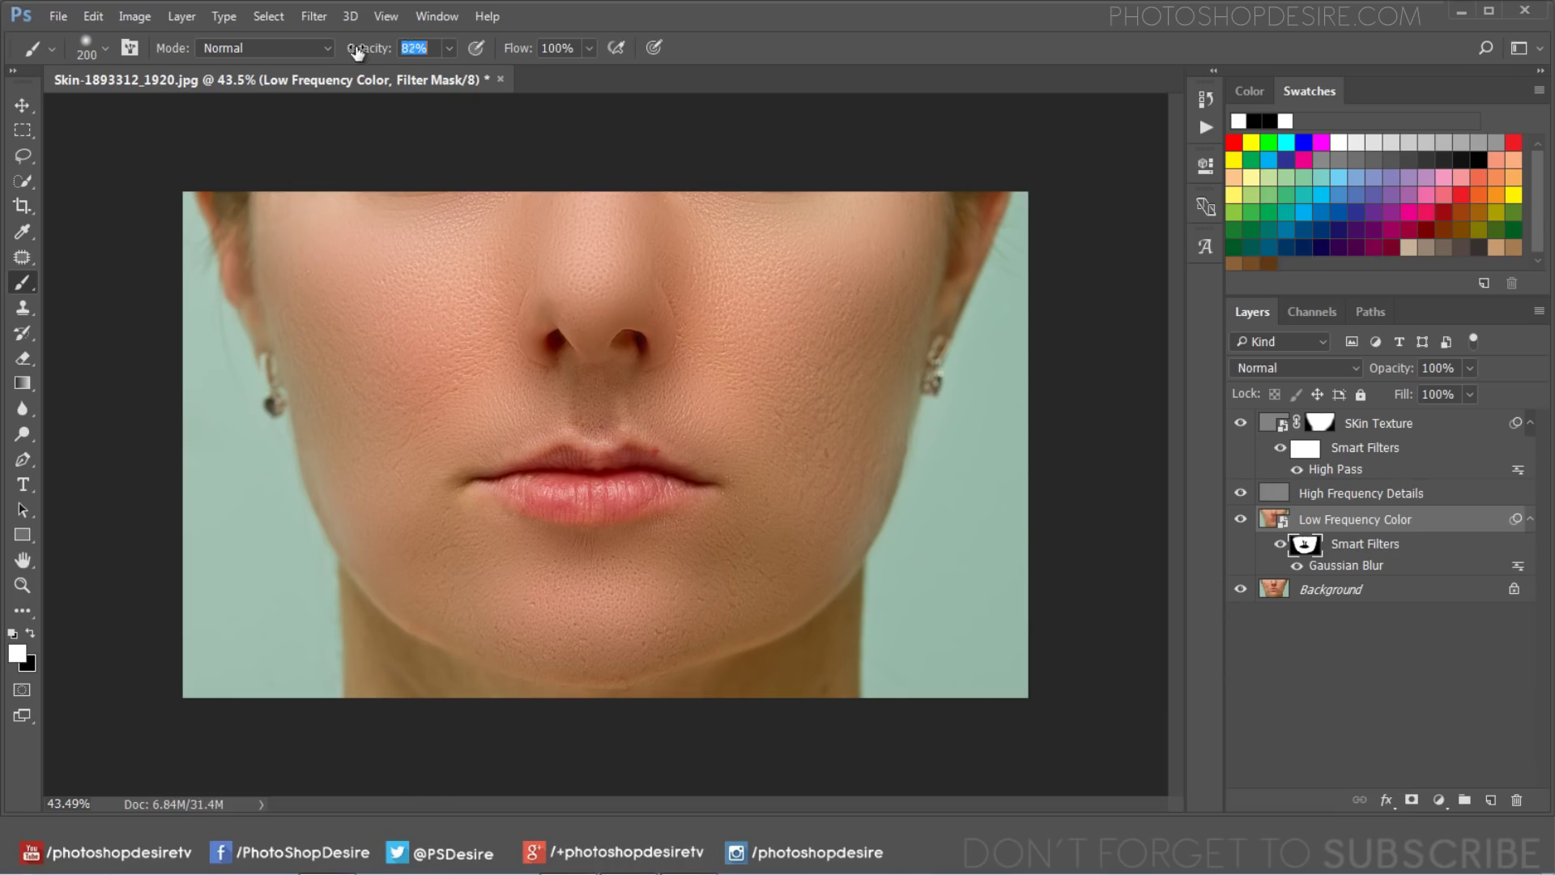
type("46")
key("Return")
key("bracketright")
key("bracketright")
key("bracketright")
key("bracketleft")
key("bracketleft")
key("bracketleft")
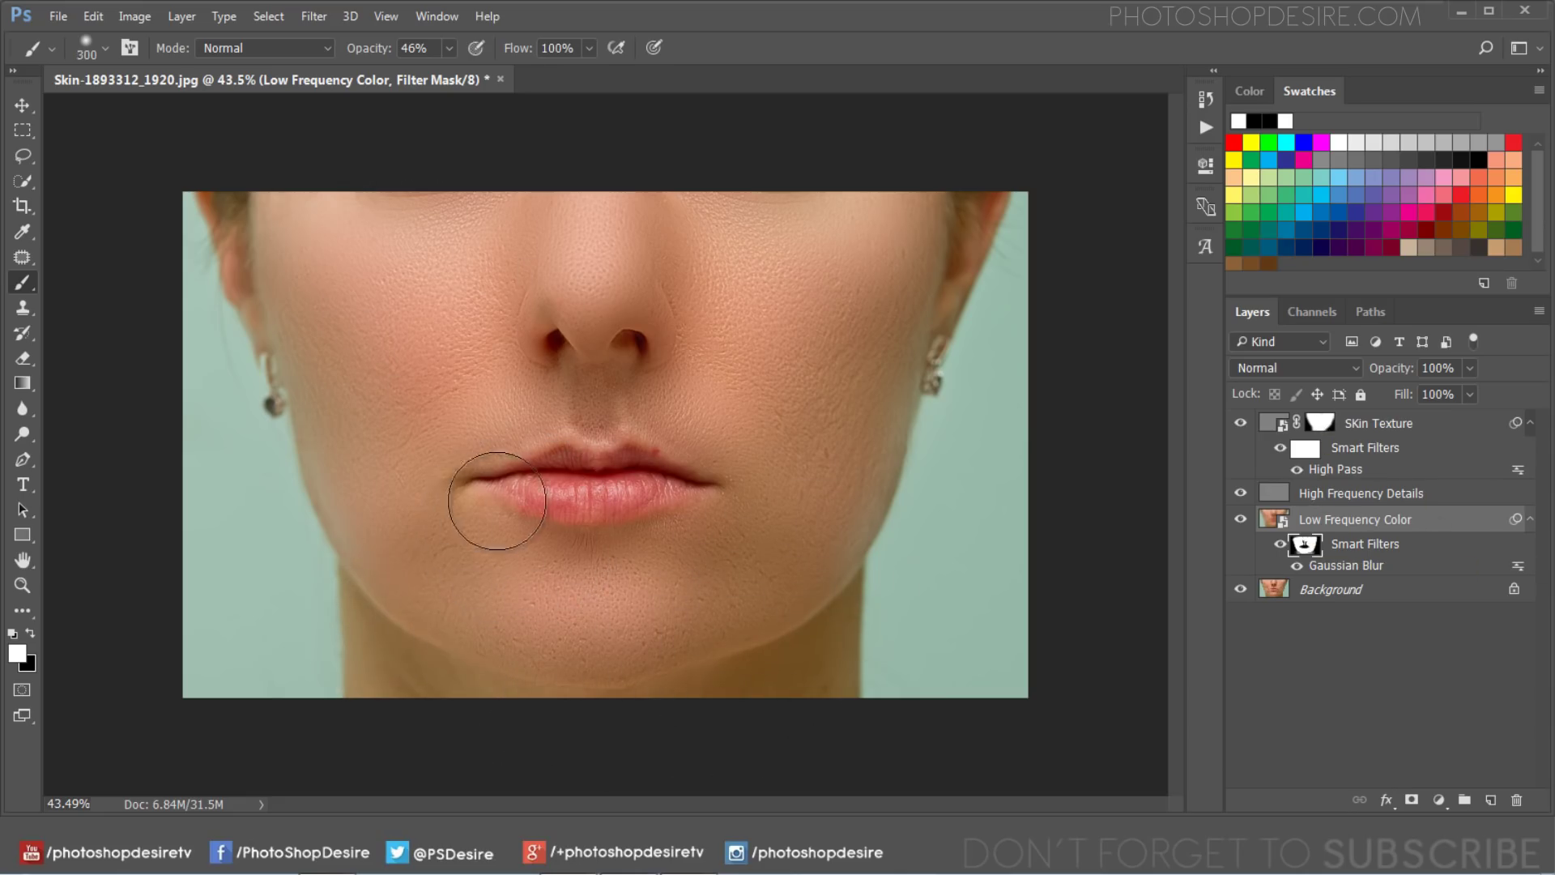
key("bracketleft")
key("bracketleft")
key("bracketleft")
left_click_drag(421, 485, 454, 486)
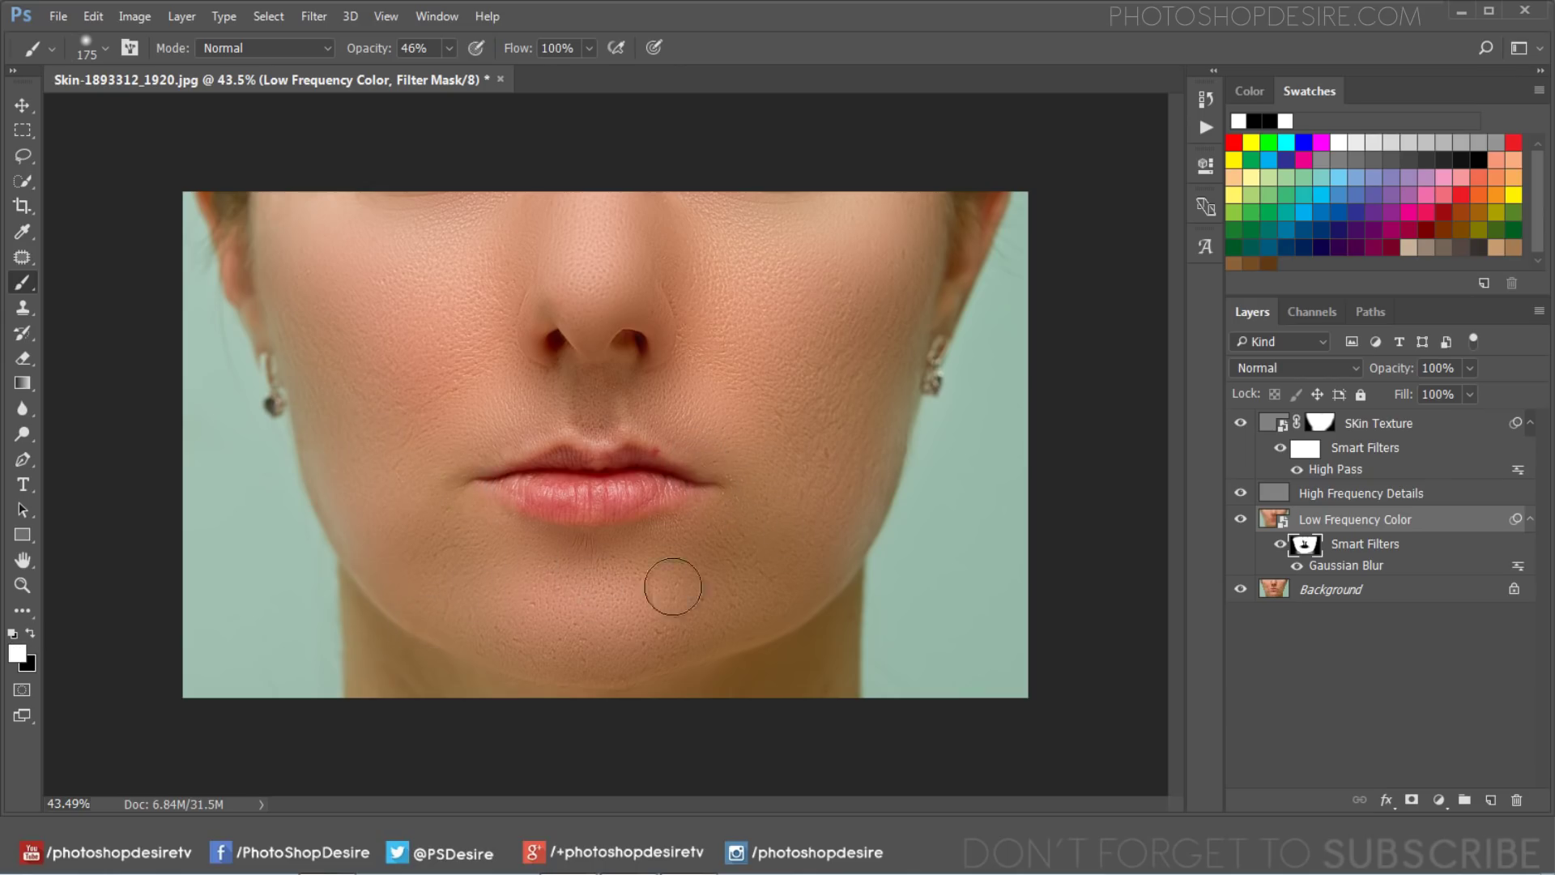
left_click(30, 632)
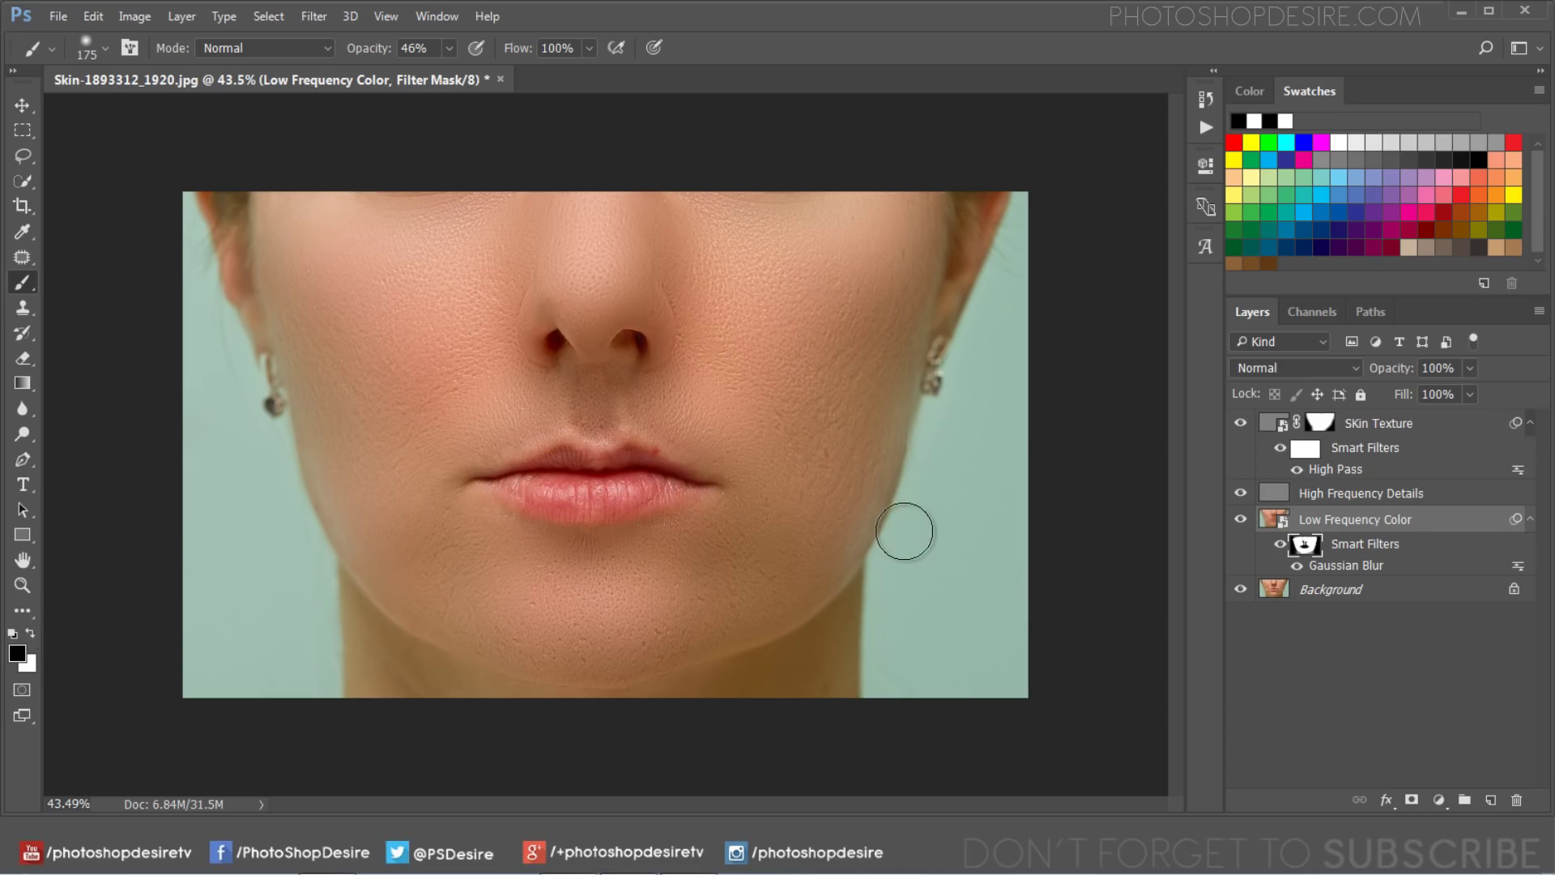
left_click(1309, 424)
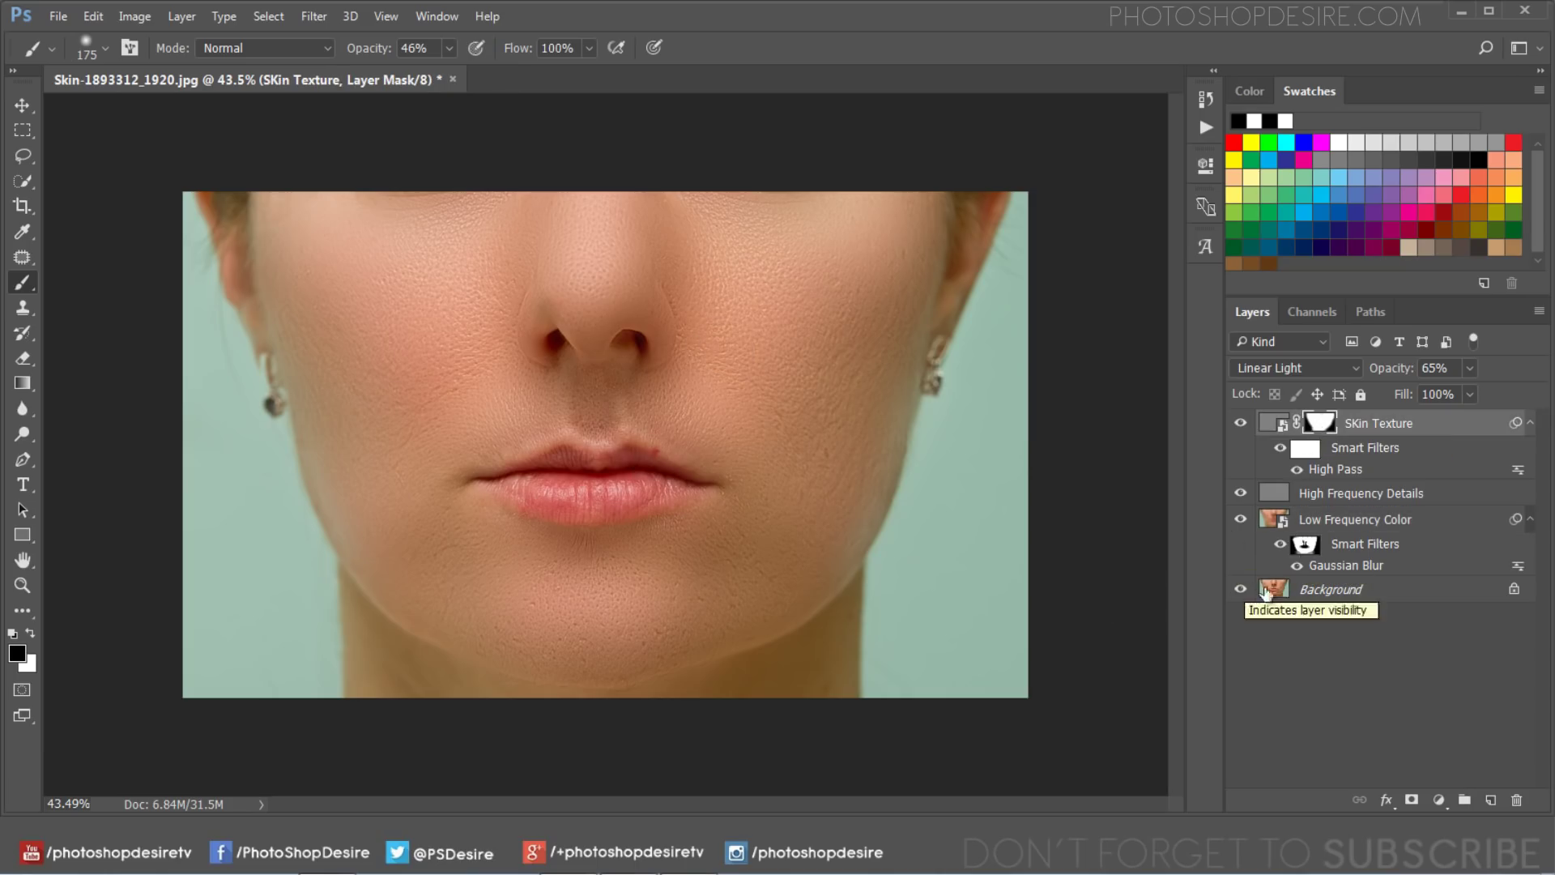
- Add a Brightness/Contrast adjustment layer with Brightness 10 and Contrast 24
left_click(1439, 799)
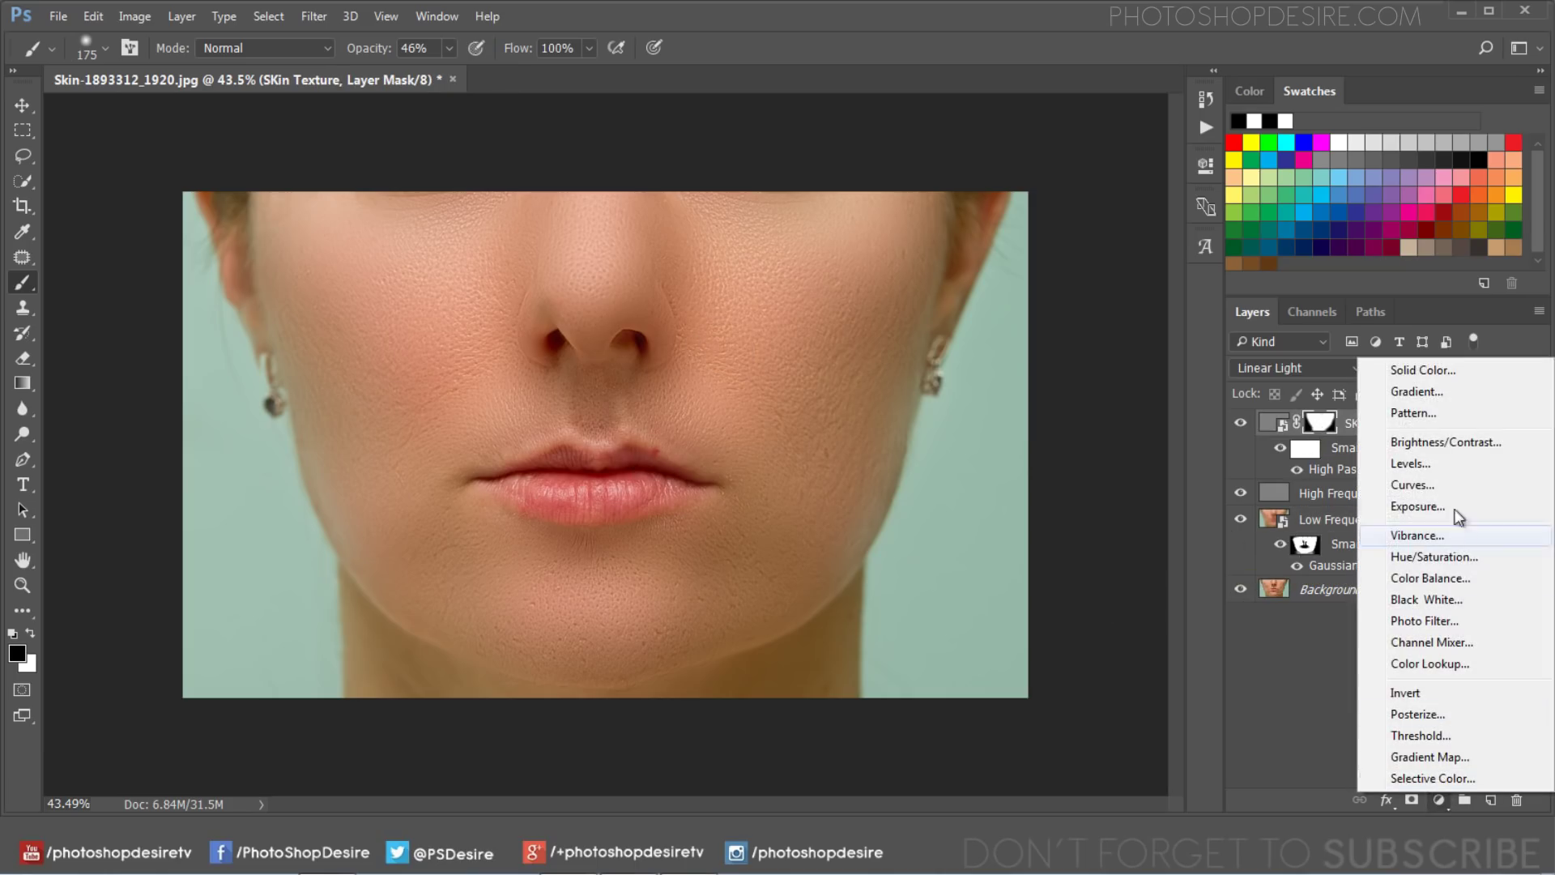
left_click(1446, 447)
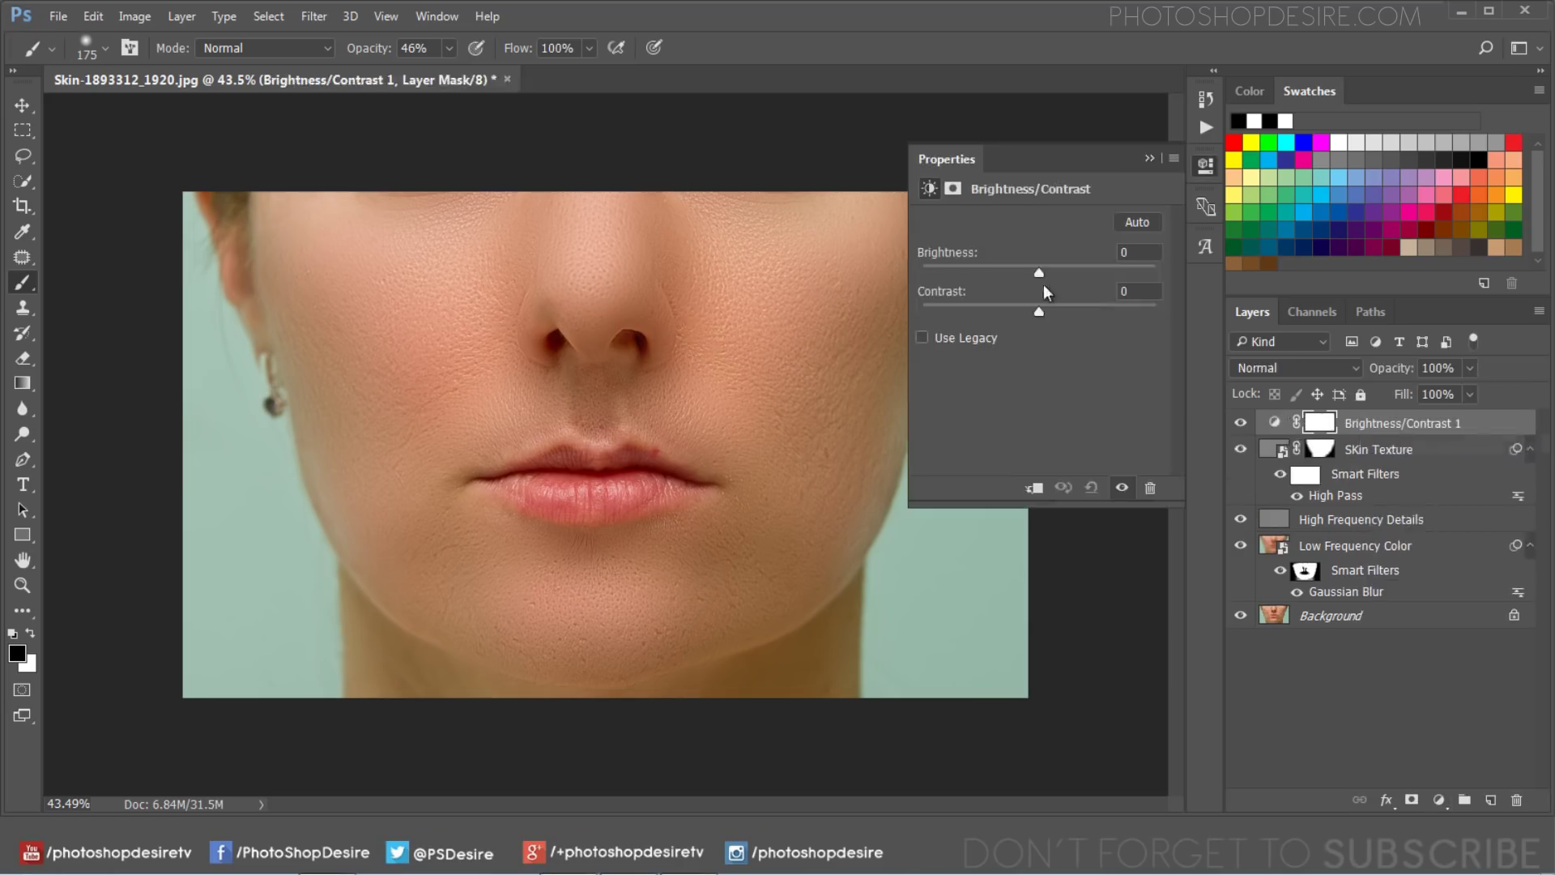
left_click_drag(1034, 314, 1064, 315)
left_click_drag(1041, 280, 1049, 279)
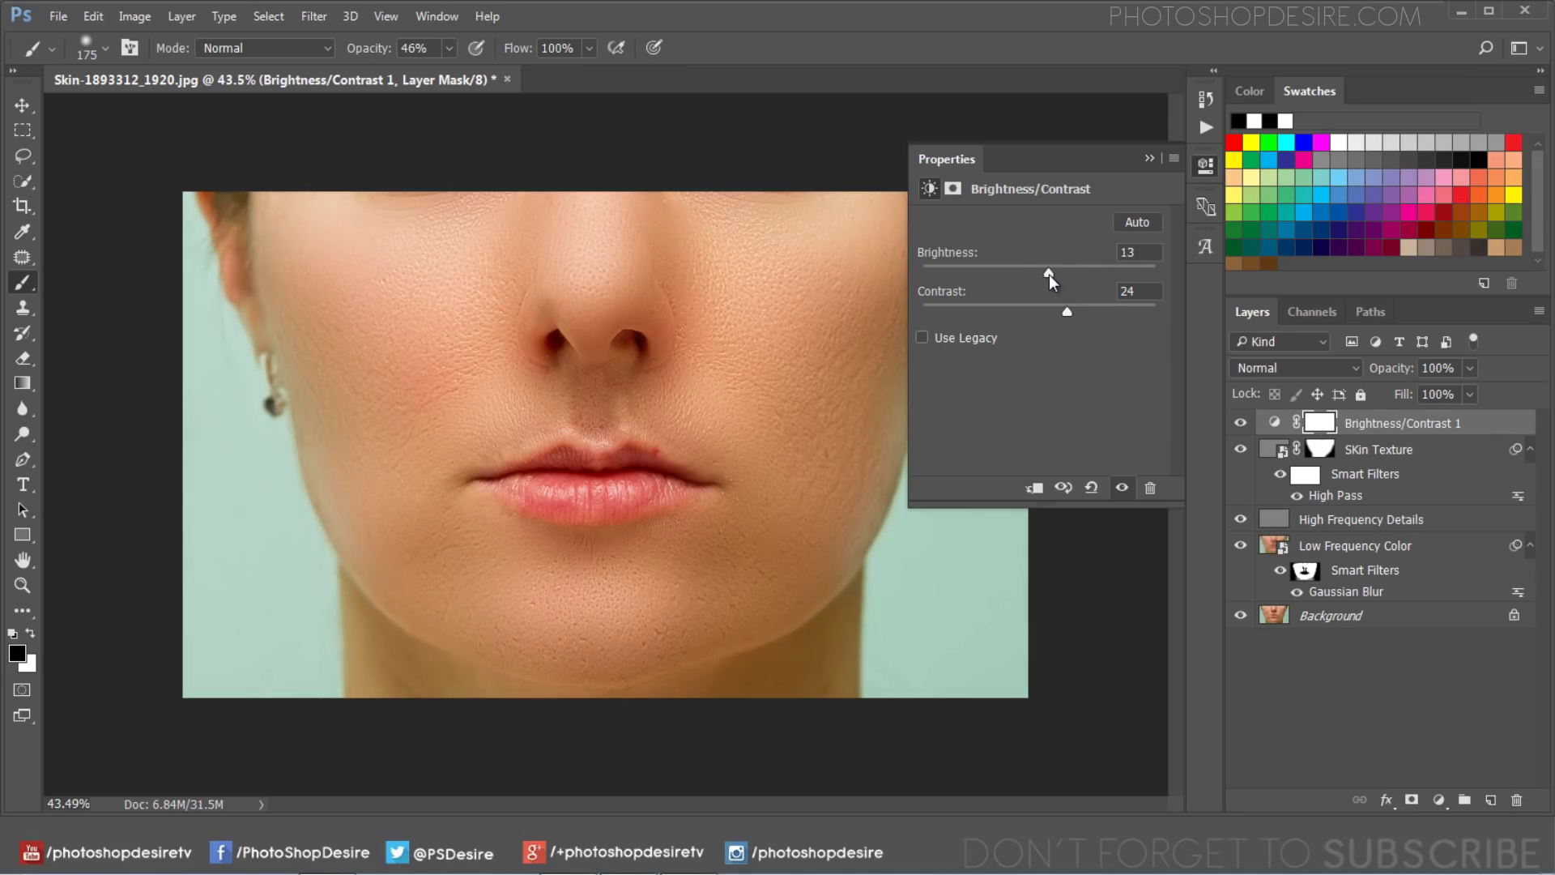
left_click(1149, 158)
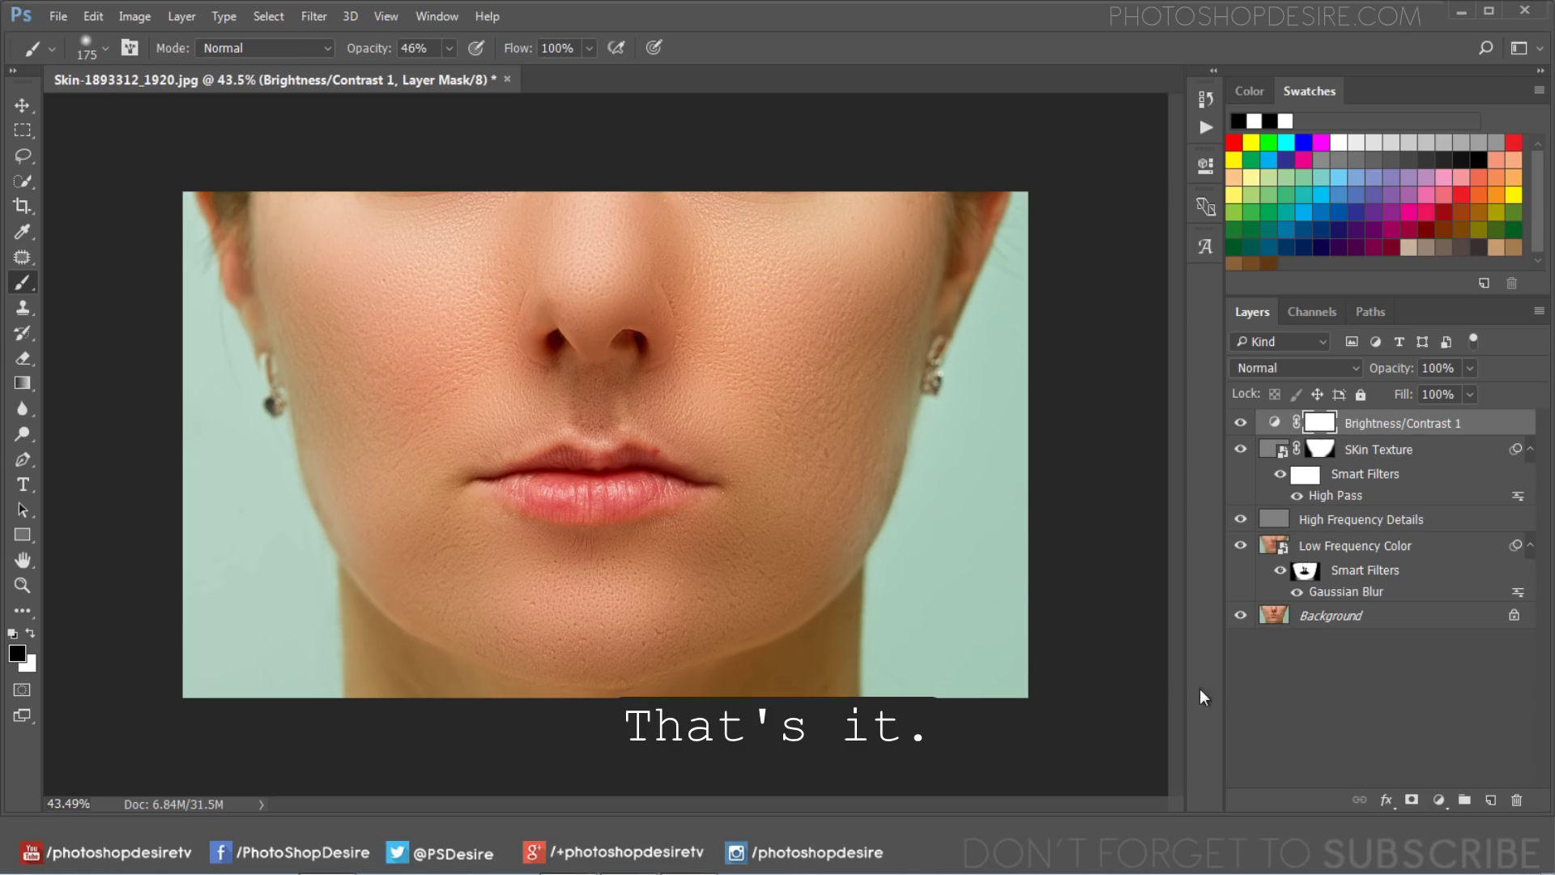
left_click(1240, 616, "alt")
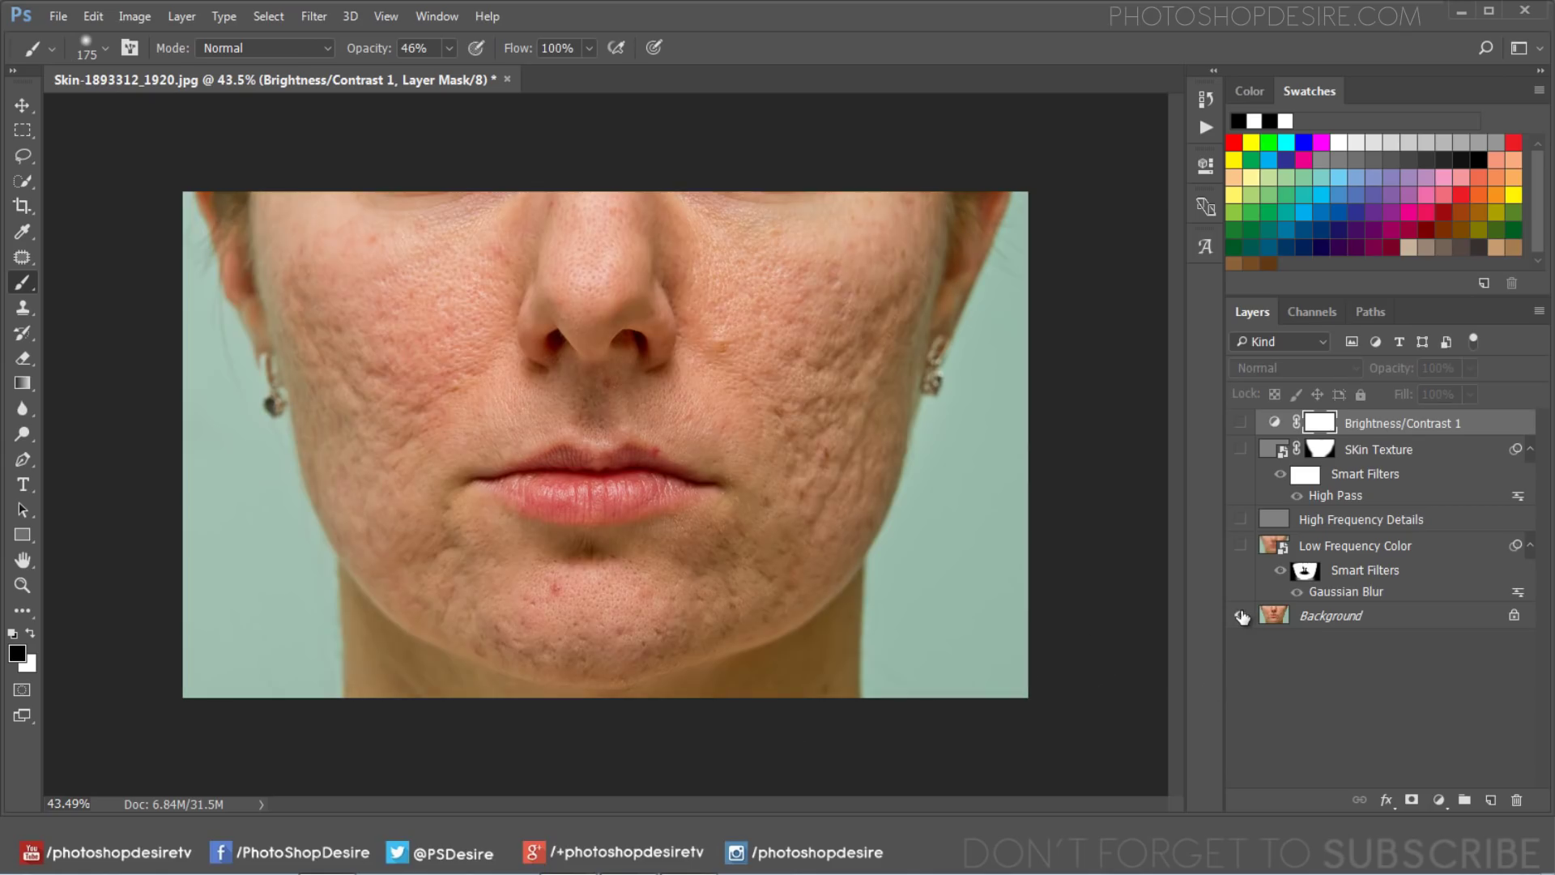
left_click(1240, 616, "alt")
left_click(1240, 615, "alt")
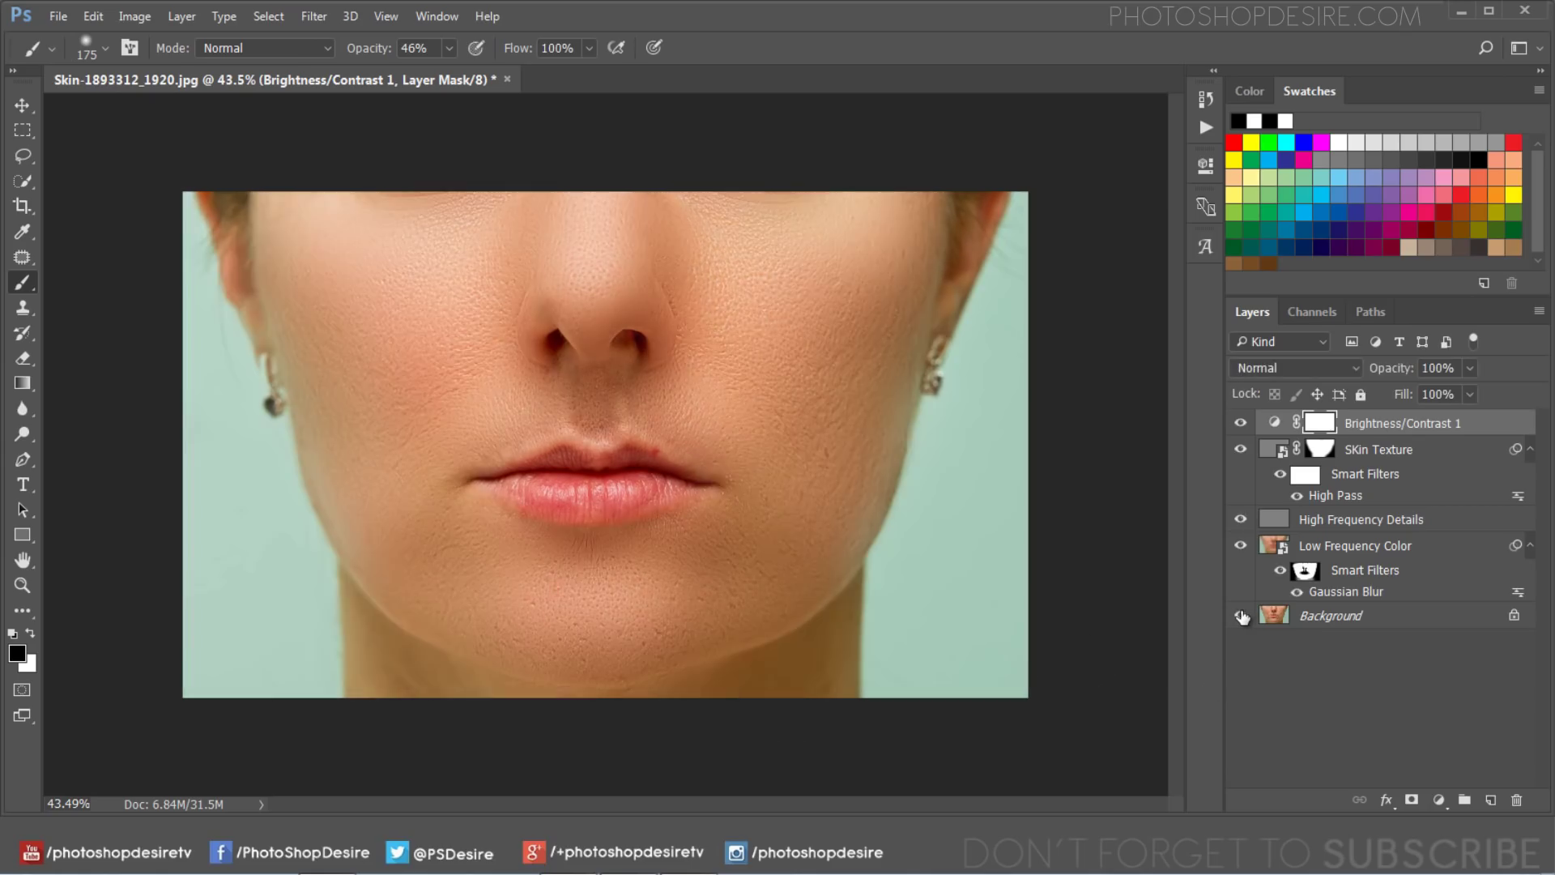
left_click(1239, 616, "alt")
left_click(1240, 615, "alt")
left_click(1240, 615, "alt")
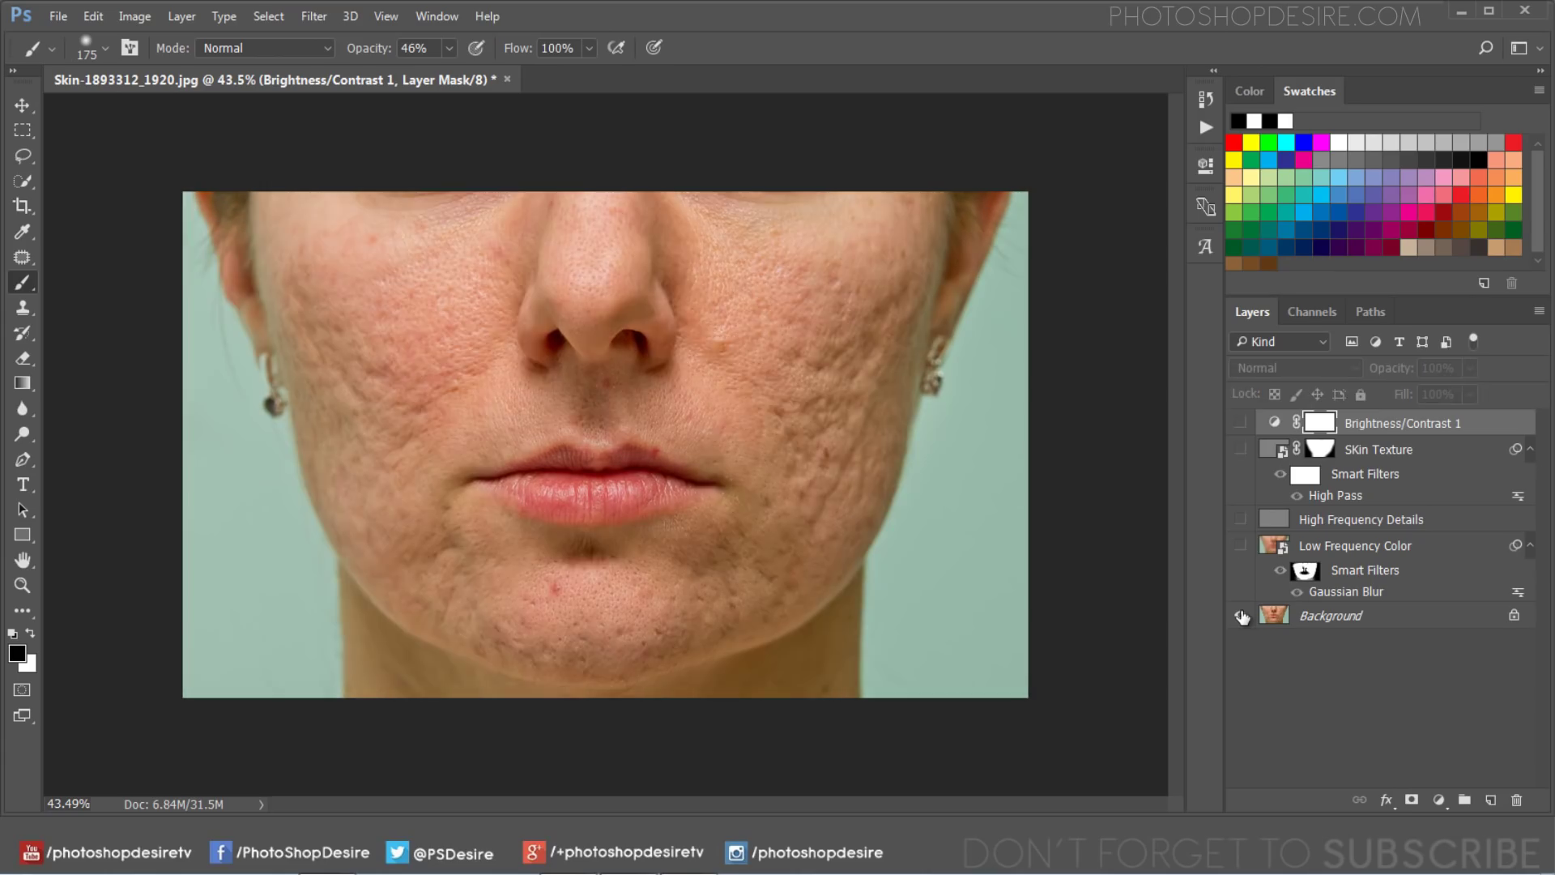